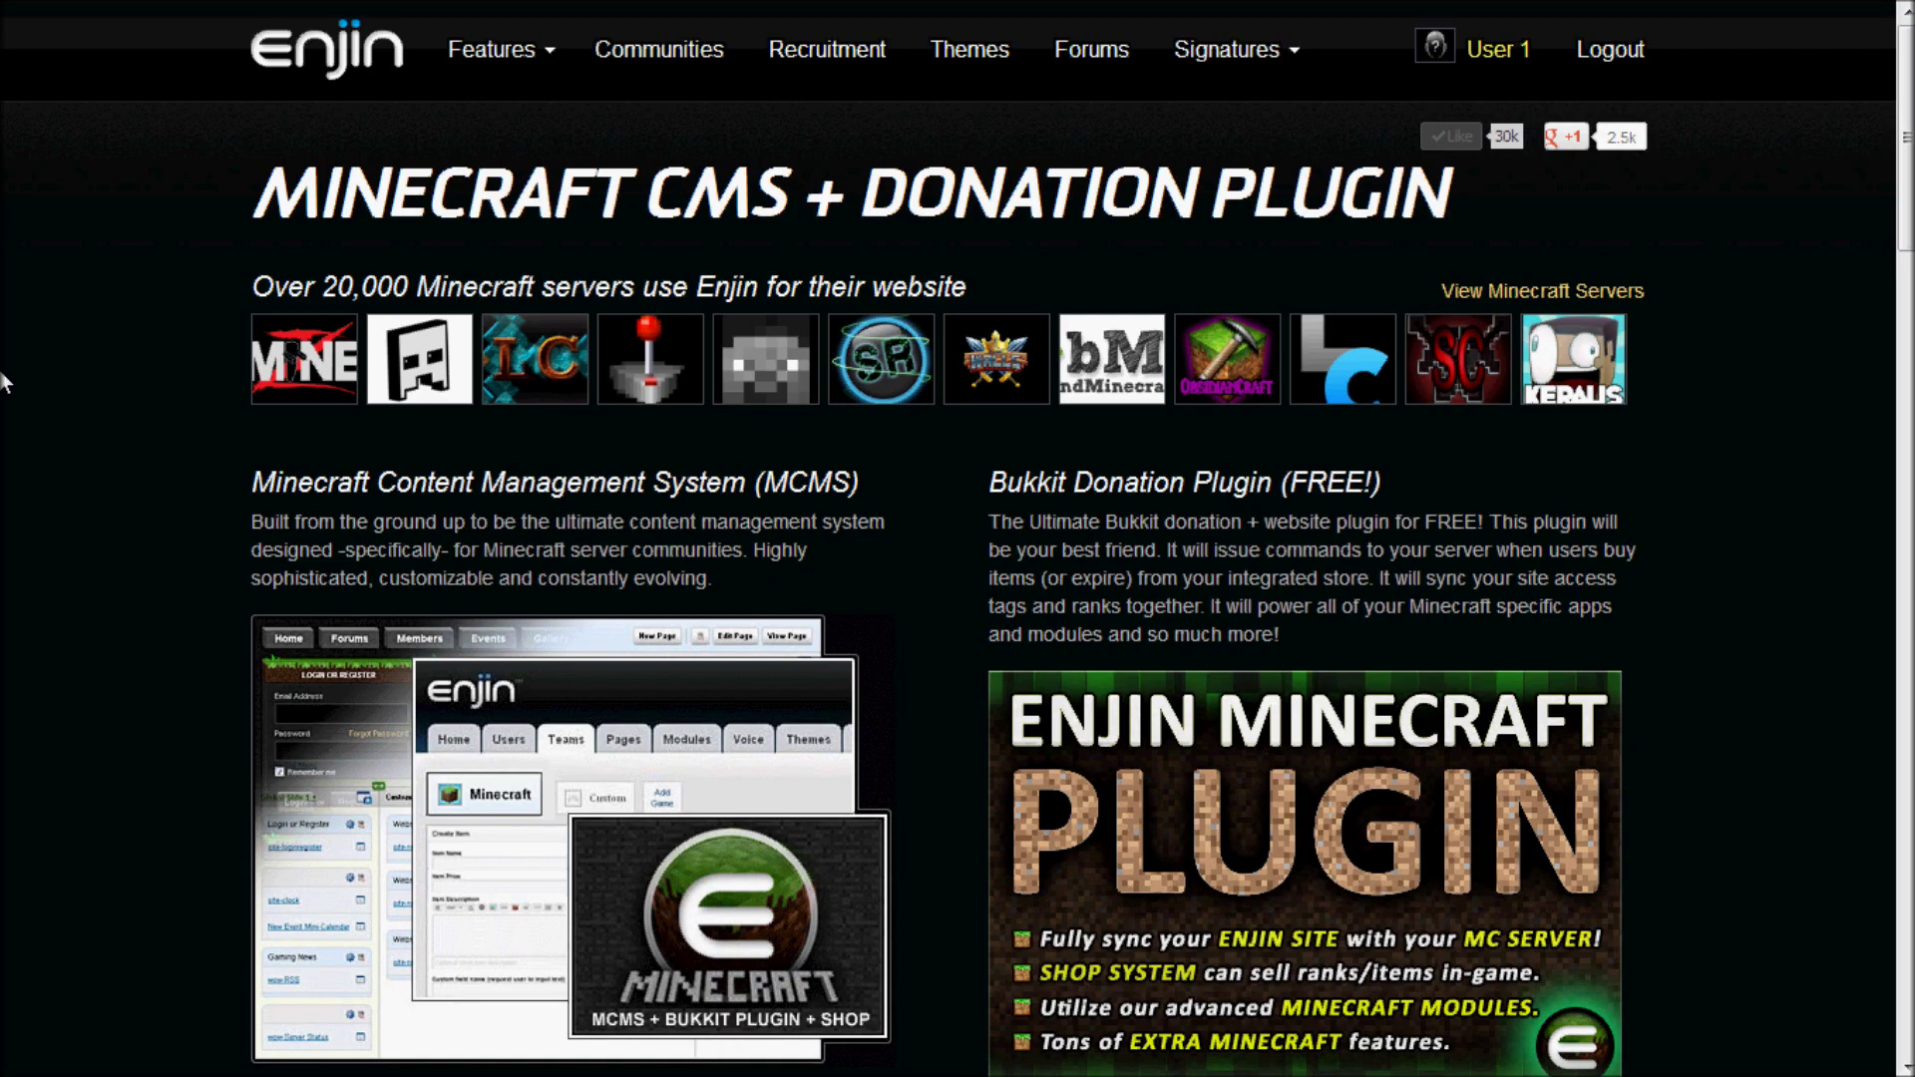
Scroll through the Minecraft CMS + Donation Plugin page, then exit full screen back to the video.
scroll(3, 382, "down", 3)
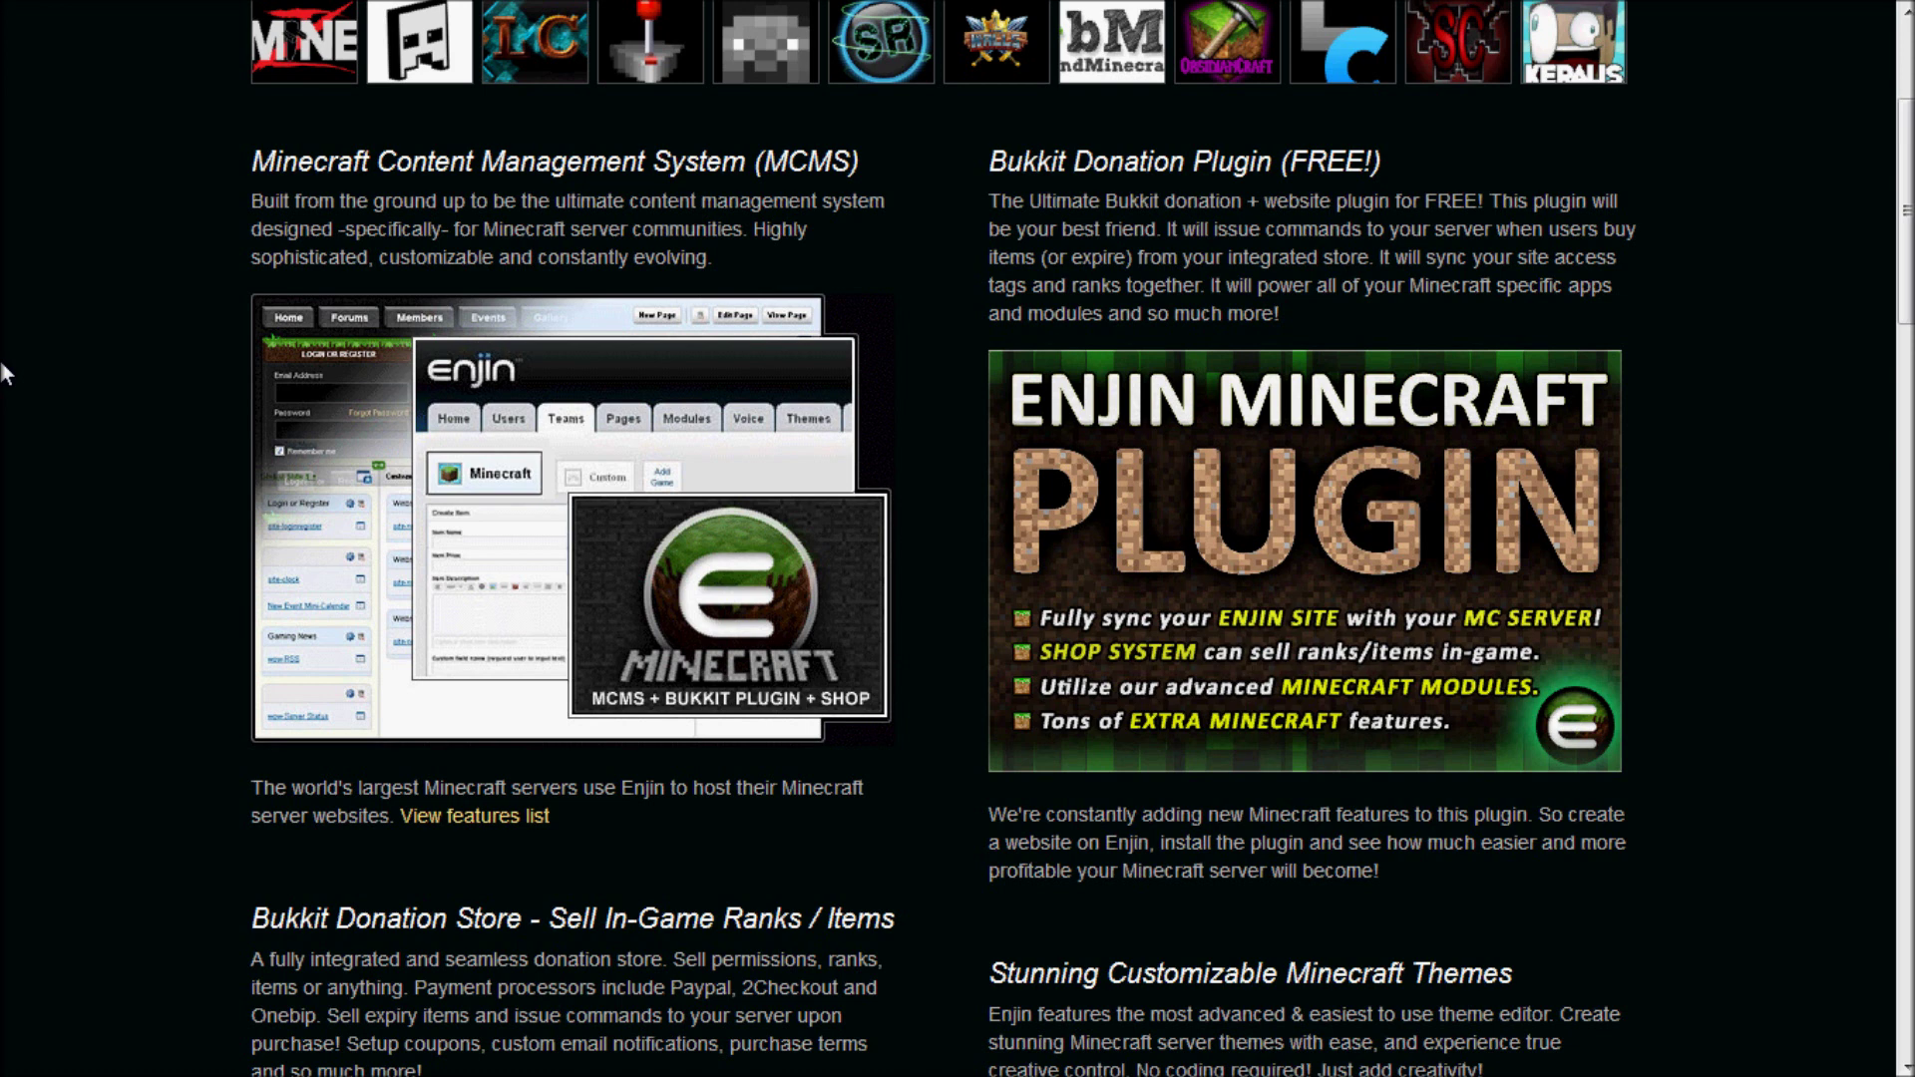
key("Escape")
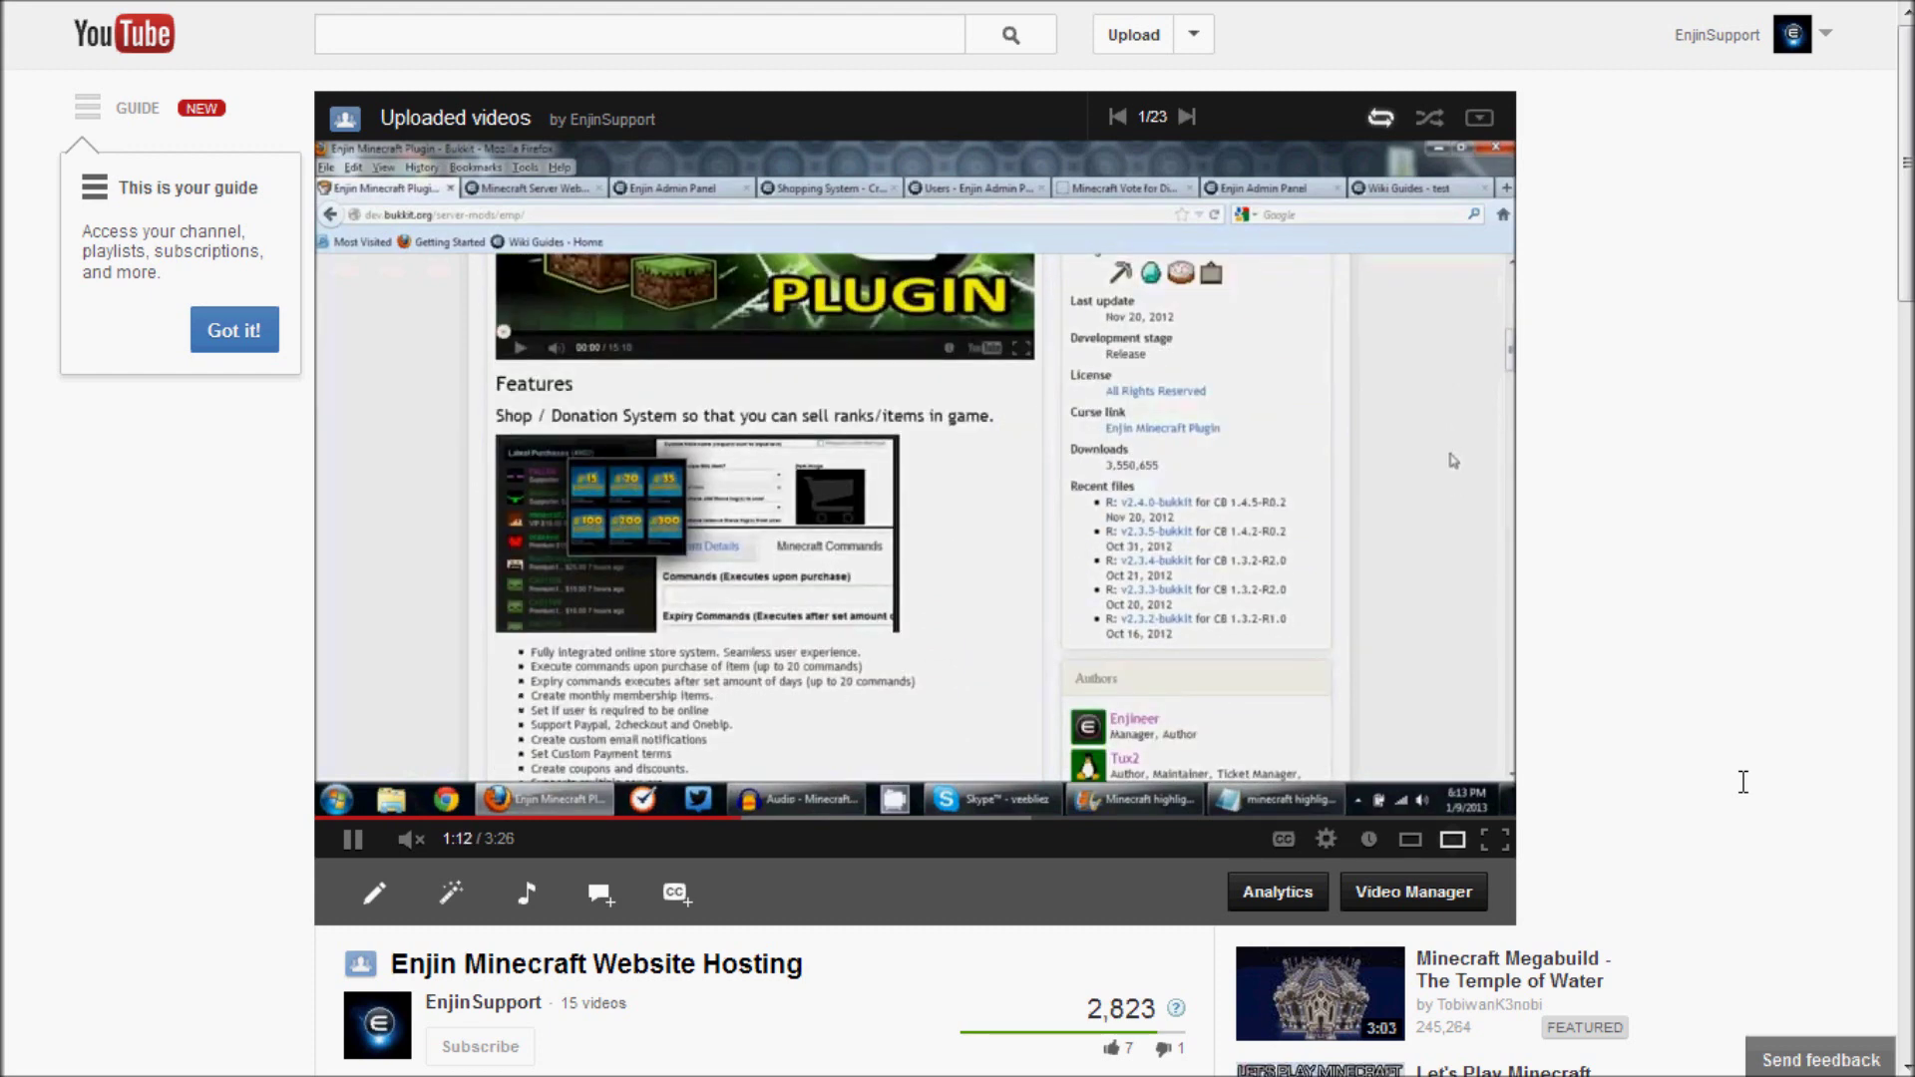
Expand the Enjin Minecraft Website Hosting video's description and scroll through its feature list.
scroll(1743, 782, "down", 3)
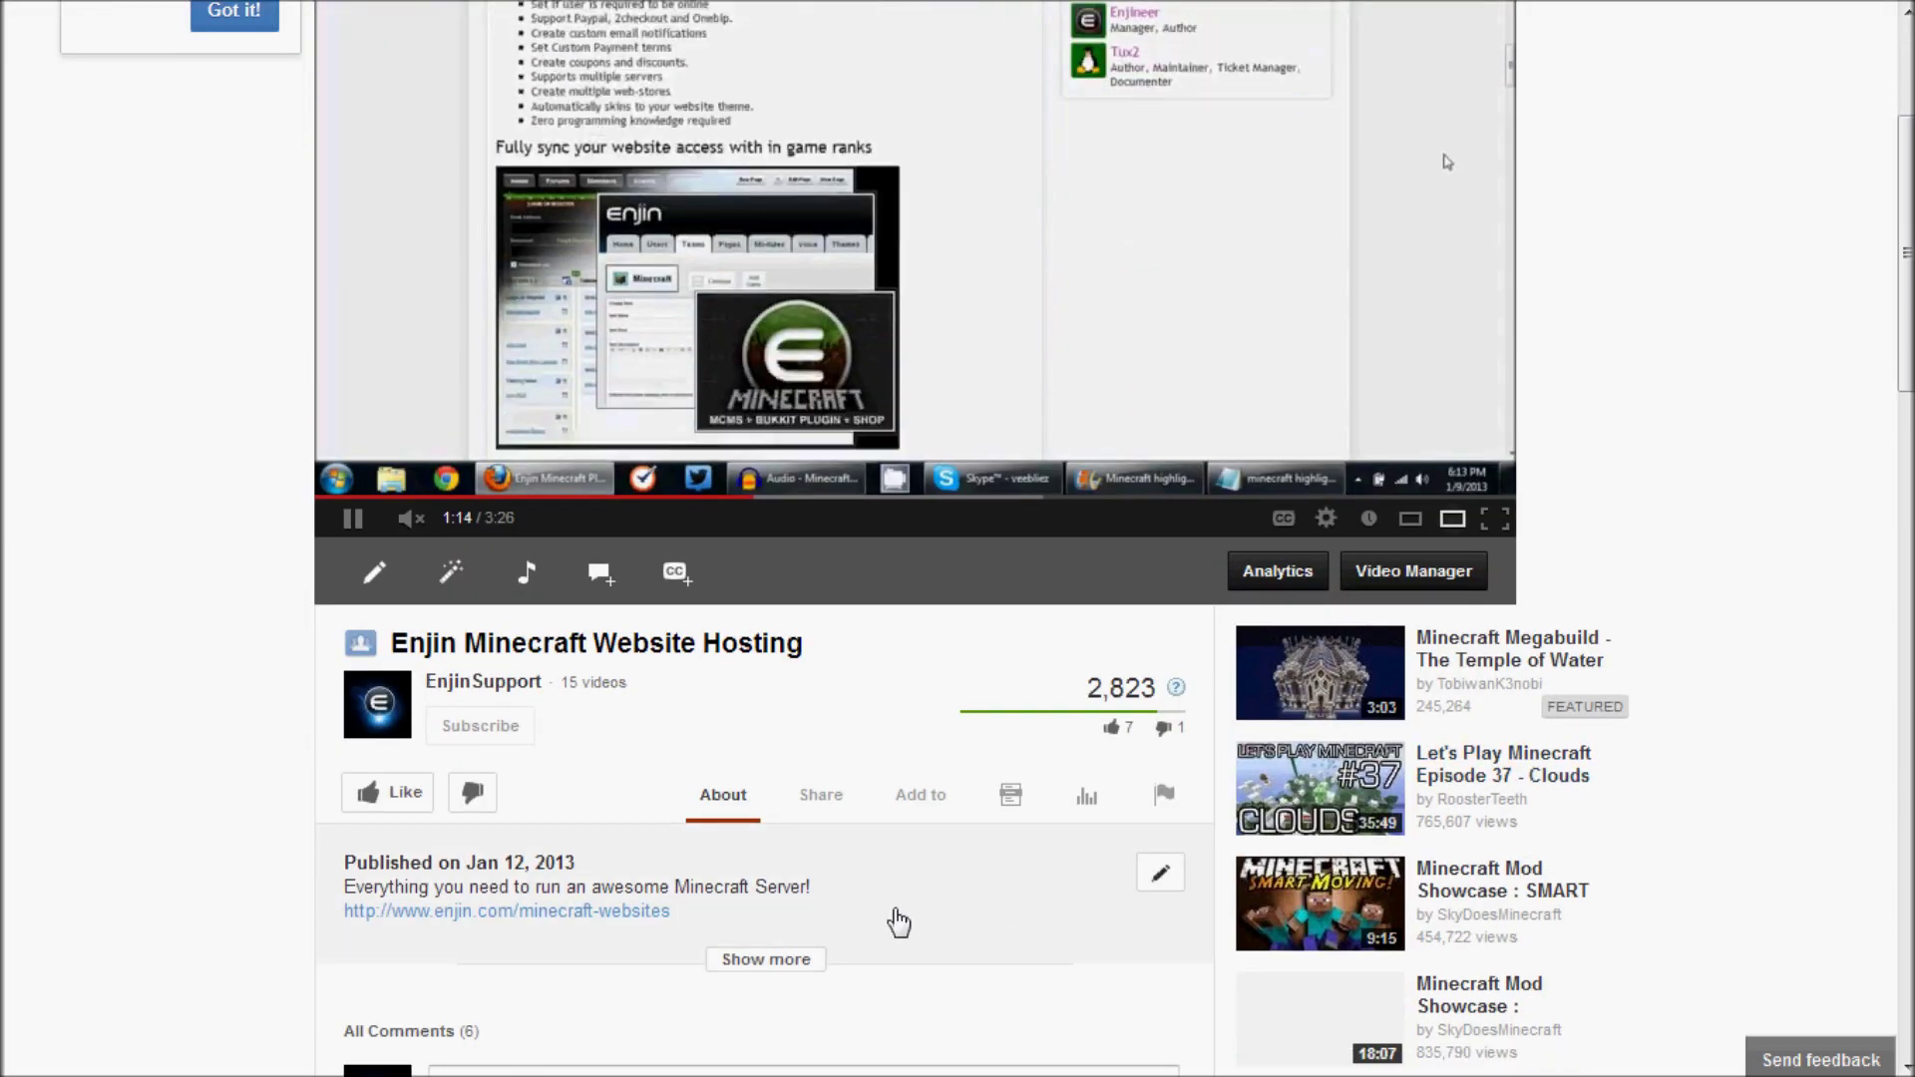
left_click(770, 974)
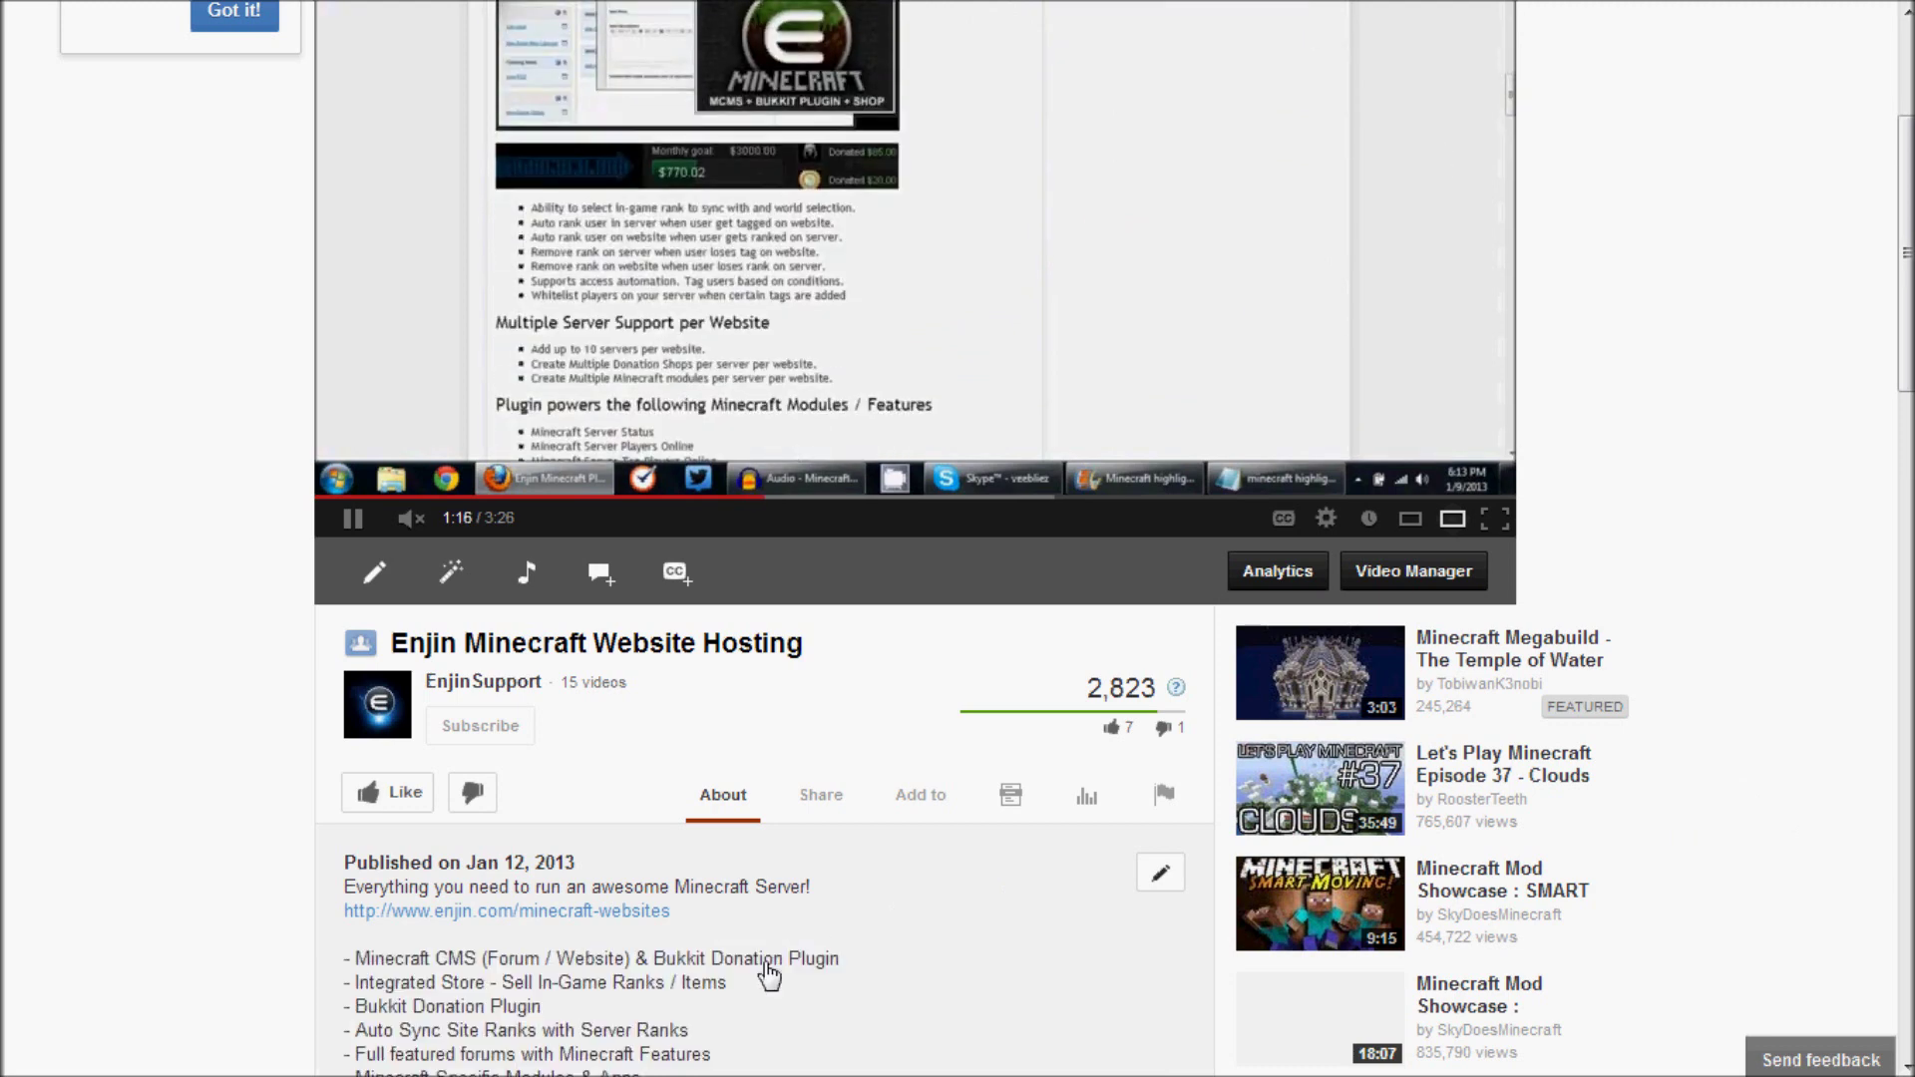
scroll(770, 975, "down", 2)
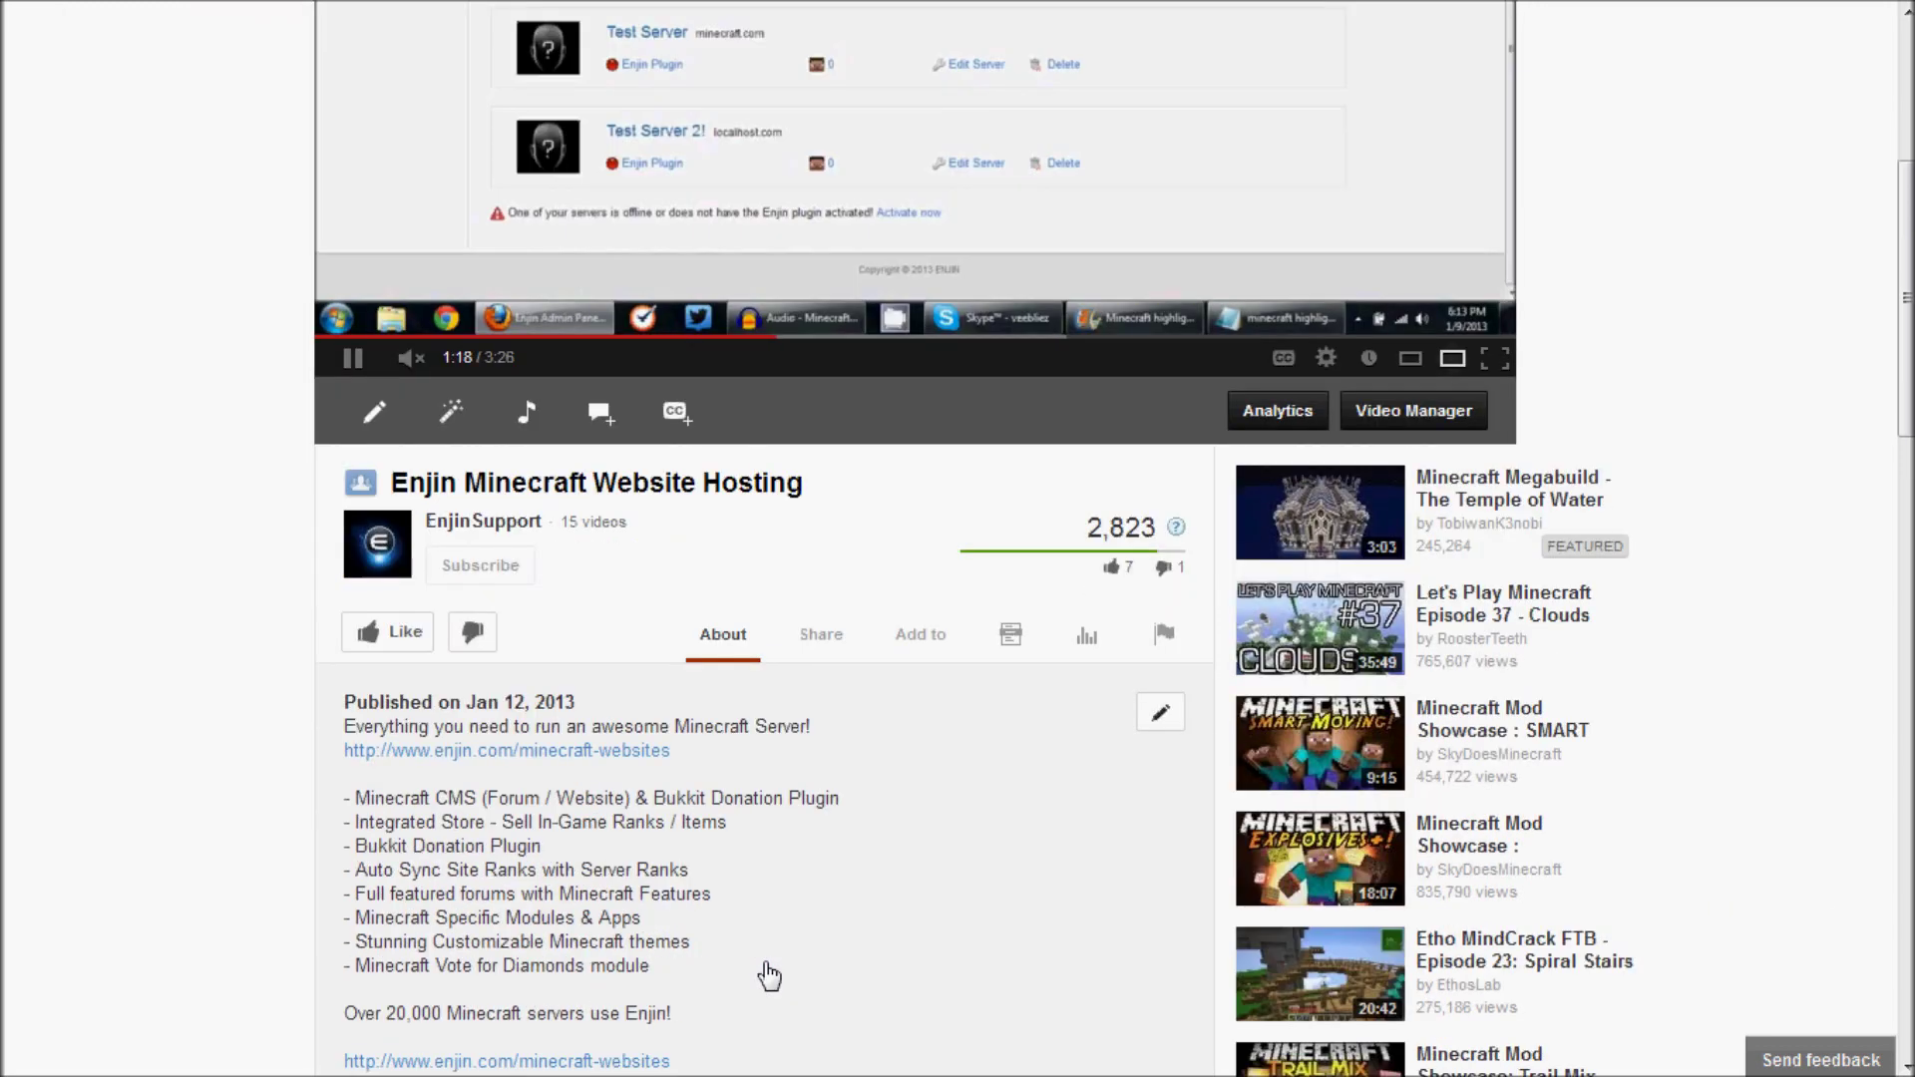
scroll(1451, 76, "down", 1)
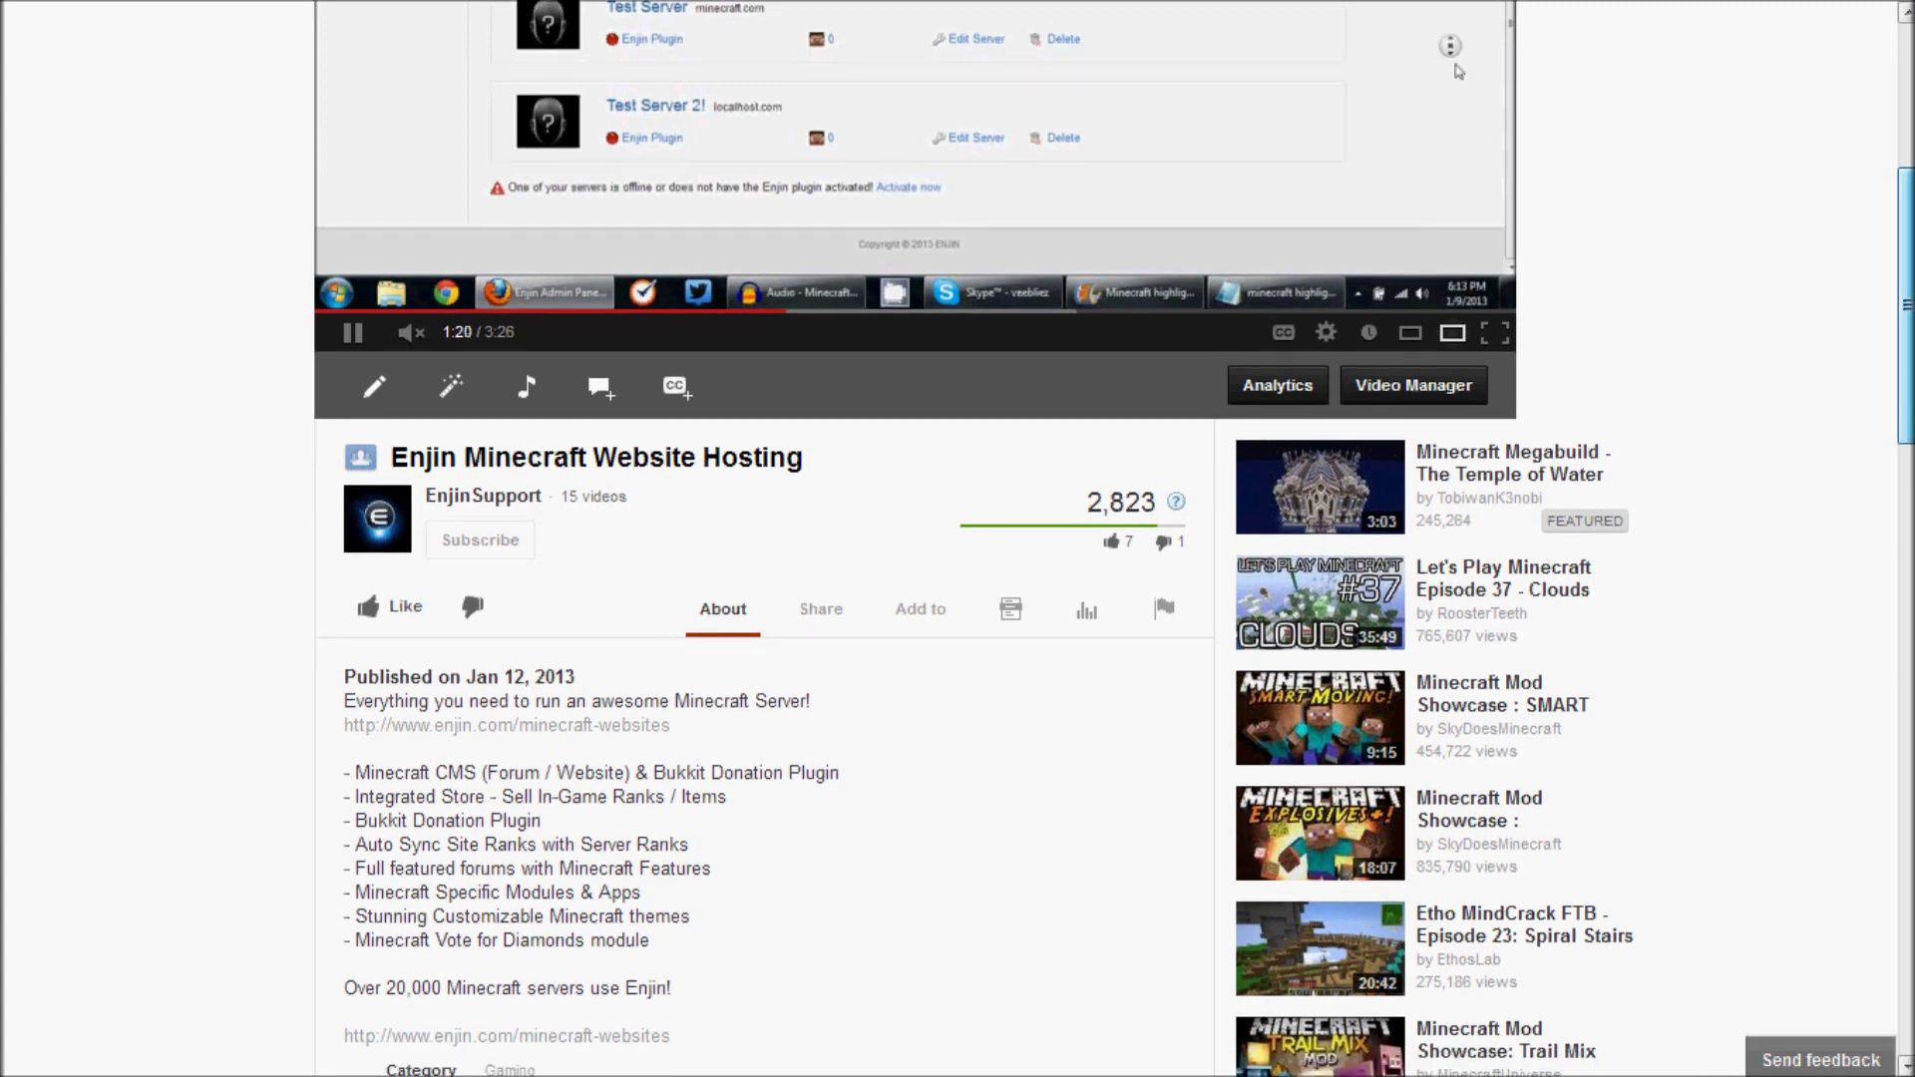
scroll(1469, 53, "down", 1)
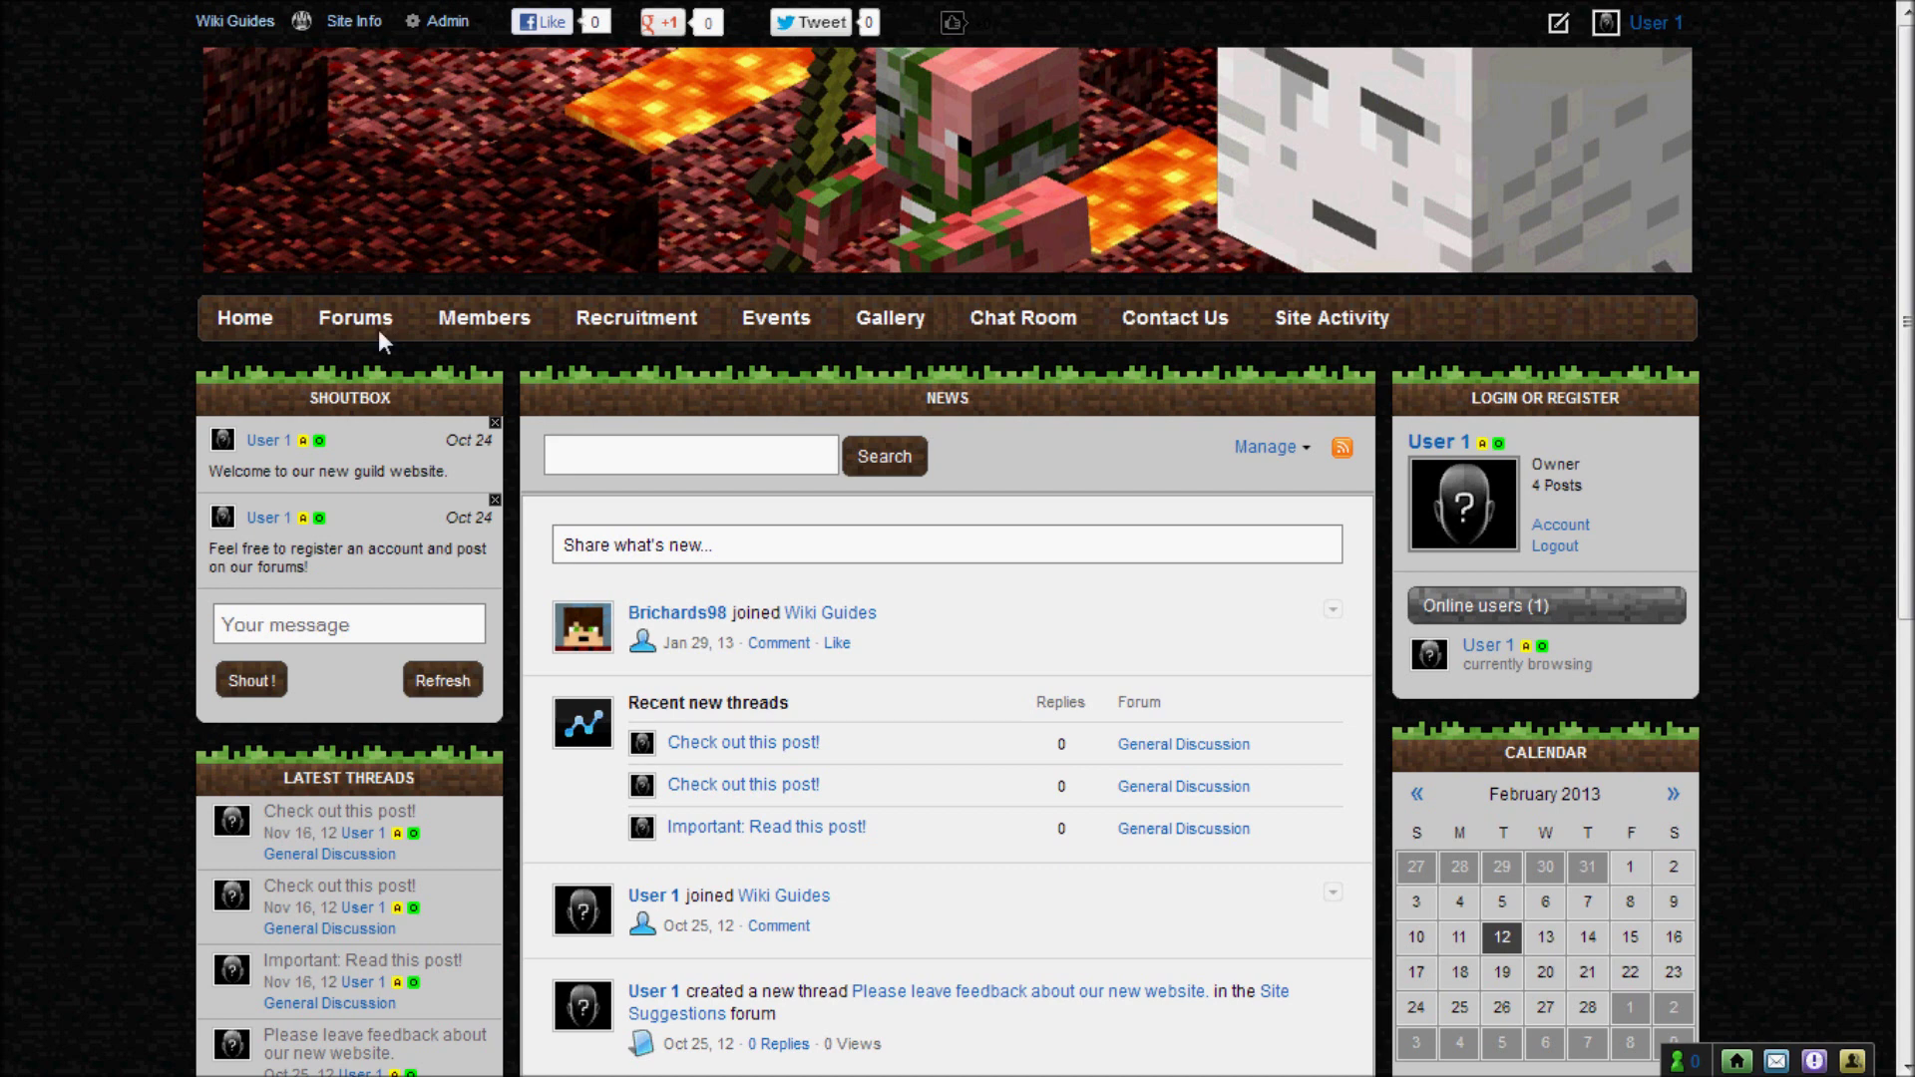
Add Minecraft (PC) through Admin > Games, then return to the admin Home page.
mouse_move(446, 24)
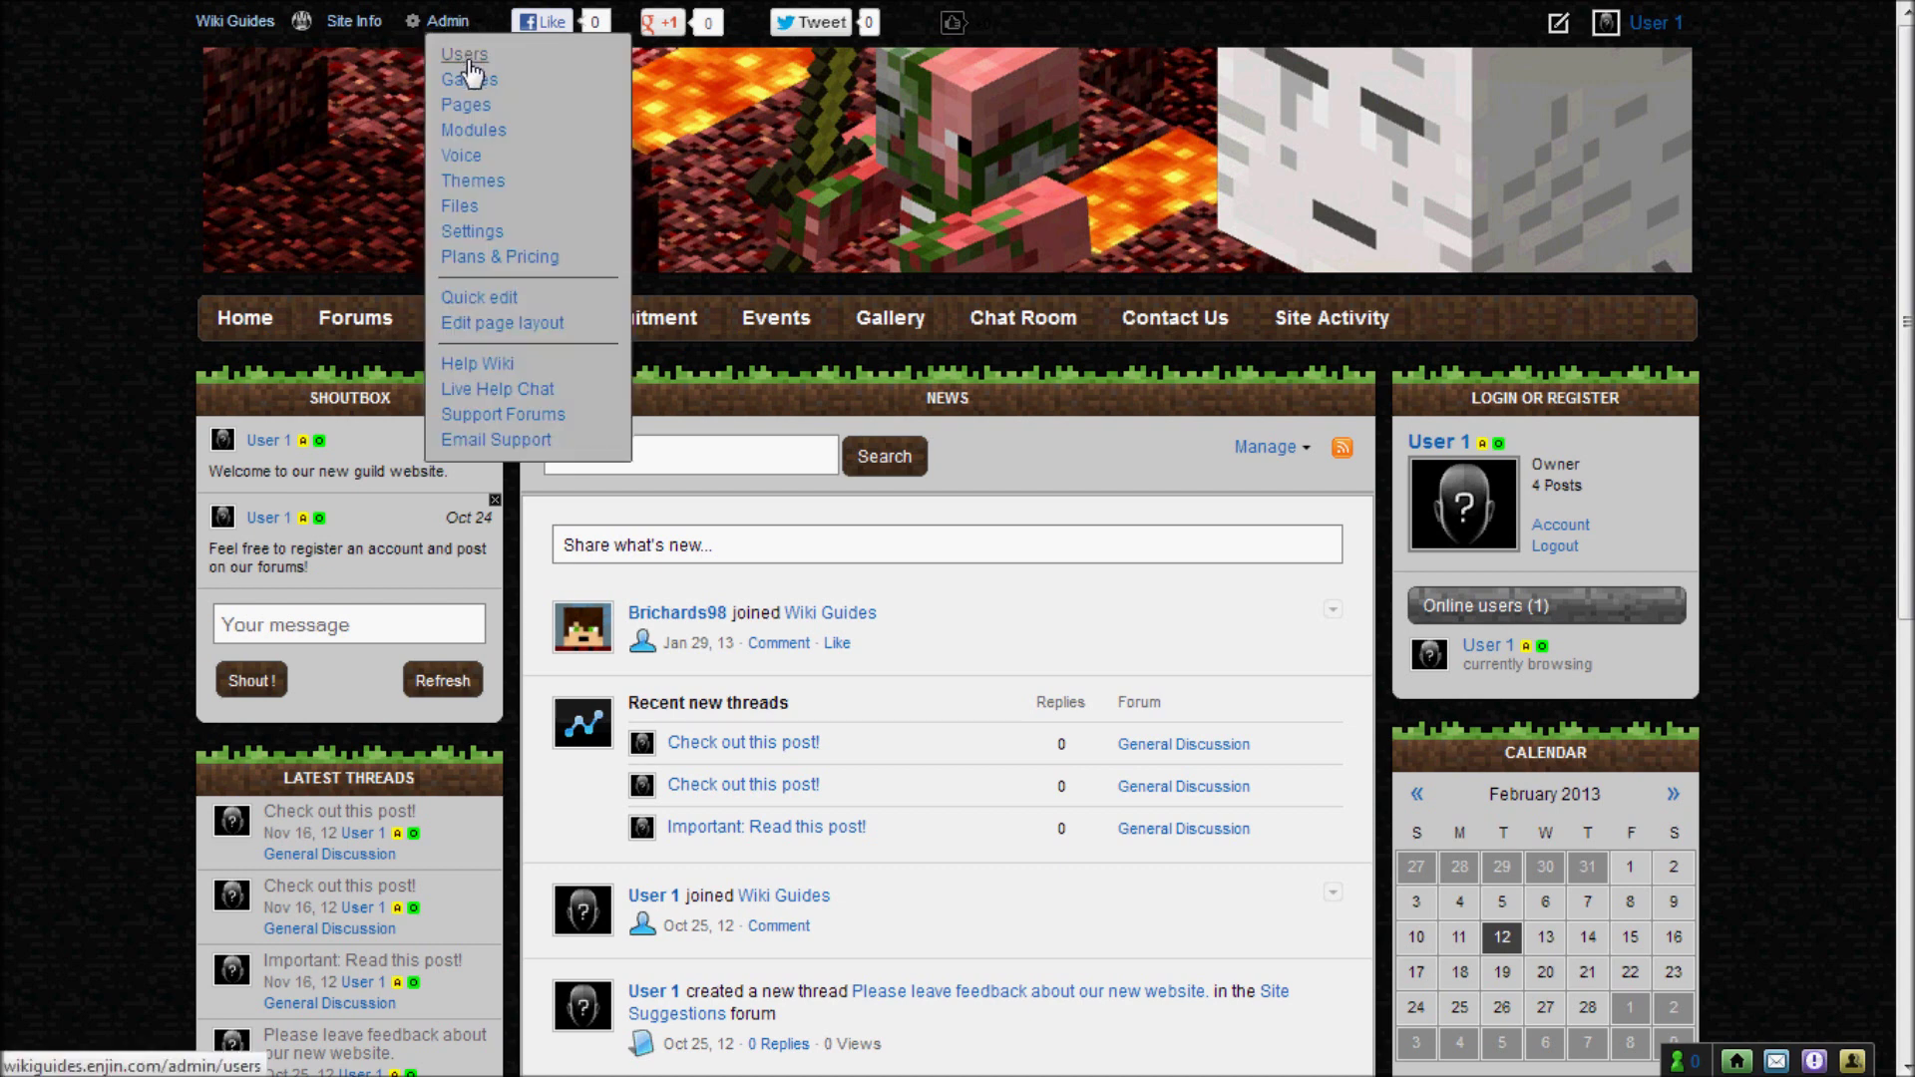
left_click(469, 80)
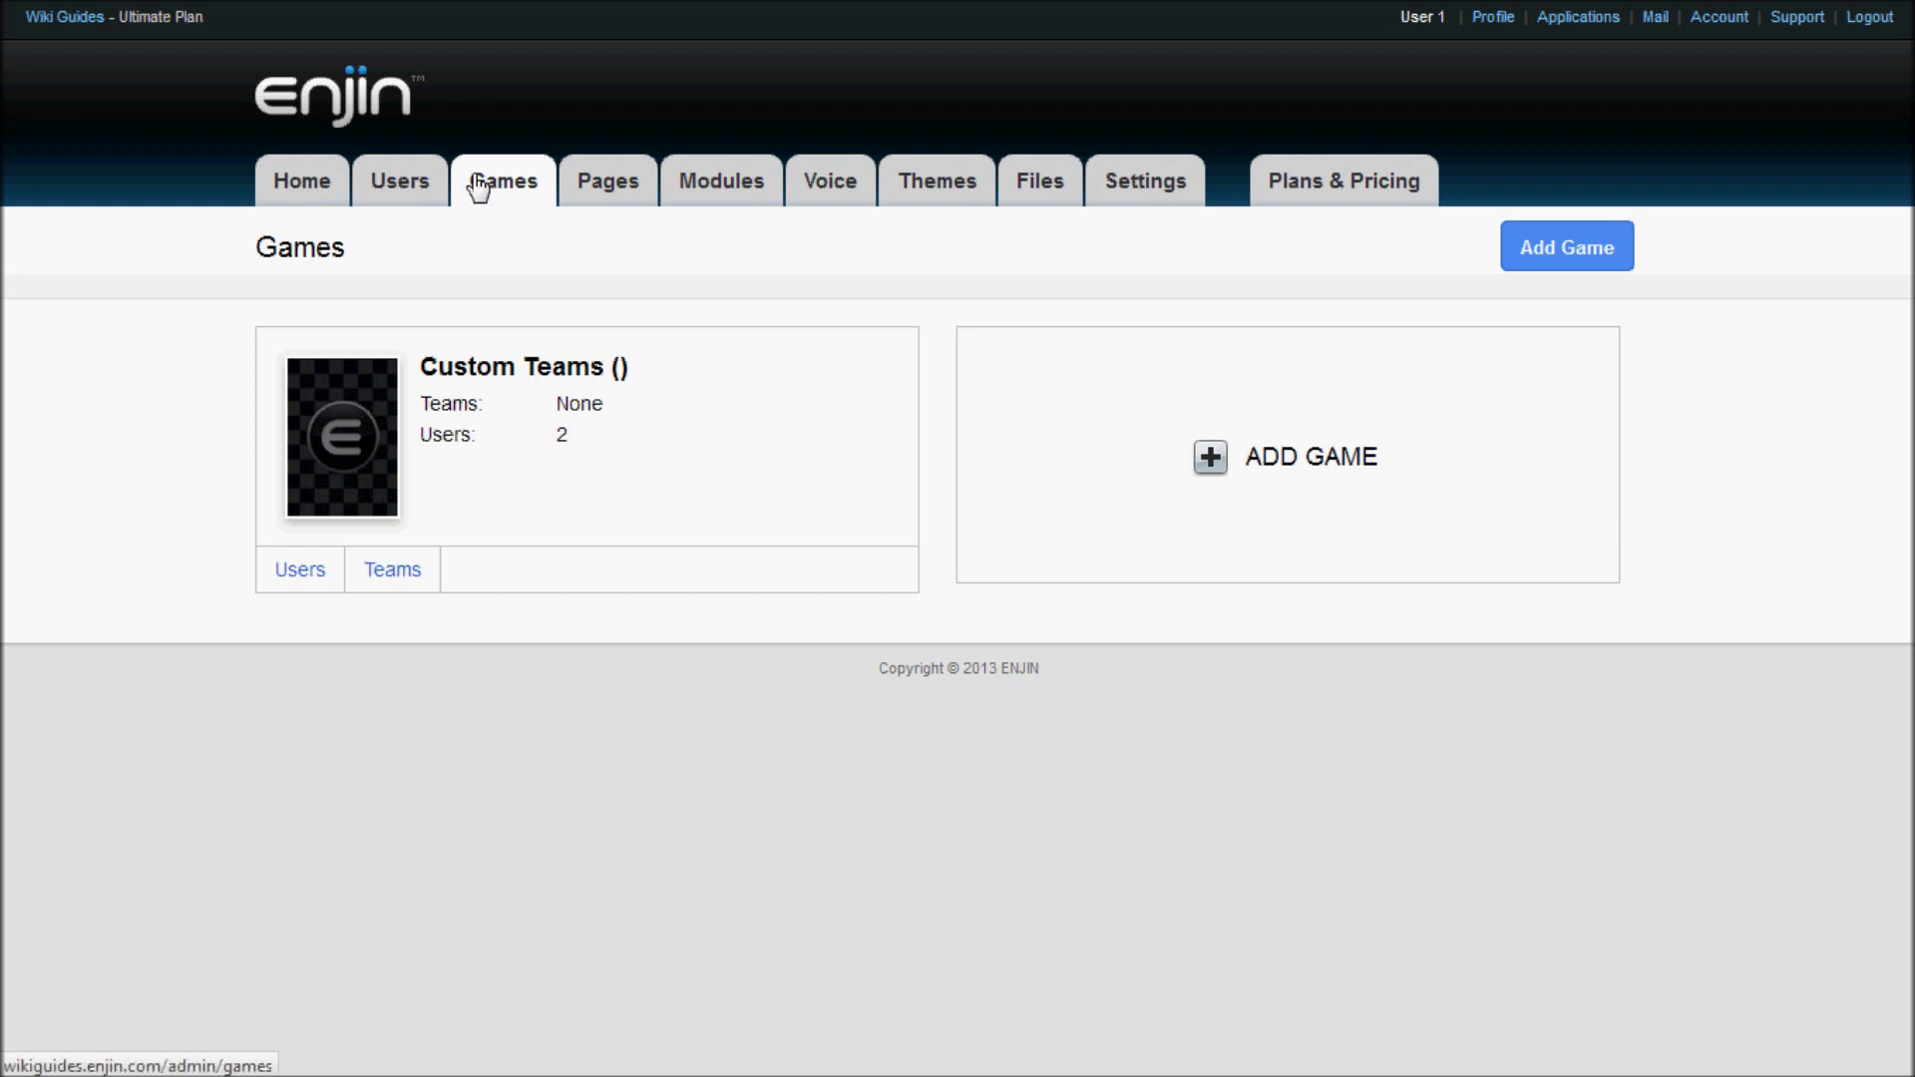
left_click(1253, 467)
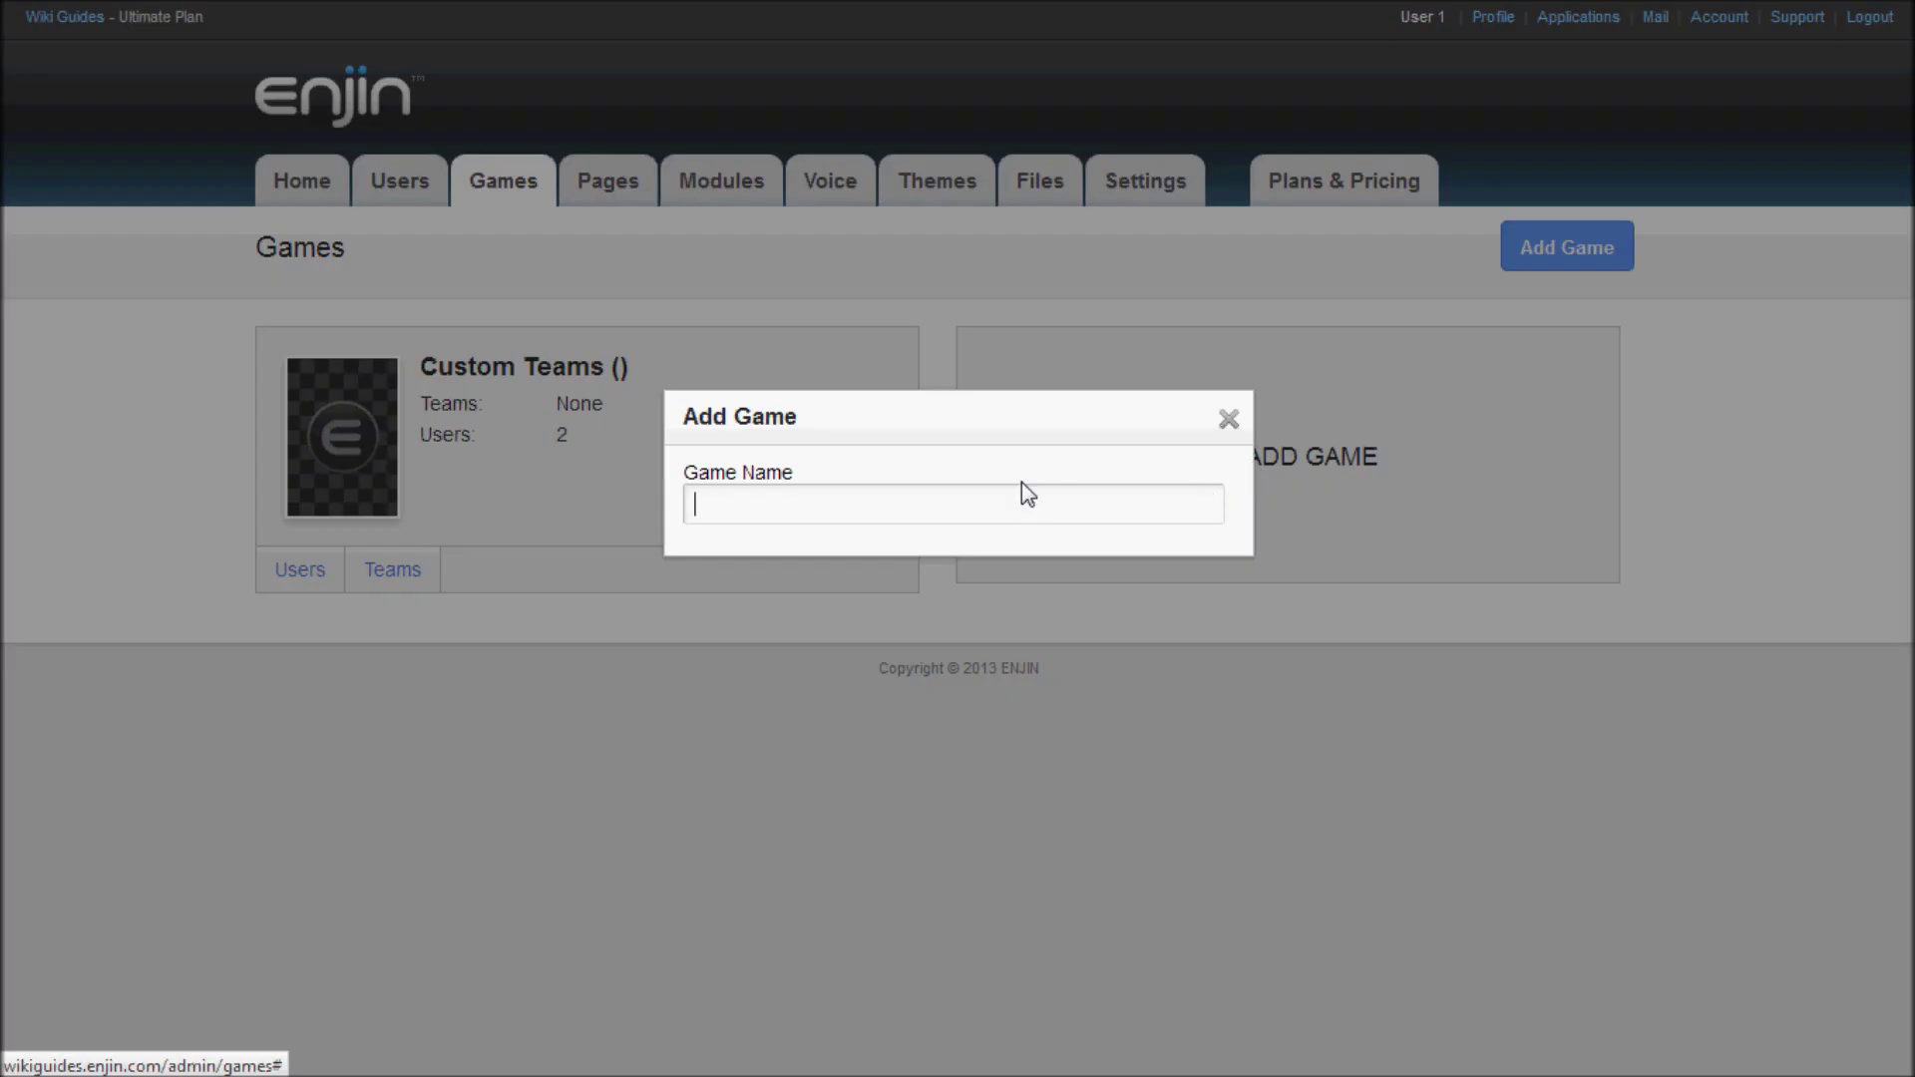
type("Minecraft")
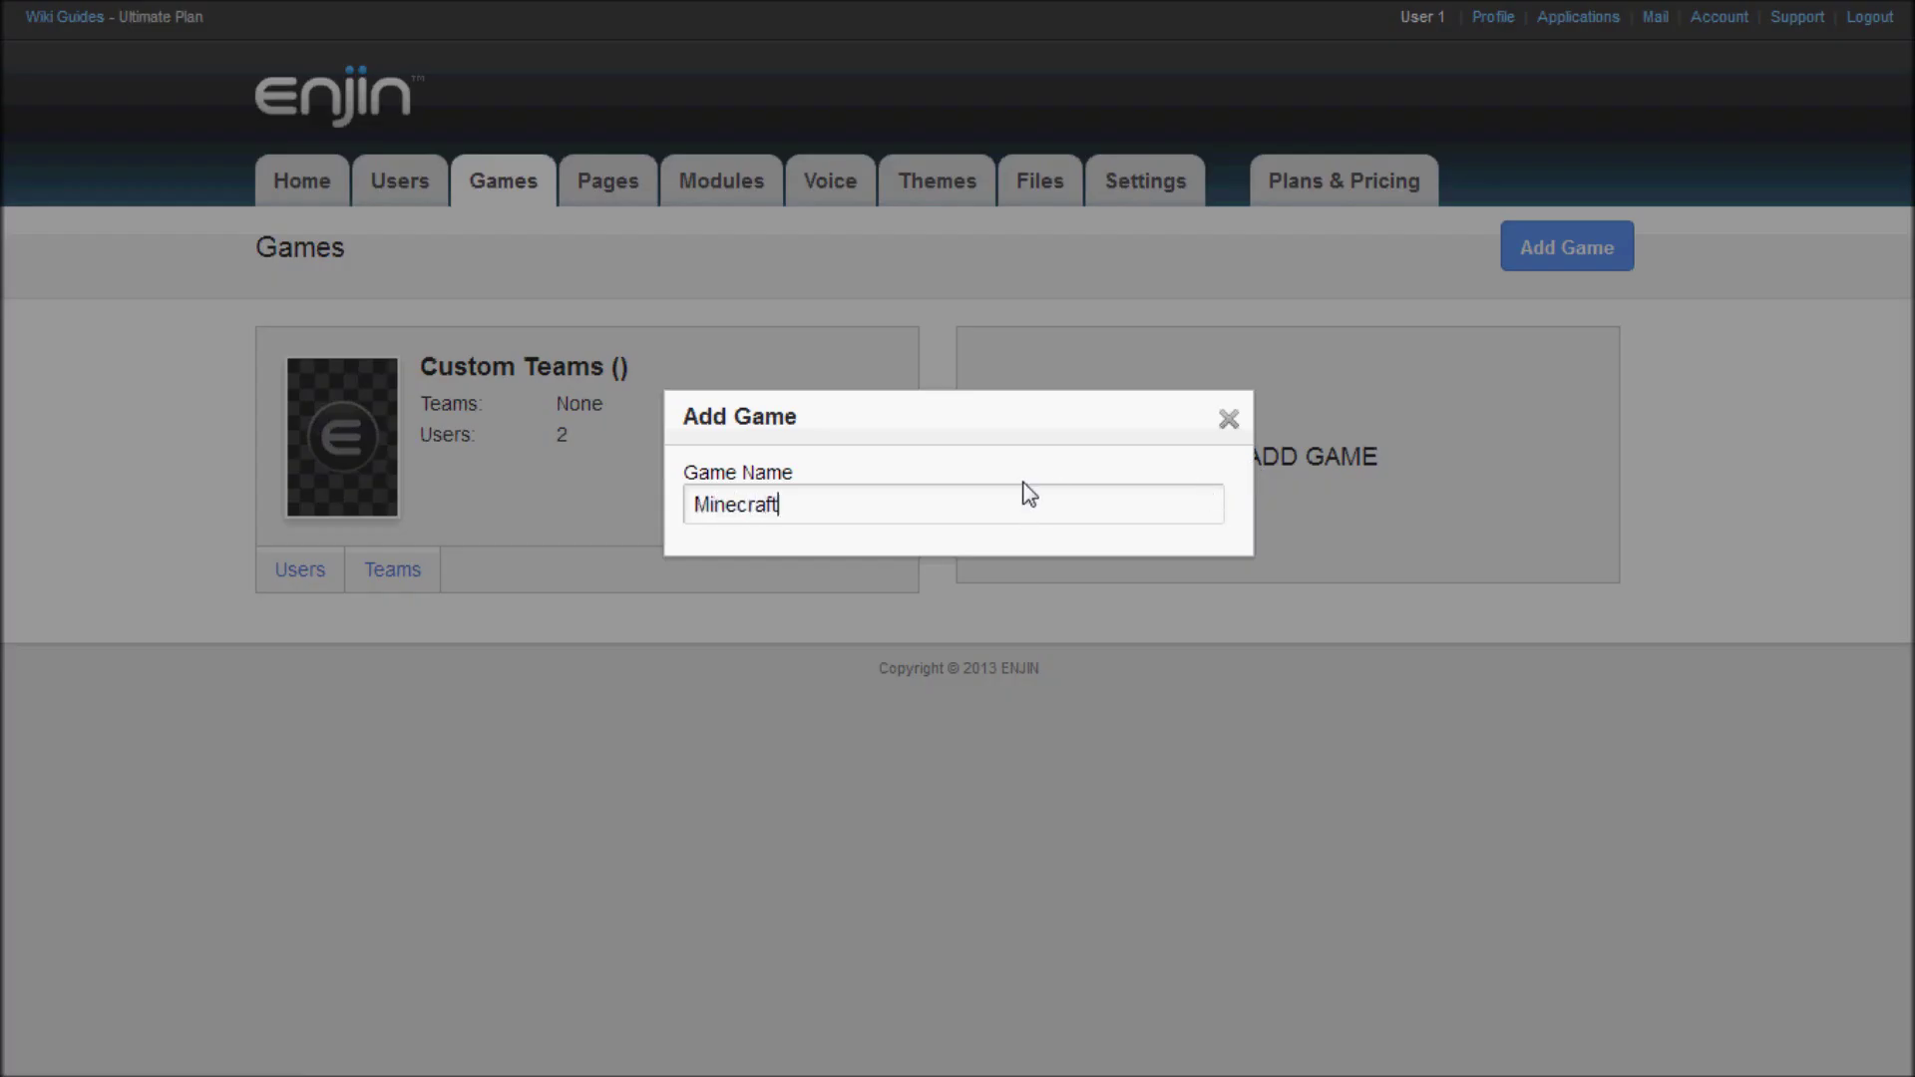
left_click(885, 560)
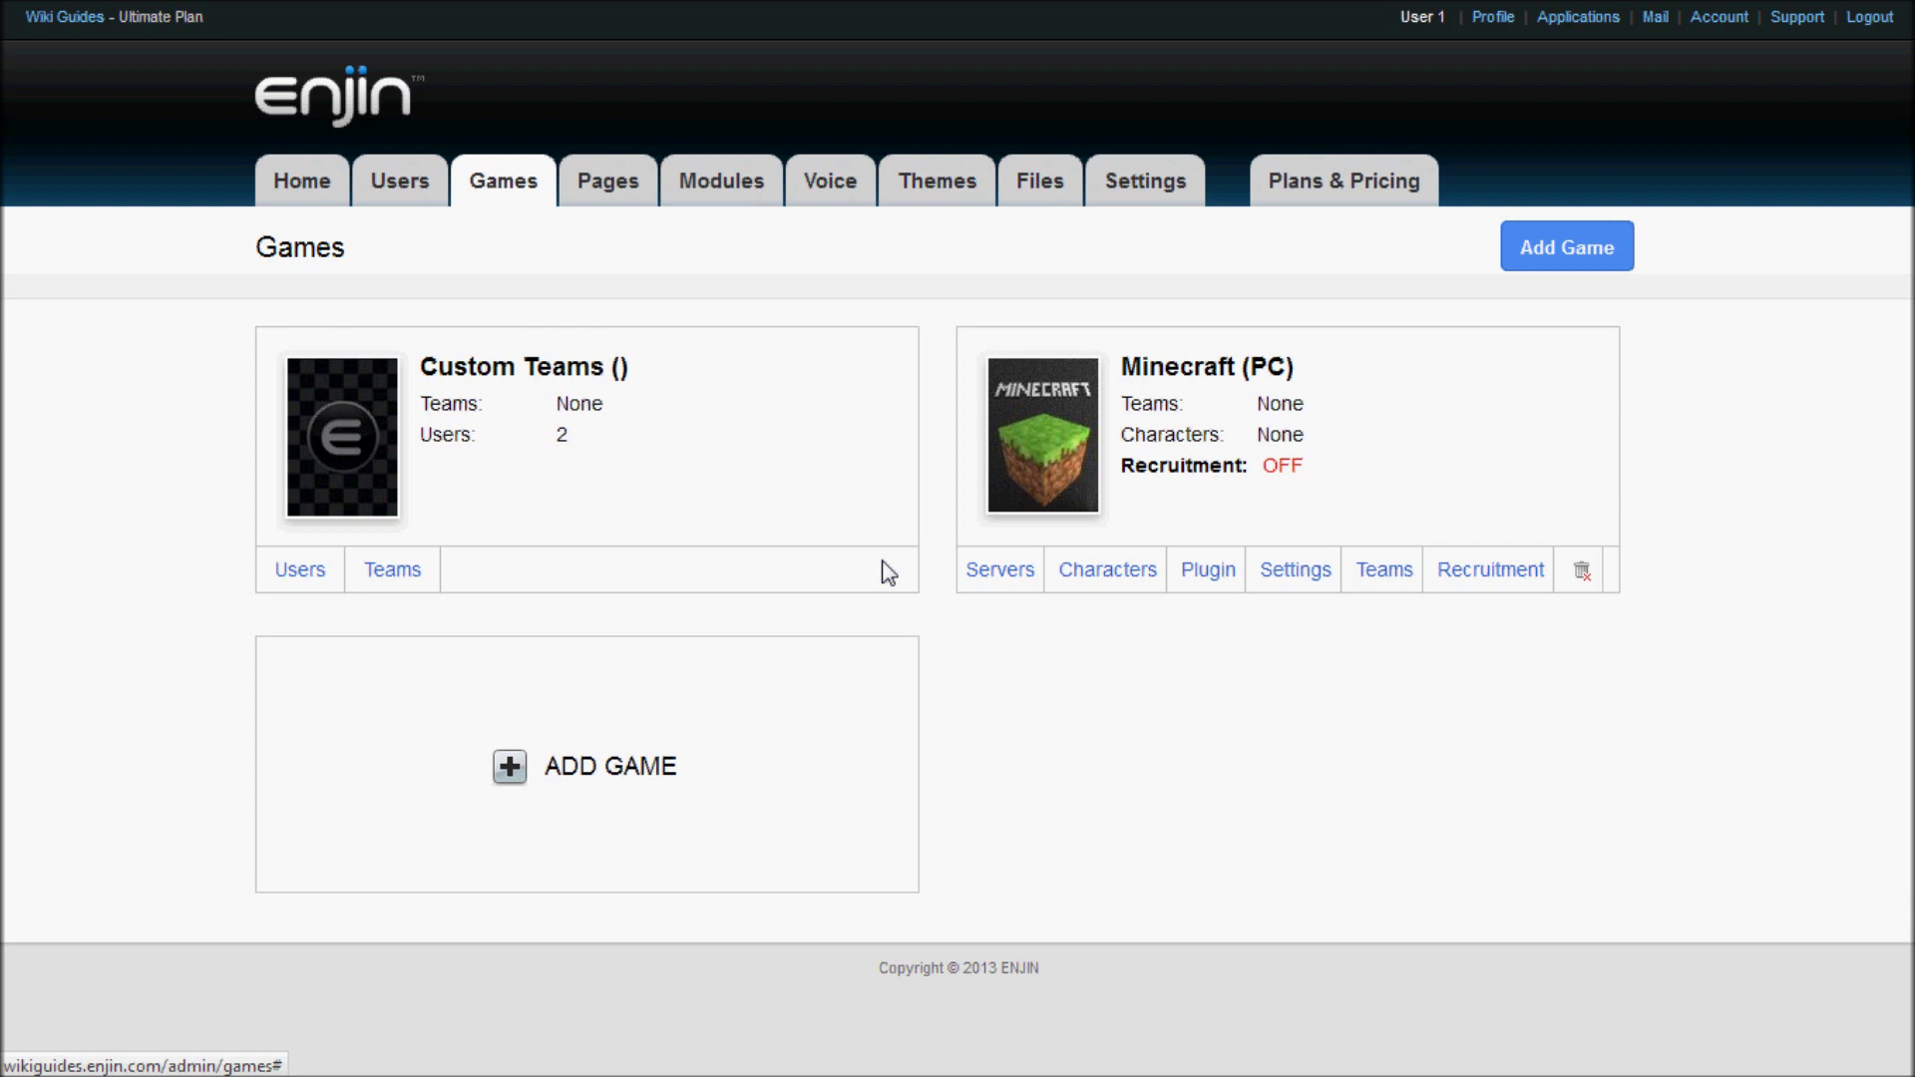
left_click(320, 184)
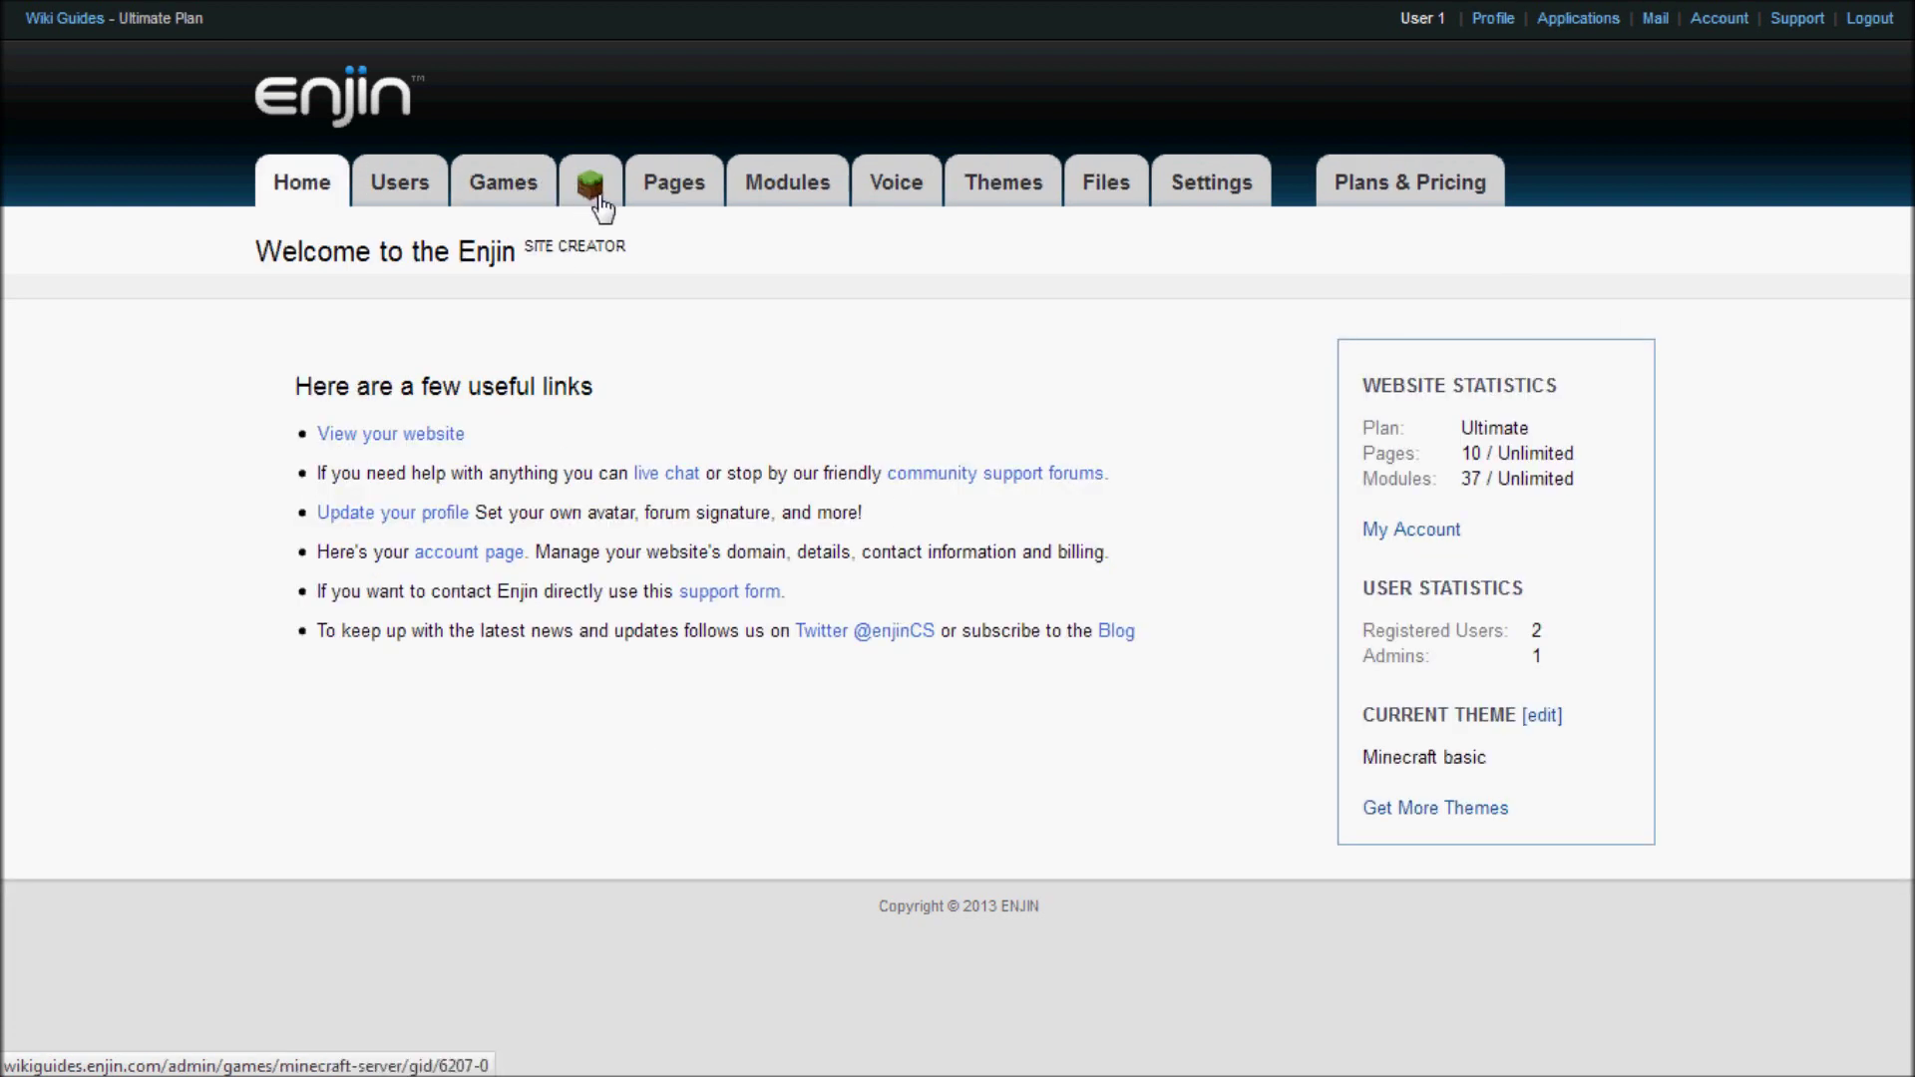
Save the Enjin Minecraft Plugin 2.4.1 jar from the Minecraft game's plugin setup page.
left_click(600, 198)
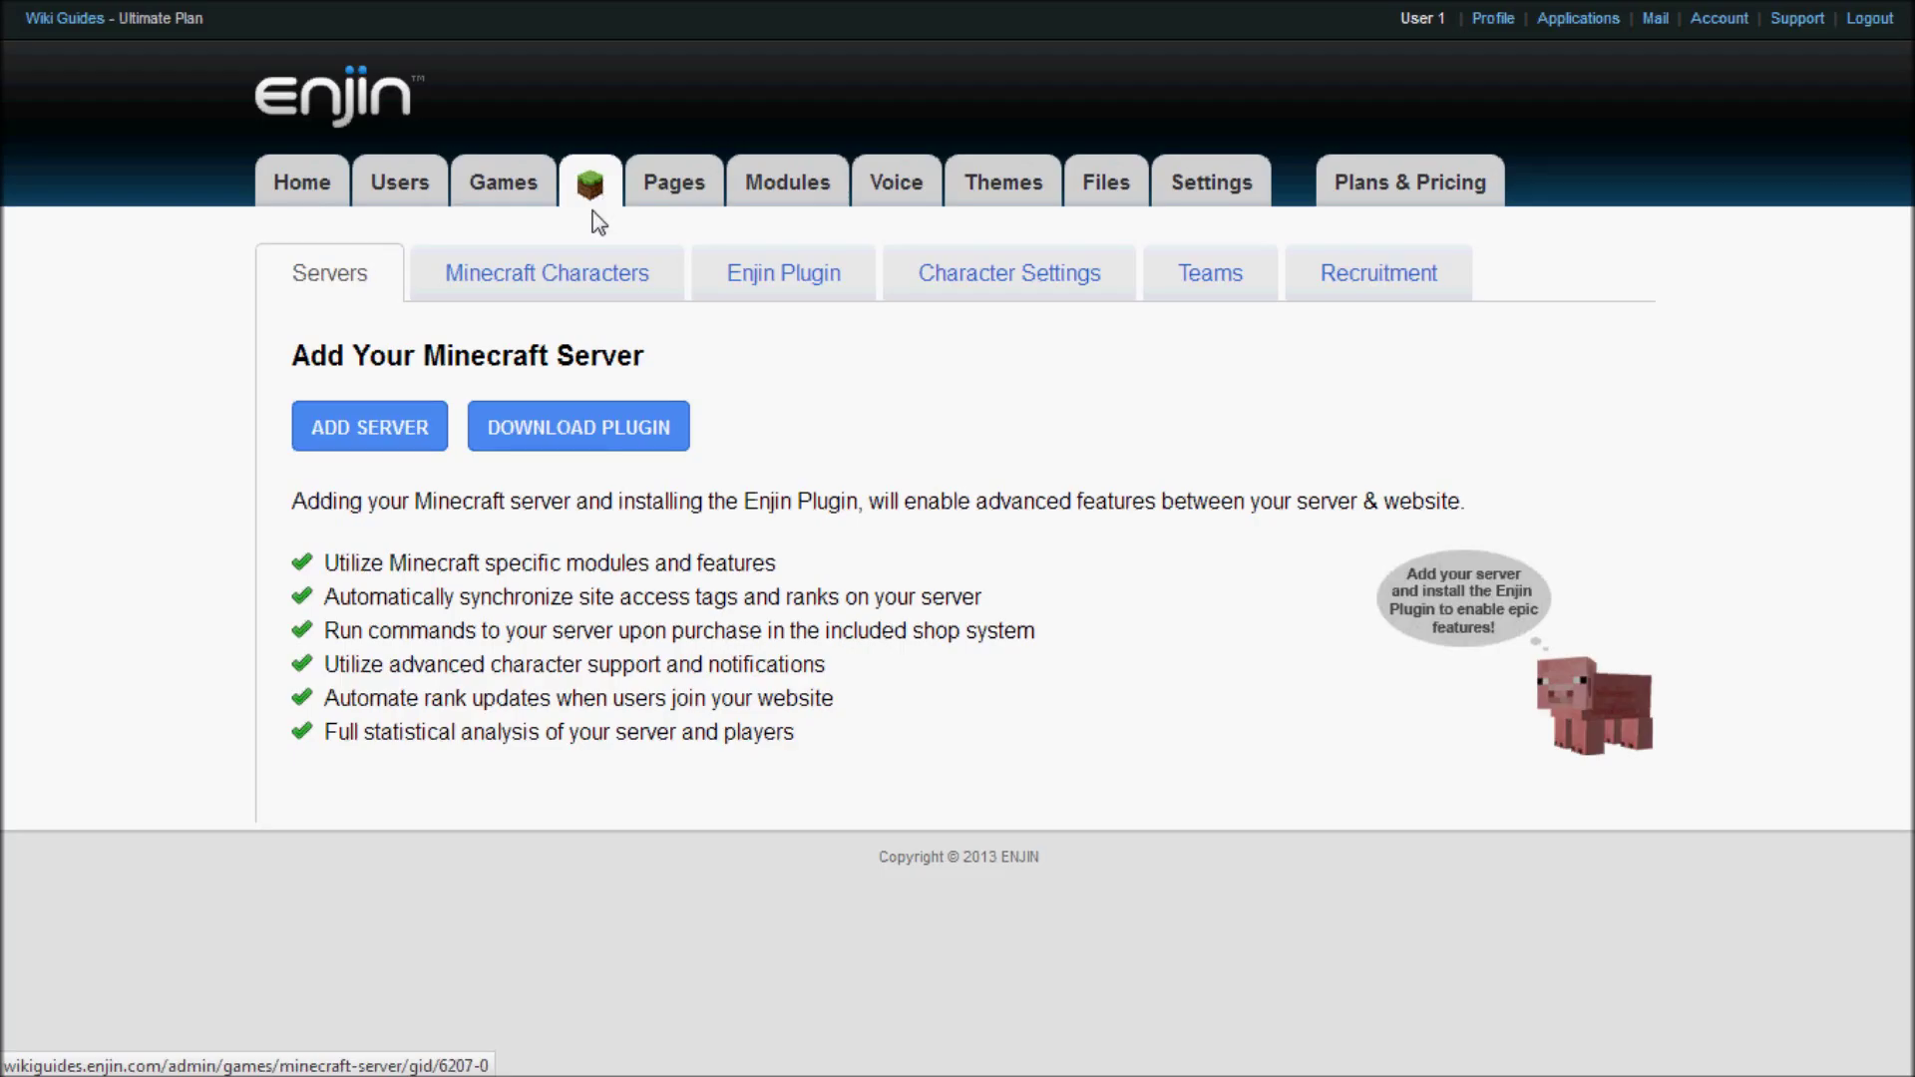
left_click(620, 461)
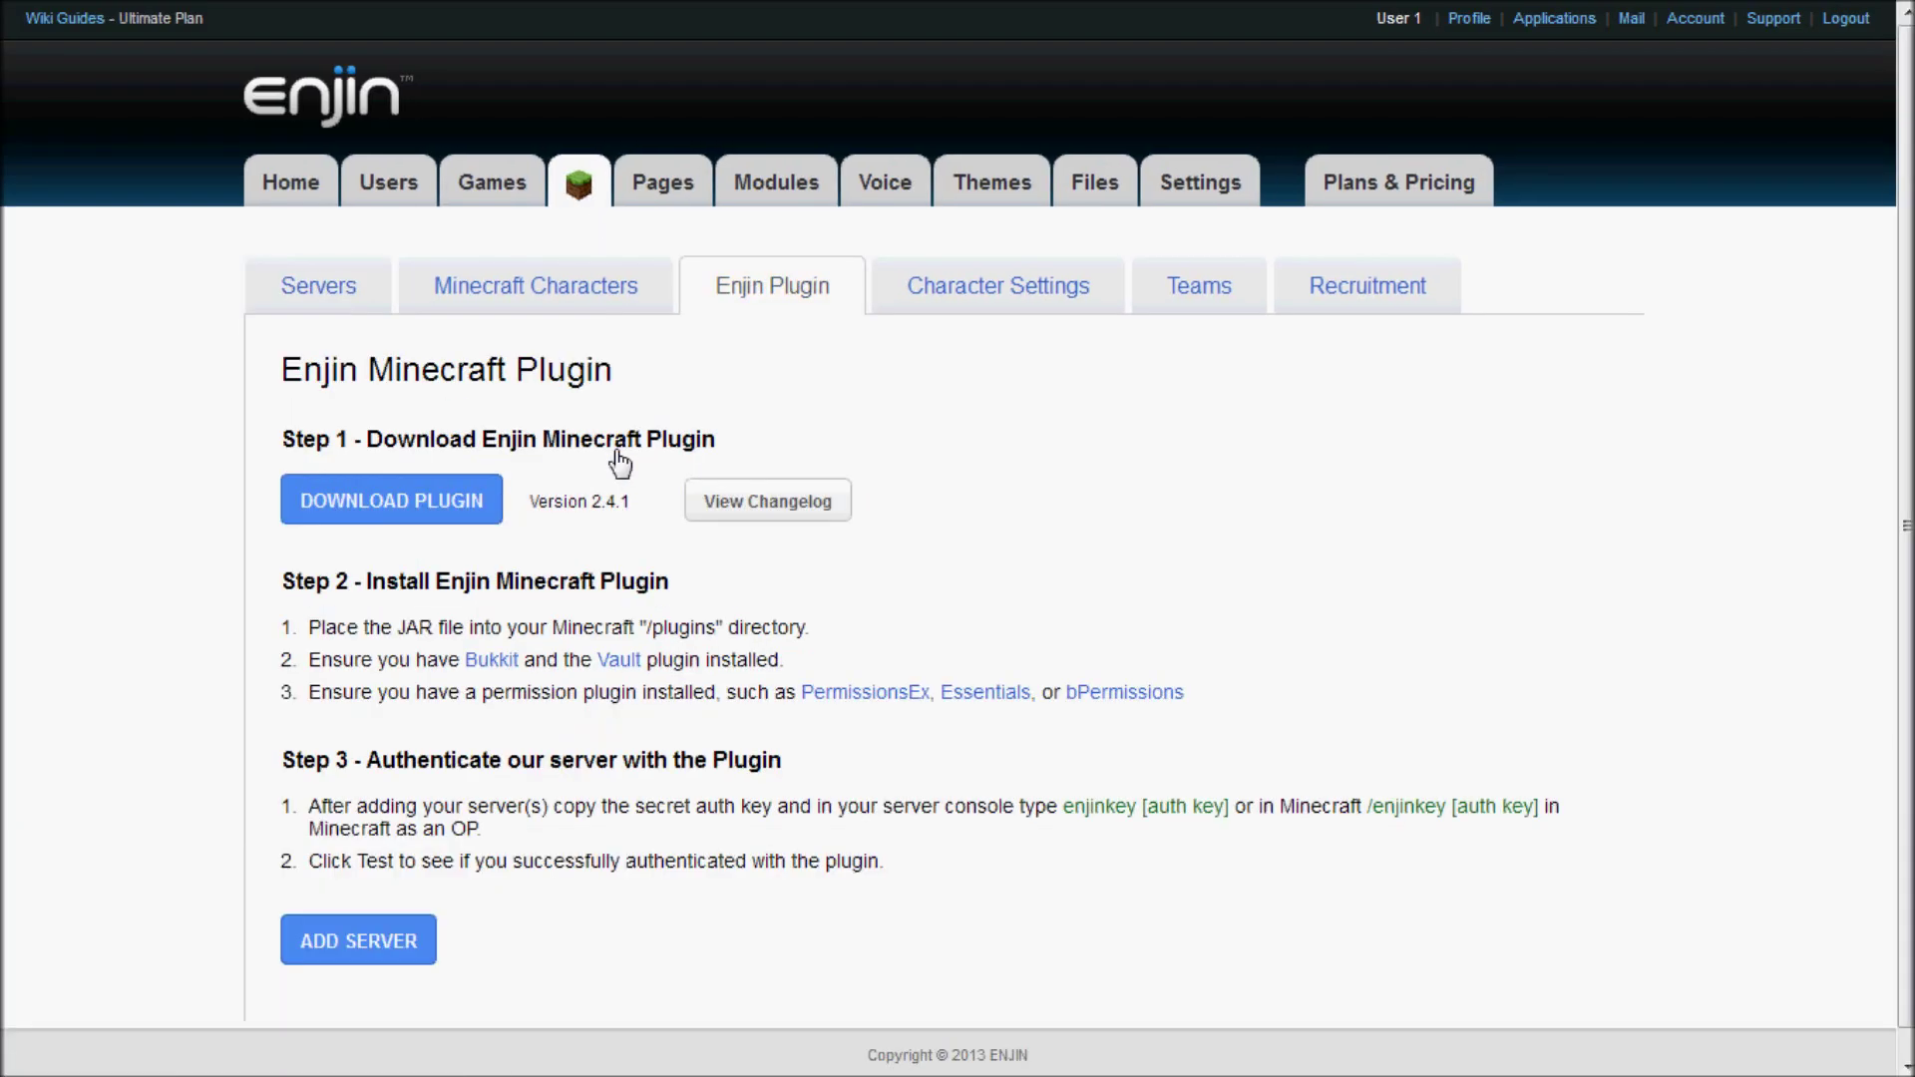
left_click(432, 502)
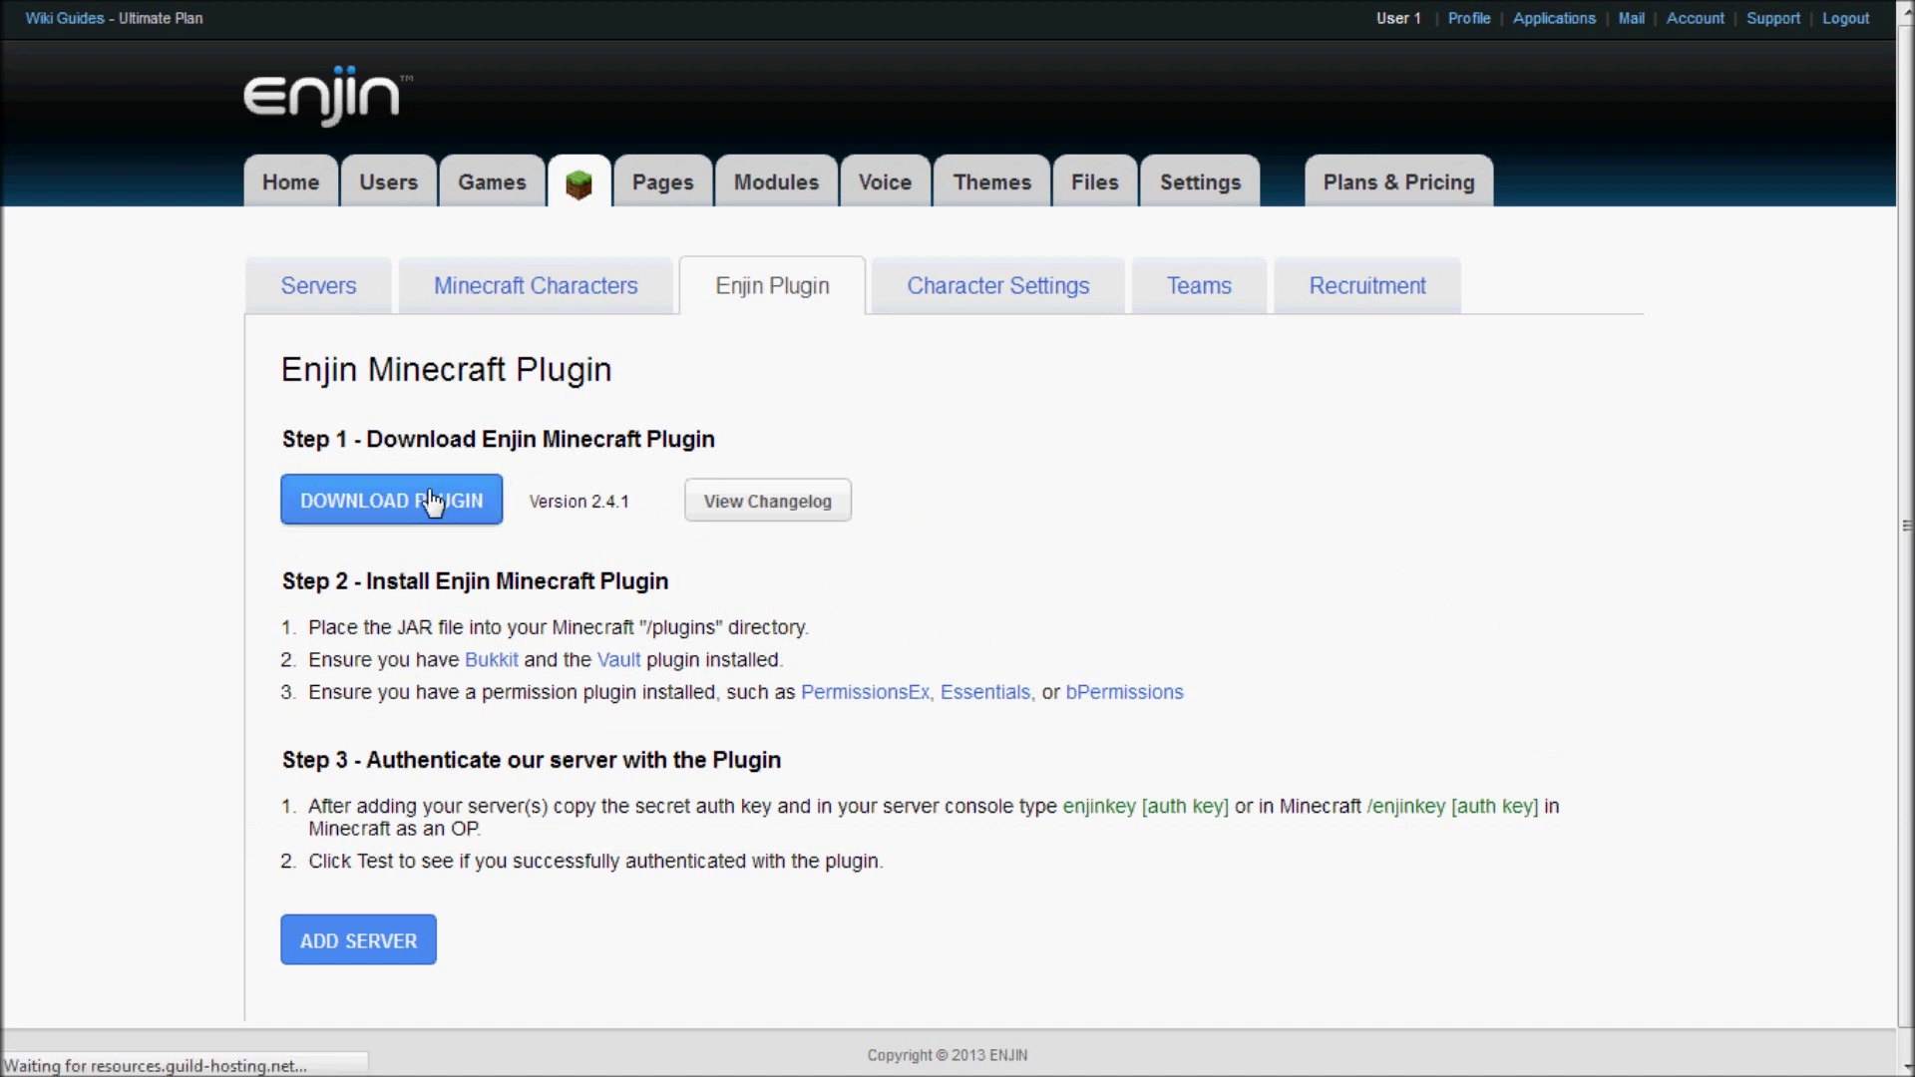
left_click(1140, 688)
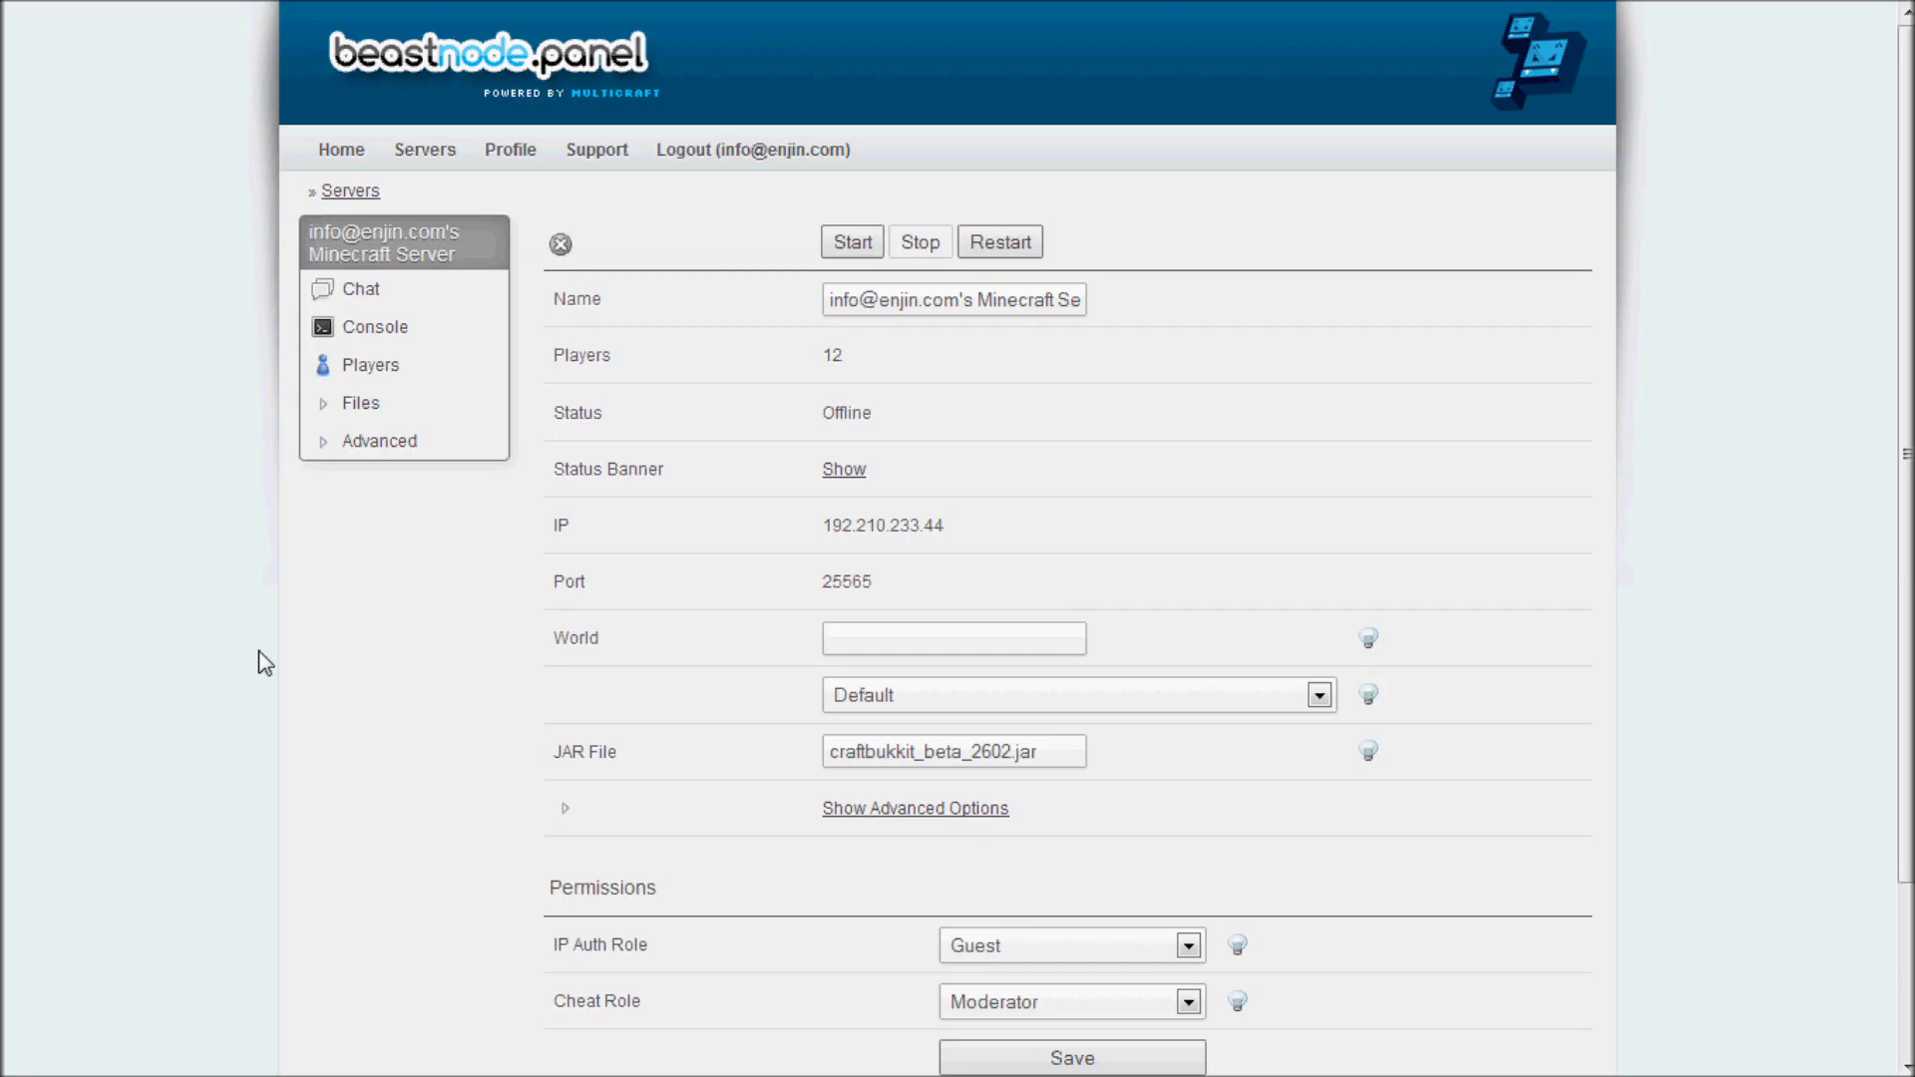
Check the BukGet Currently Installed list to confirm the Enjin Minecraft Plugin is present.
left_click(362, 407)
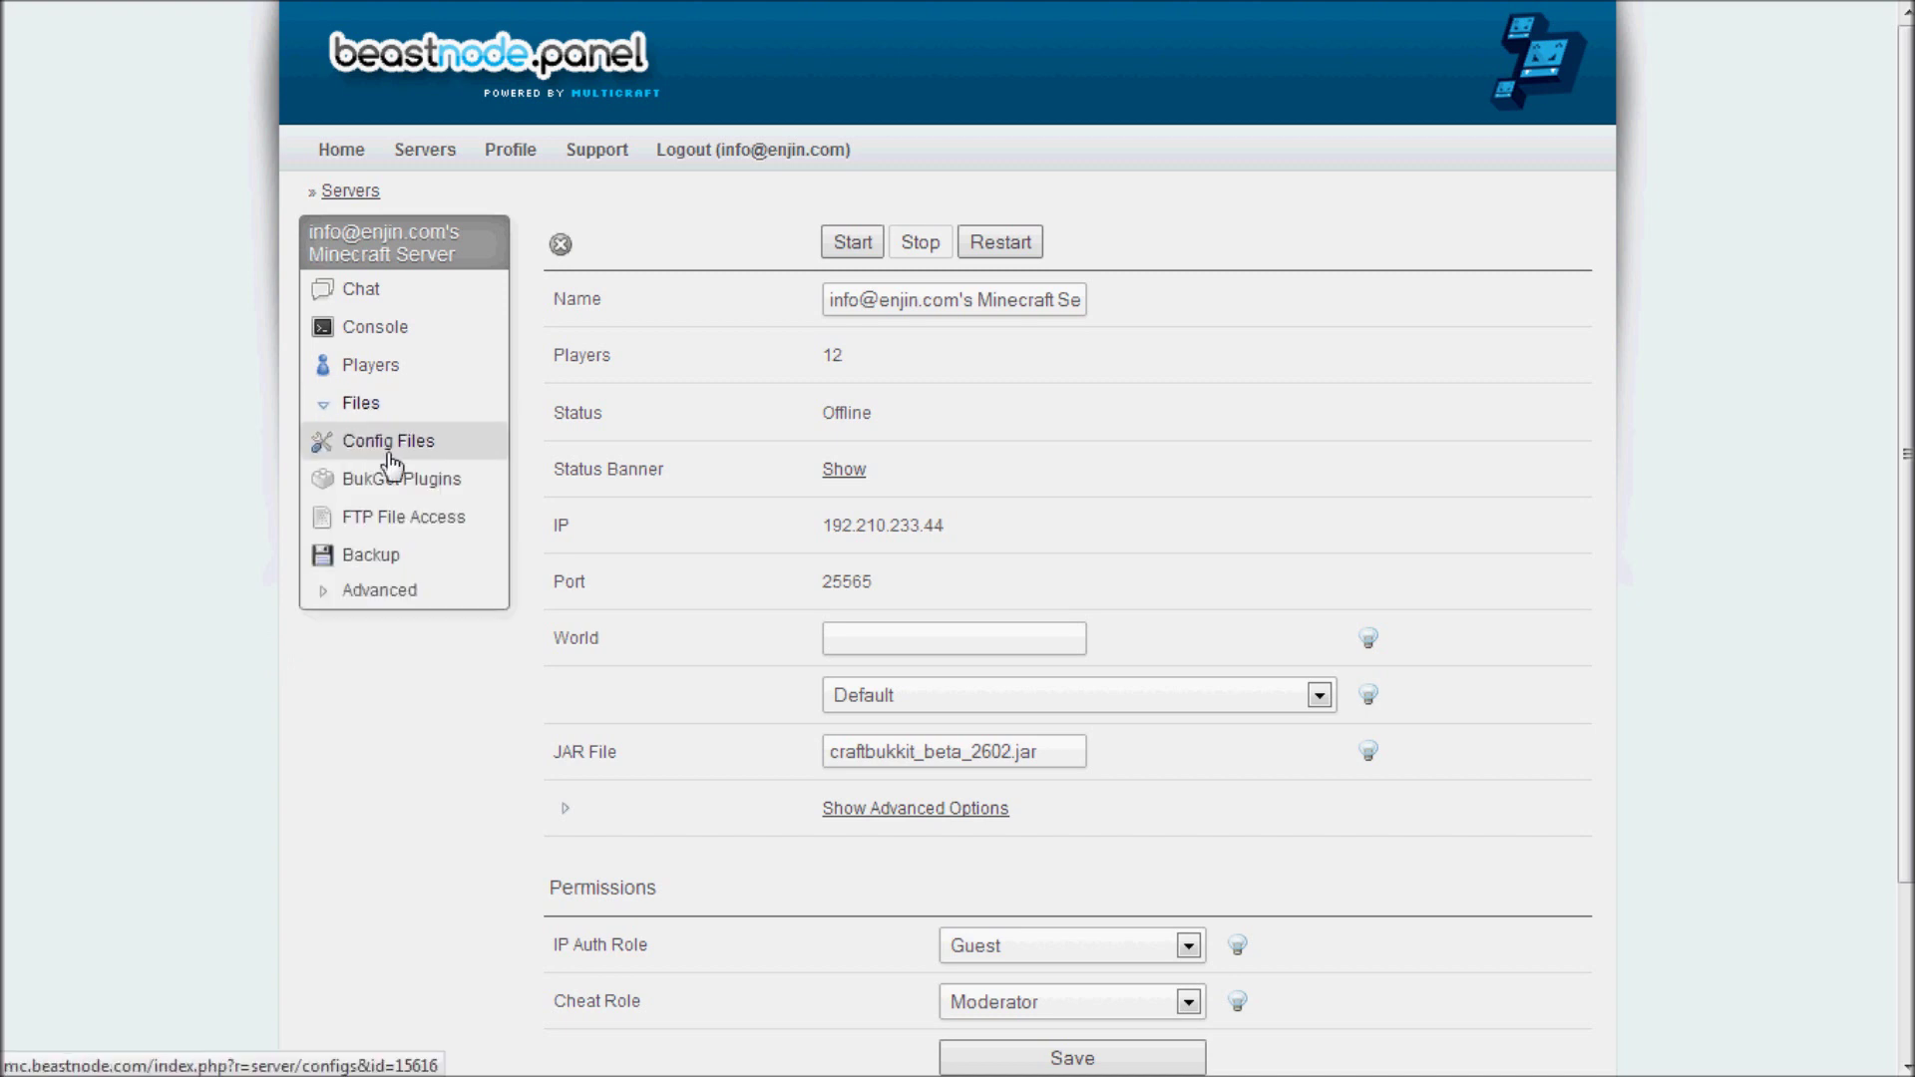
left_click(415, 493)
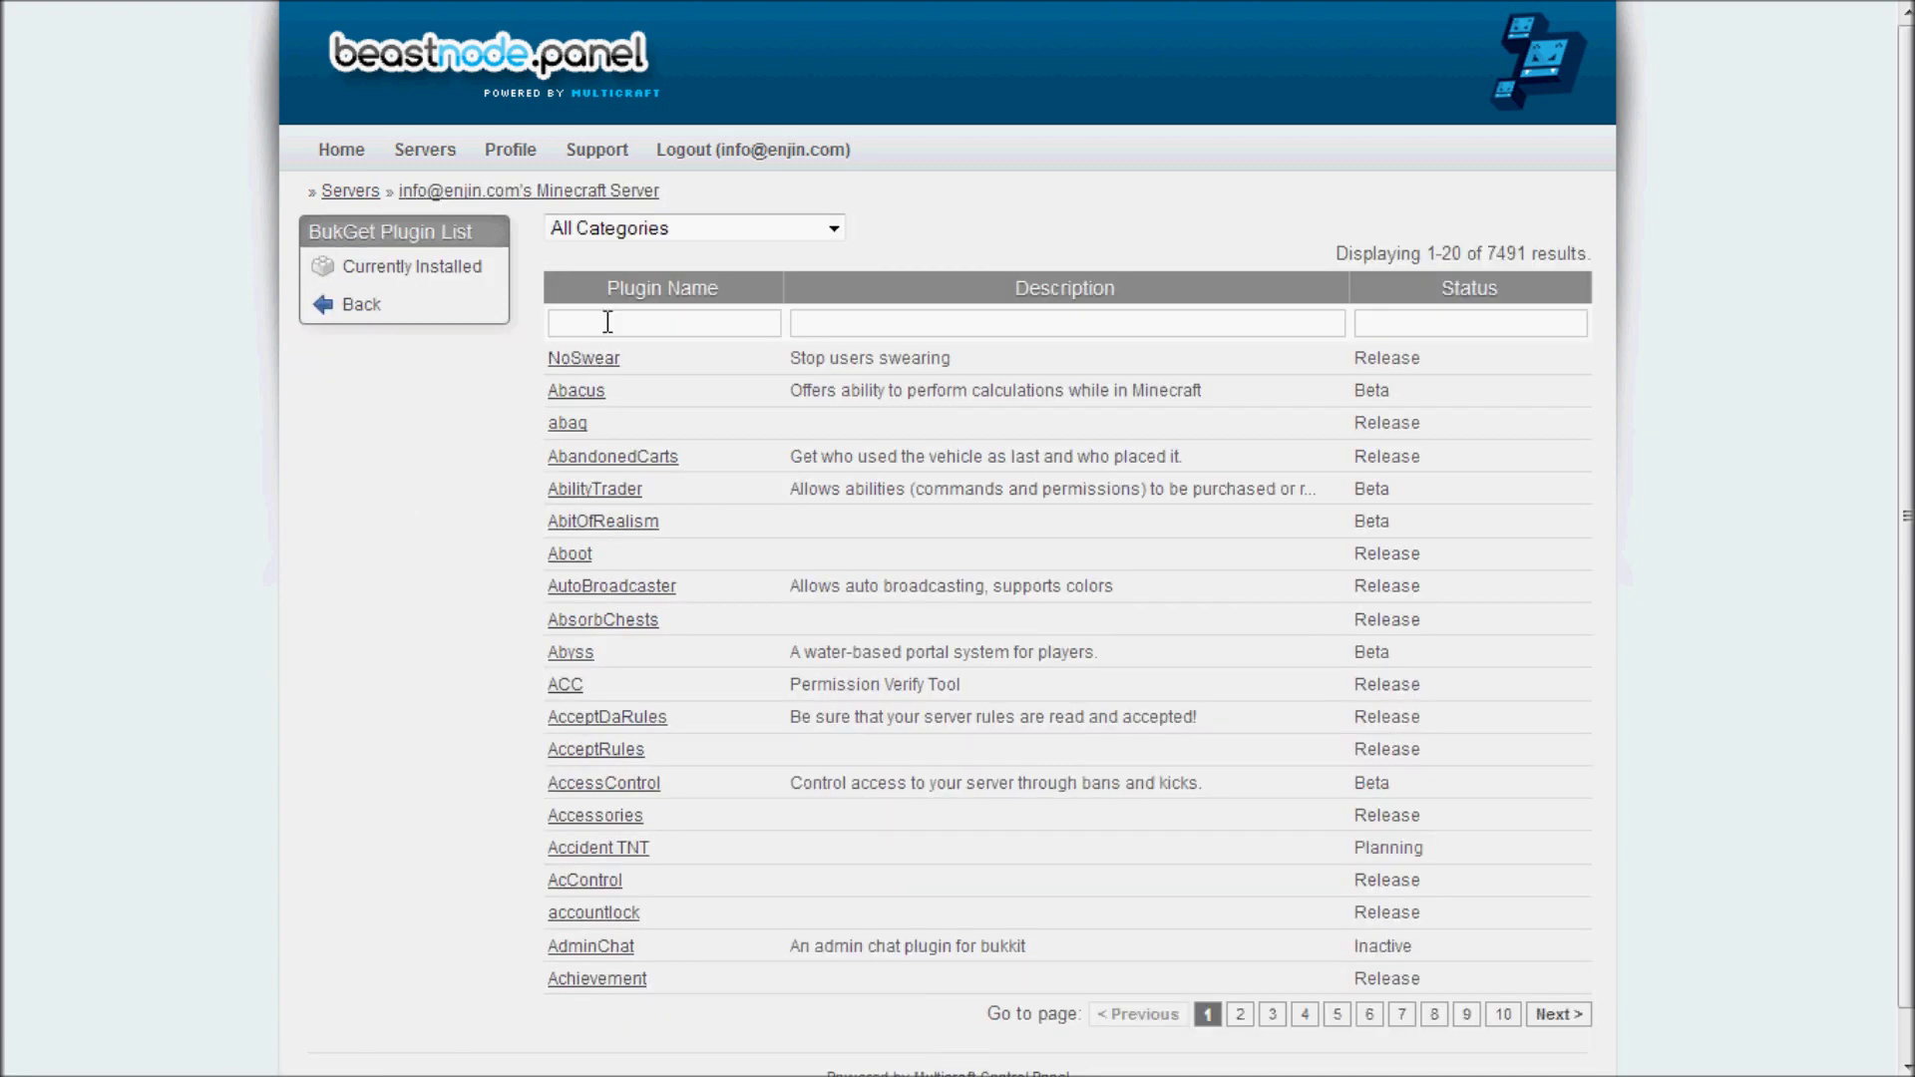
left_click(469, 267)
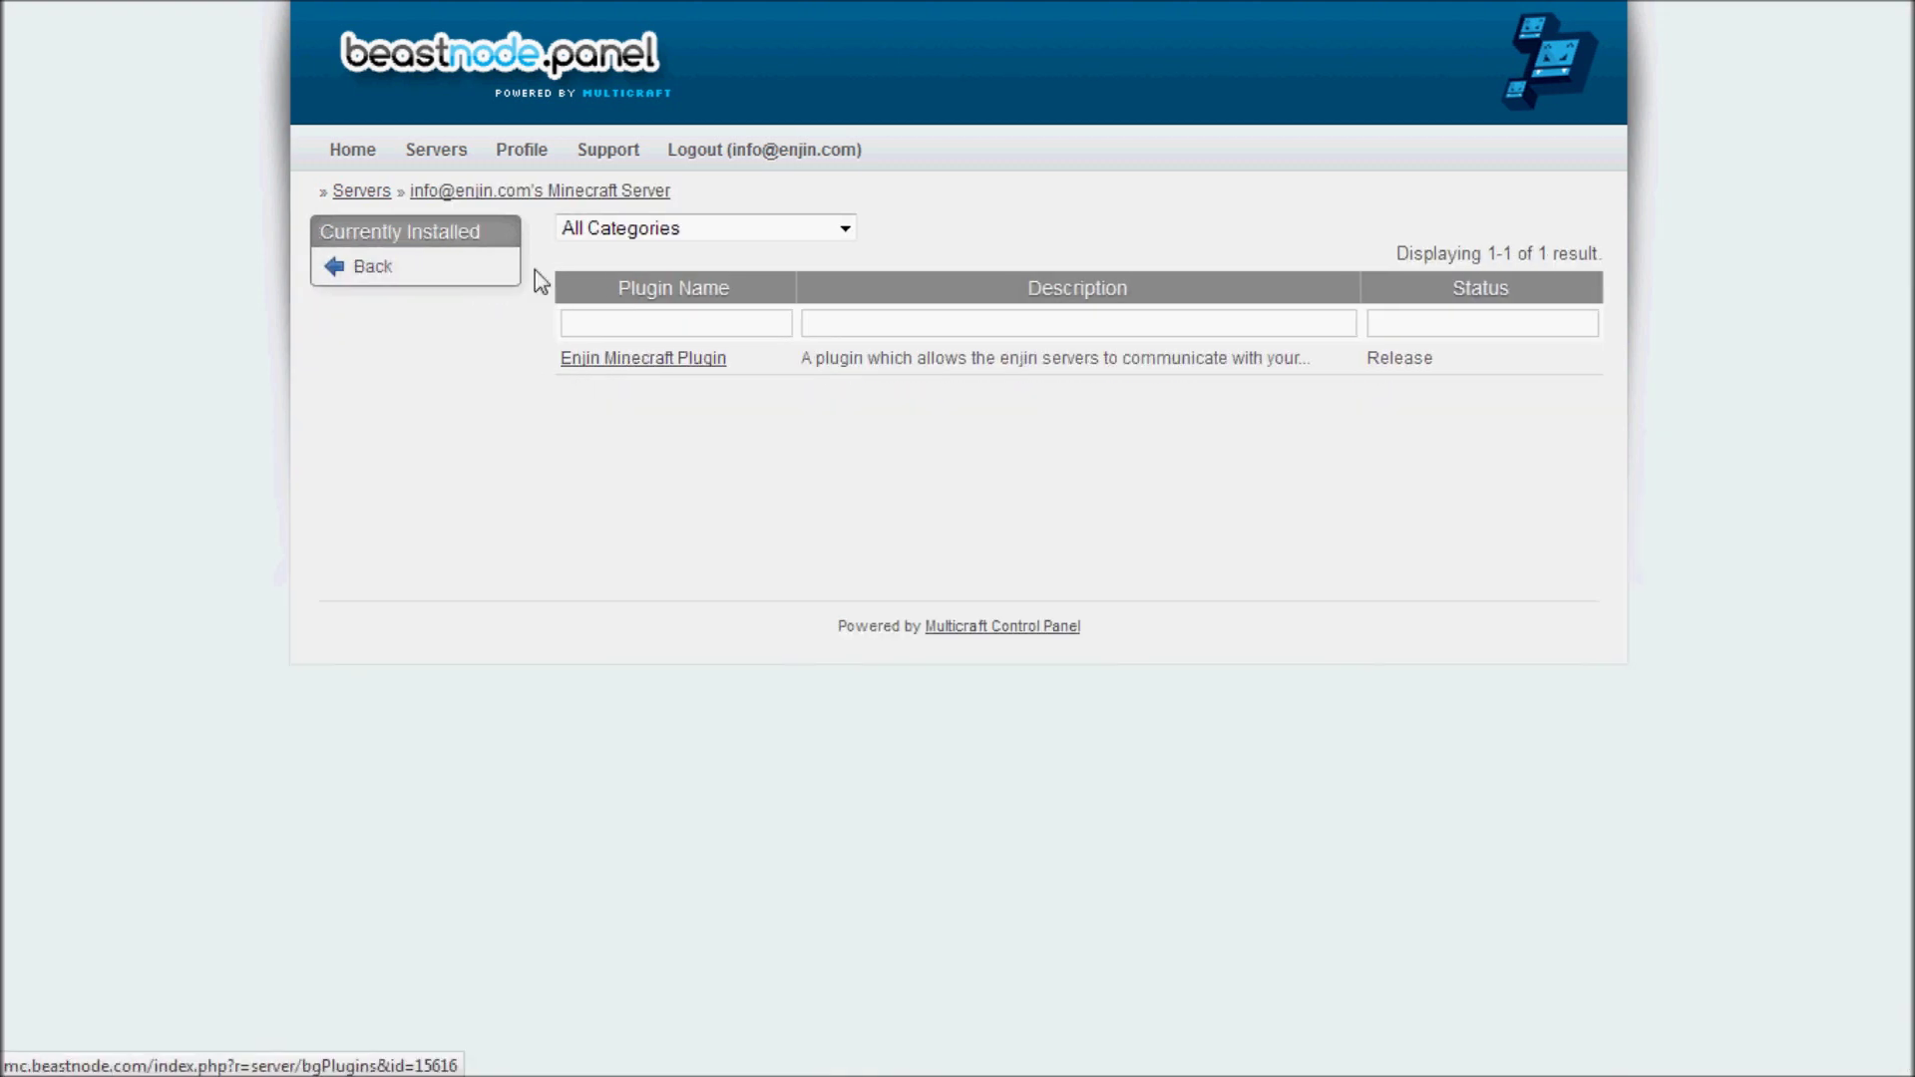
Start the Minecraft server from its overview and return to Enjin's plugin setup page.
left_click(536, 14)
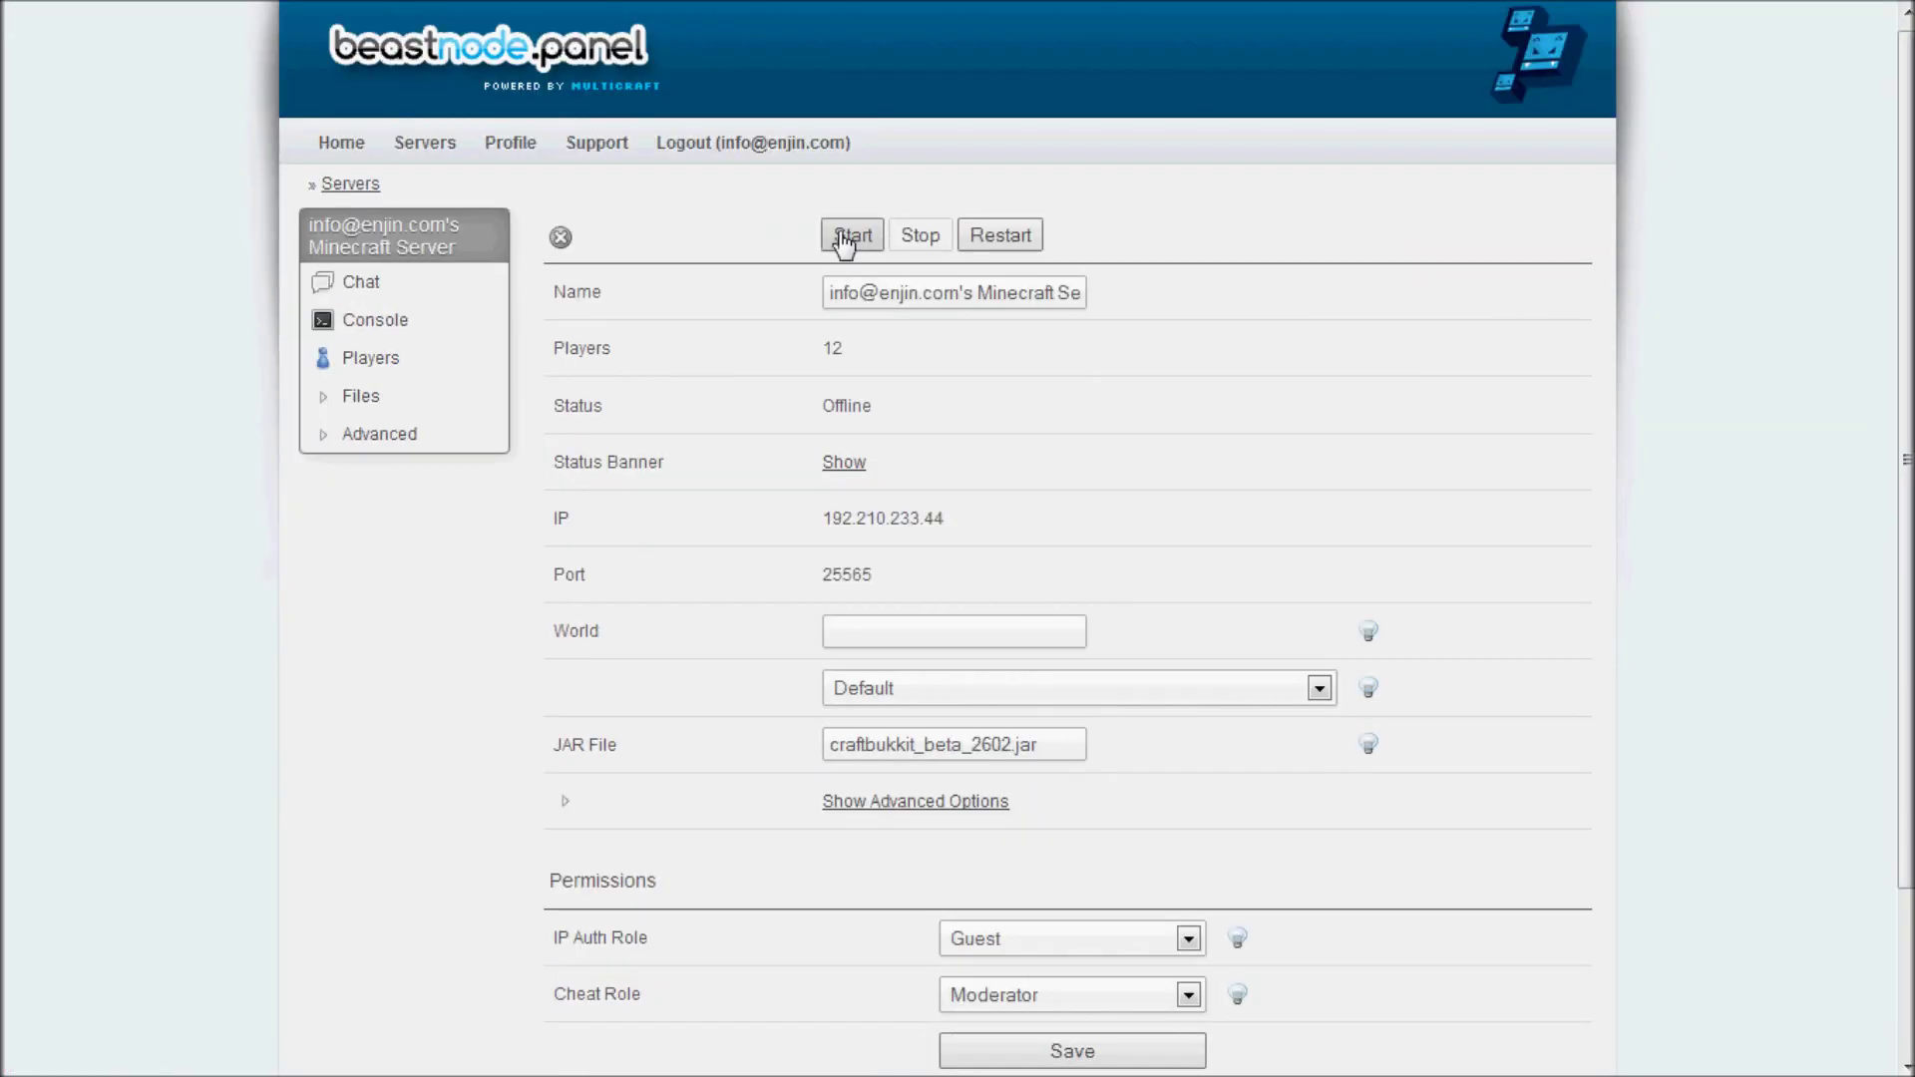
left_click(846, 239)
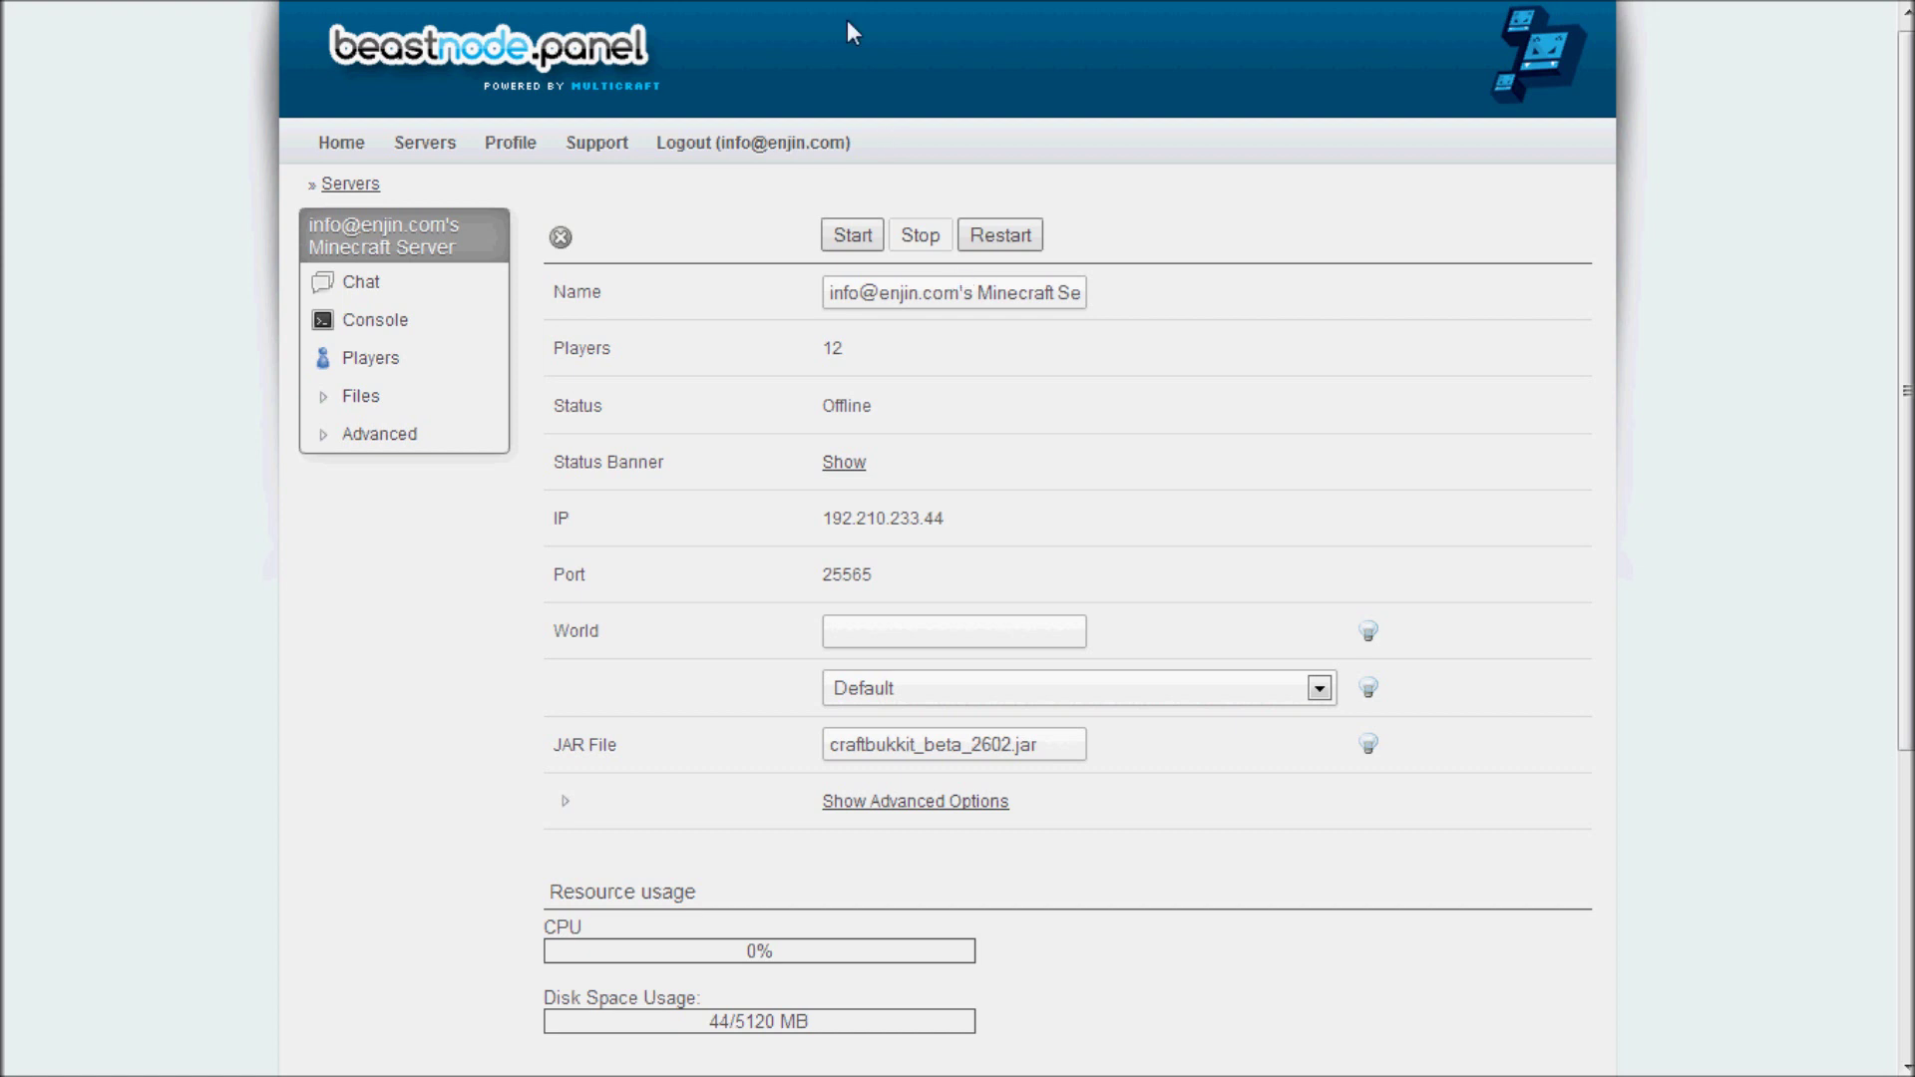
left_click(1107, 14)
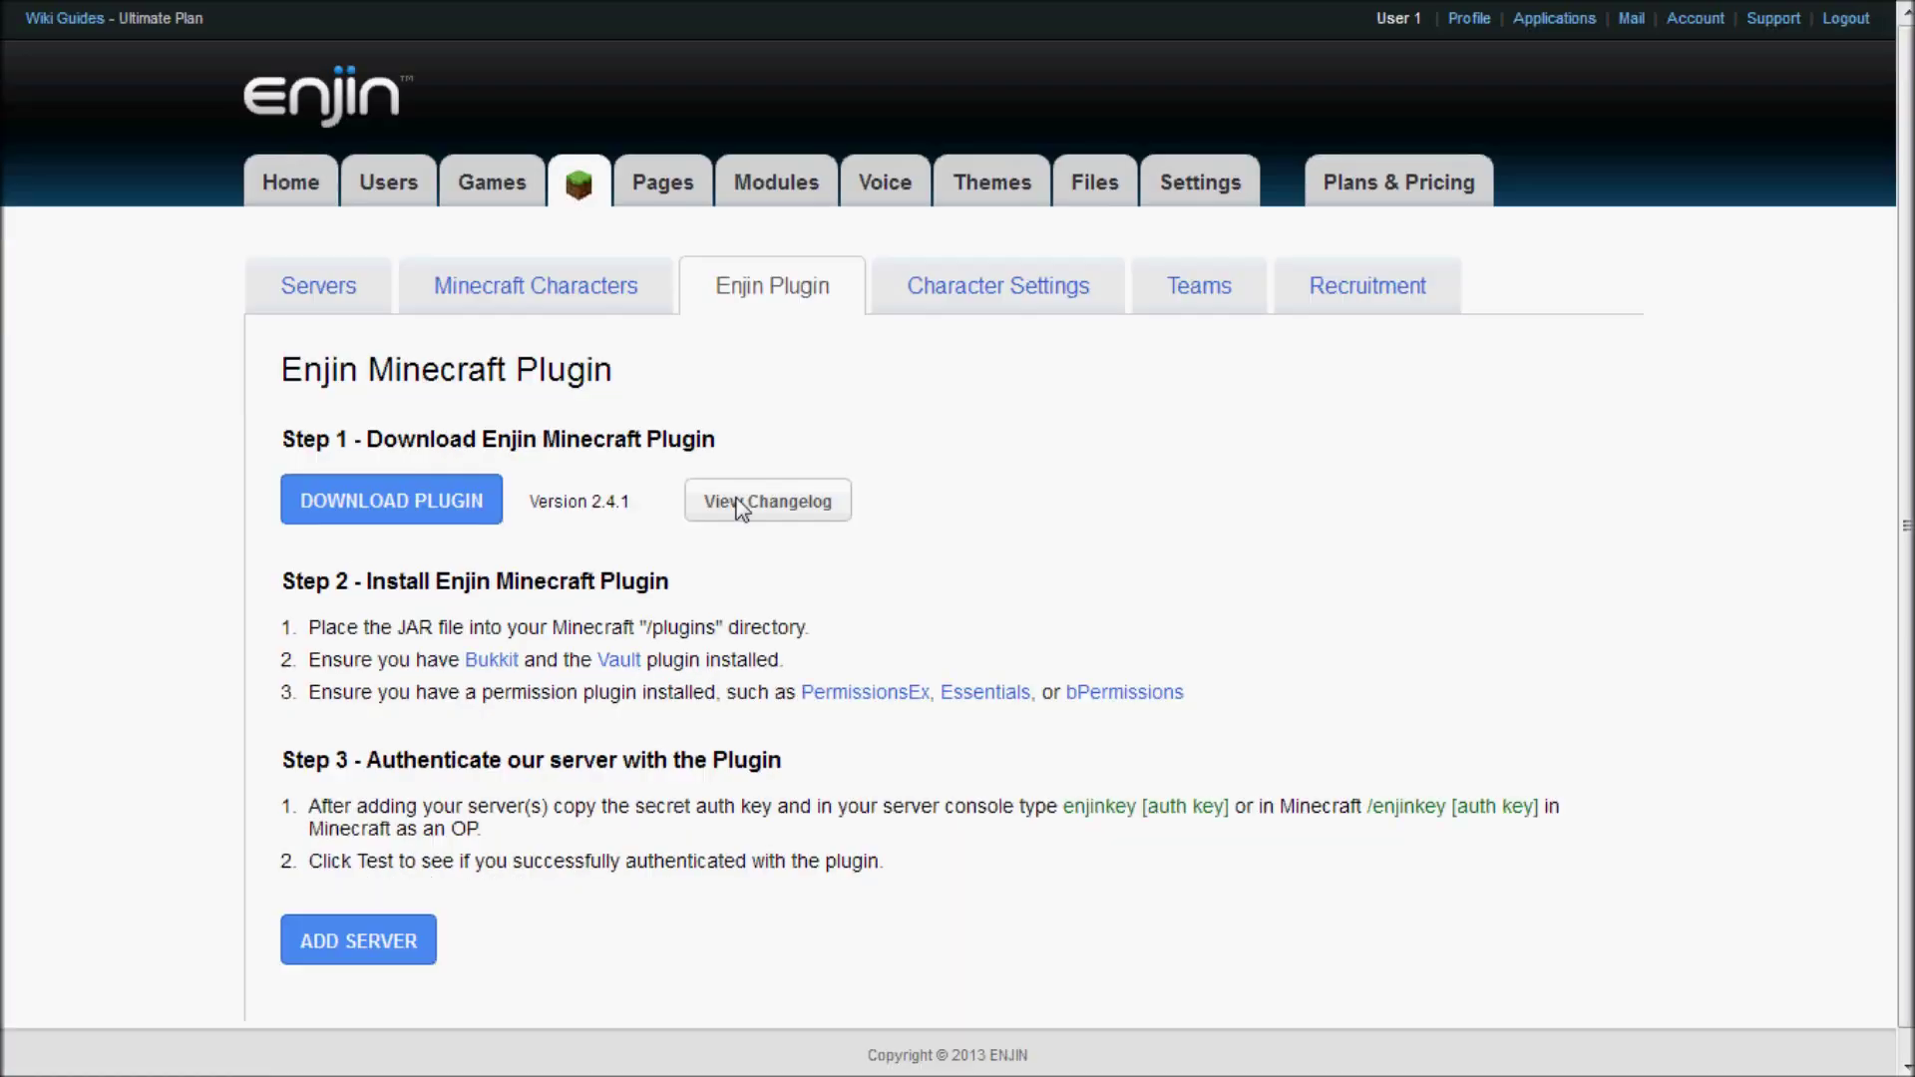
Add the server at 192.210.233.44 named 'Server', tagged Survival, to get its enjinkey.
left_click(376, 958)
left_click(427, 224)
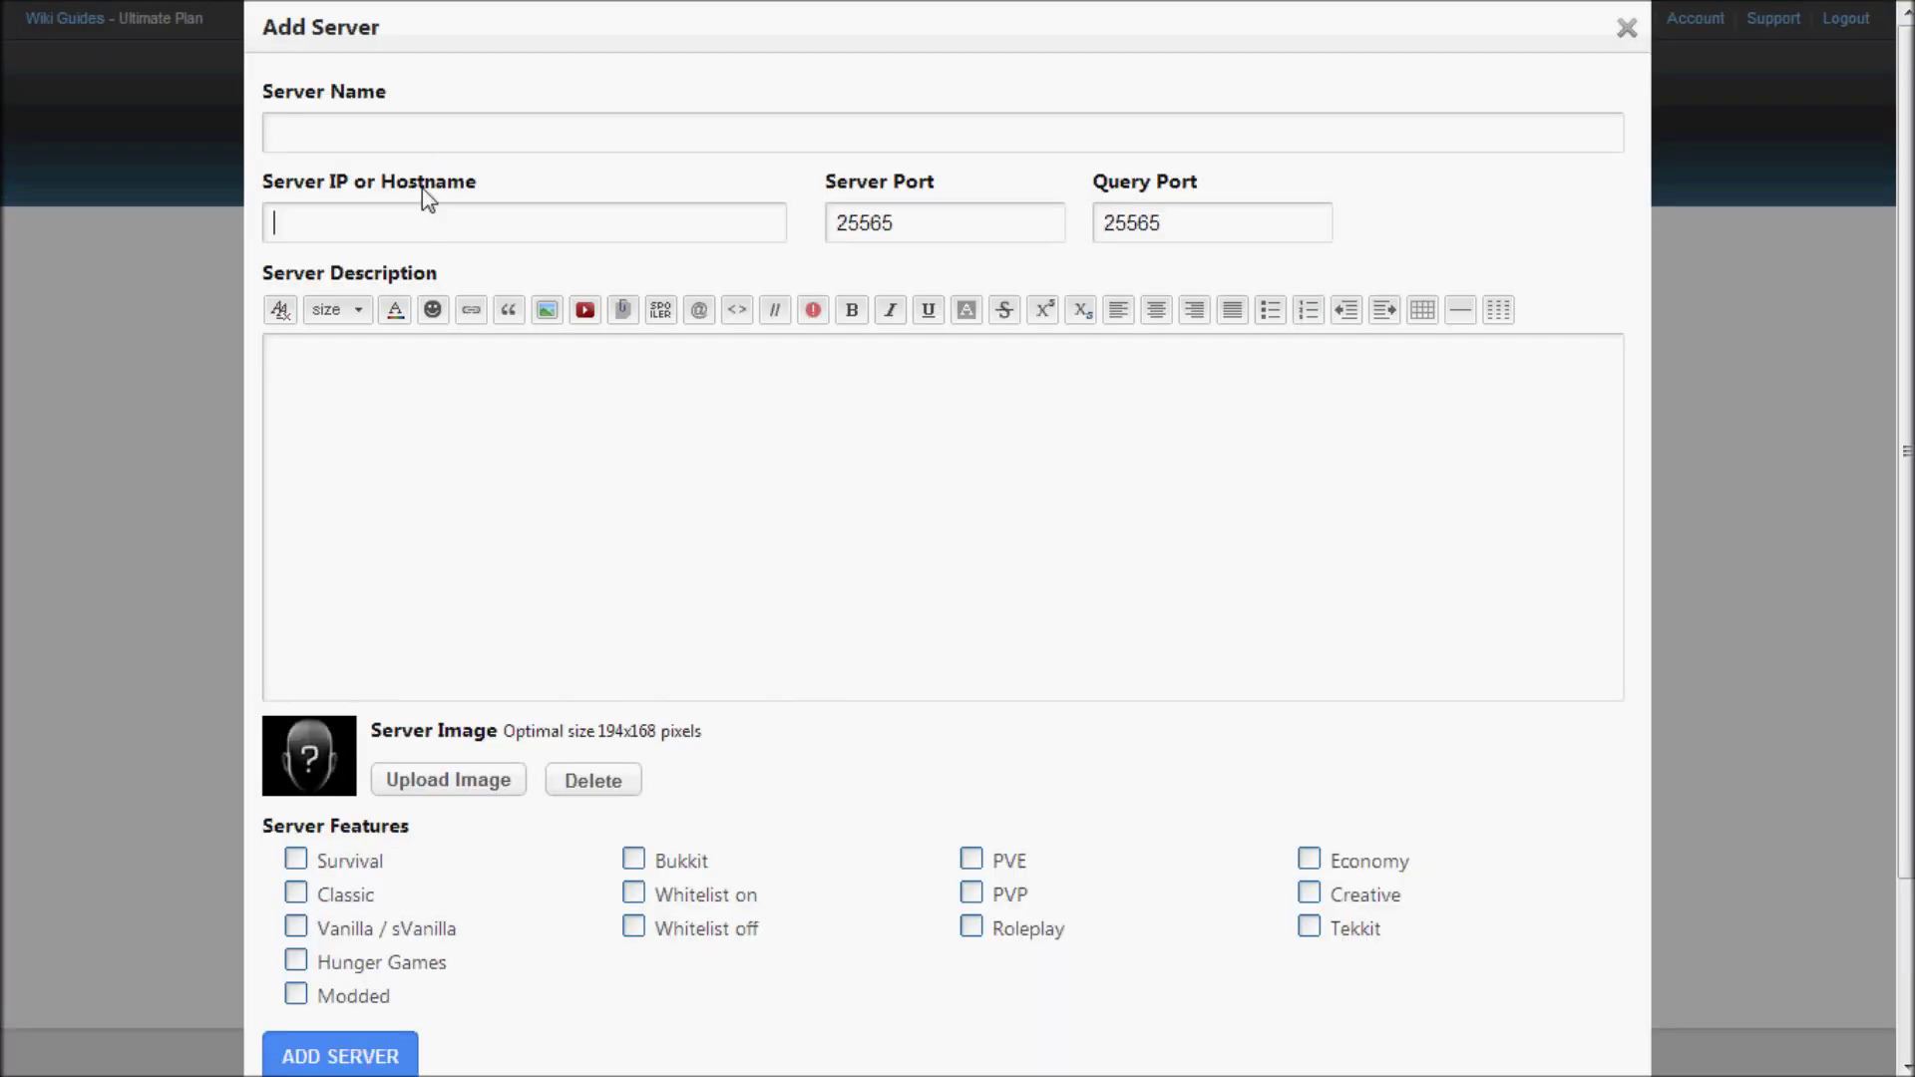
type("192.210.233.44")
left_click(549, 114)
type("Server")
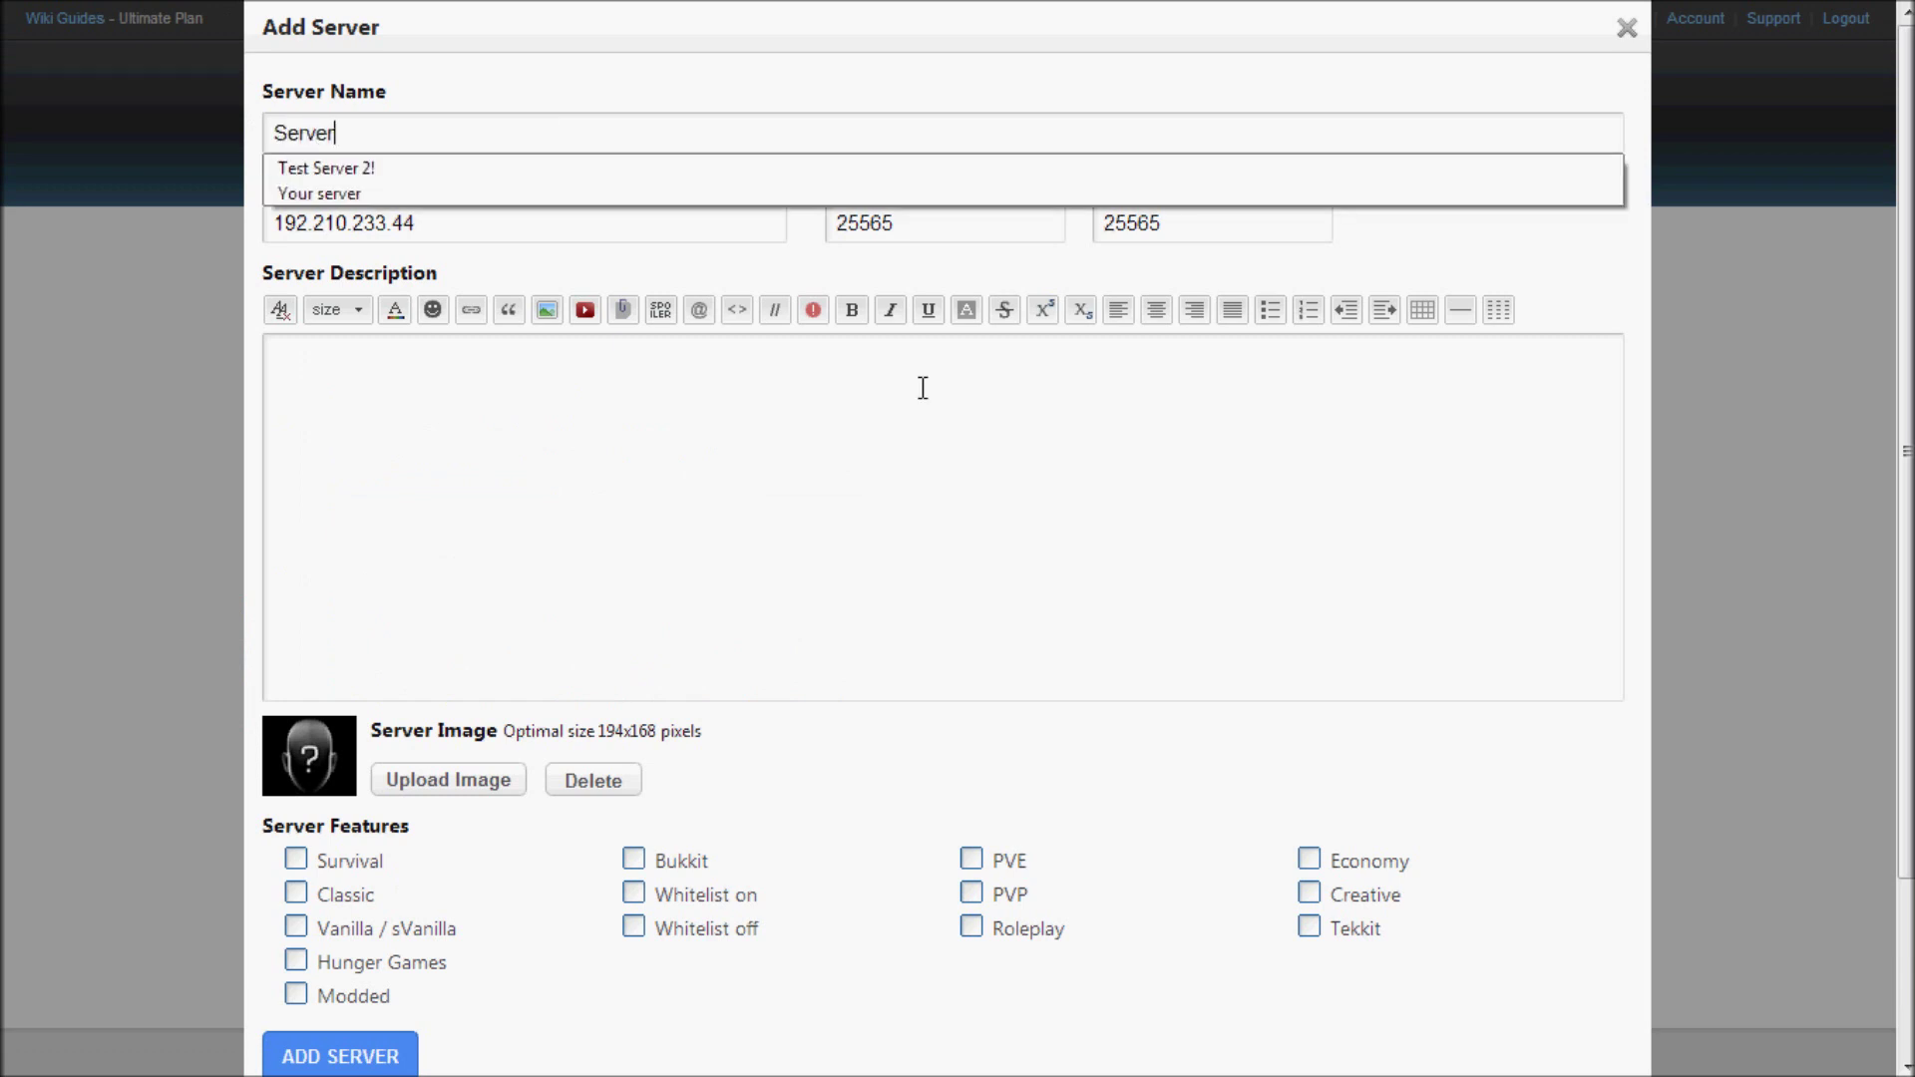
left_click(918, 388)
type("I")
scroll(882, 435, "down", 2)
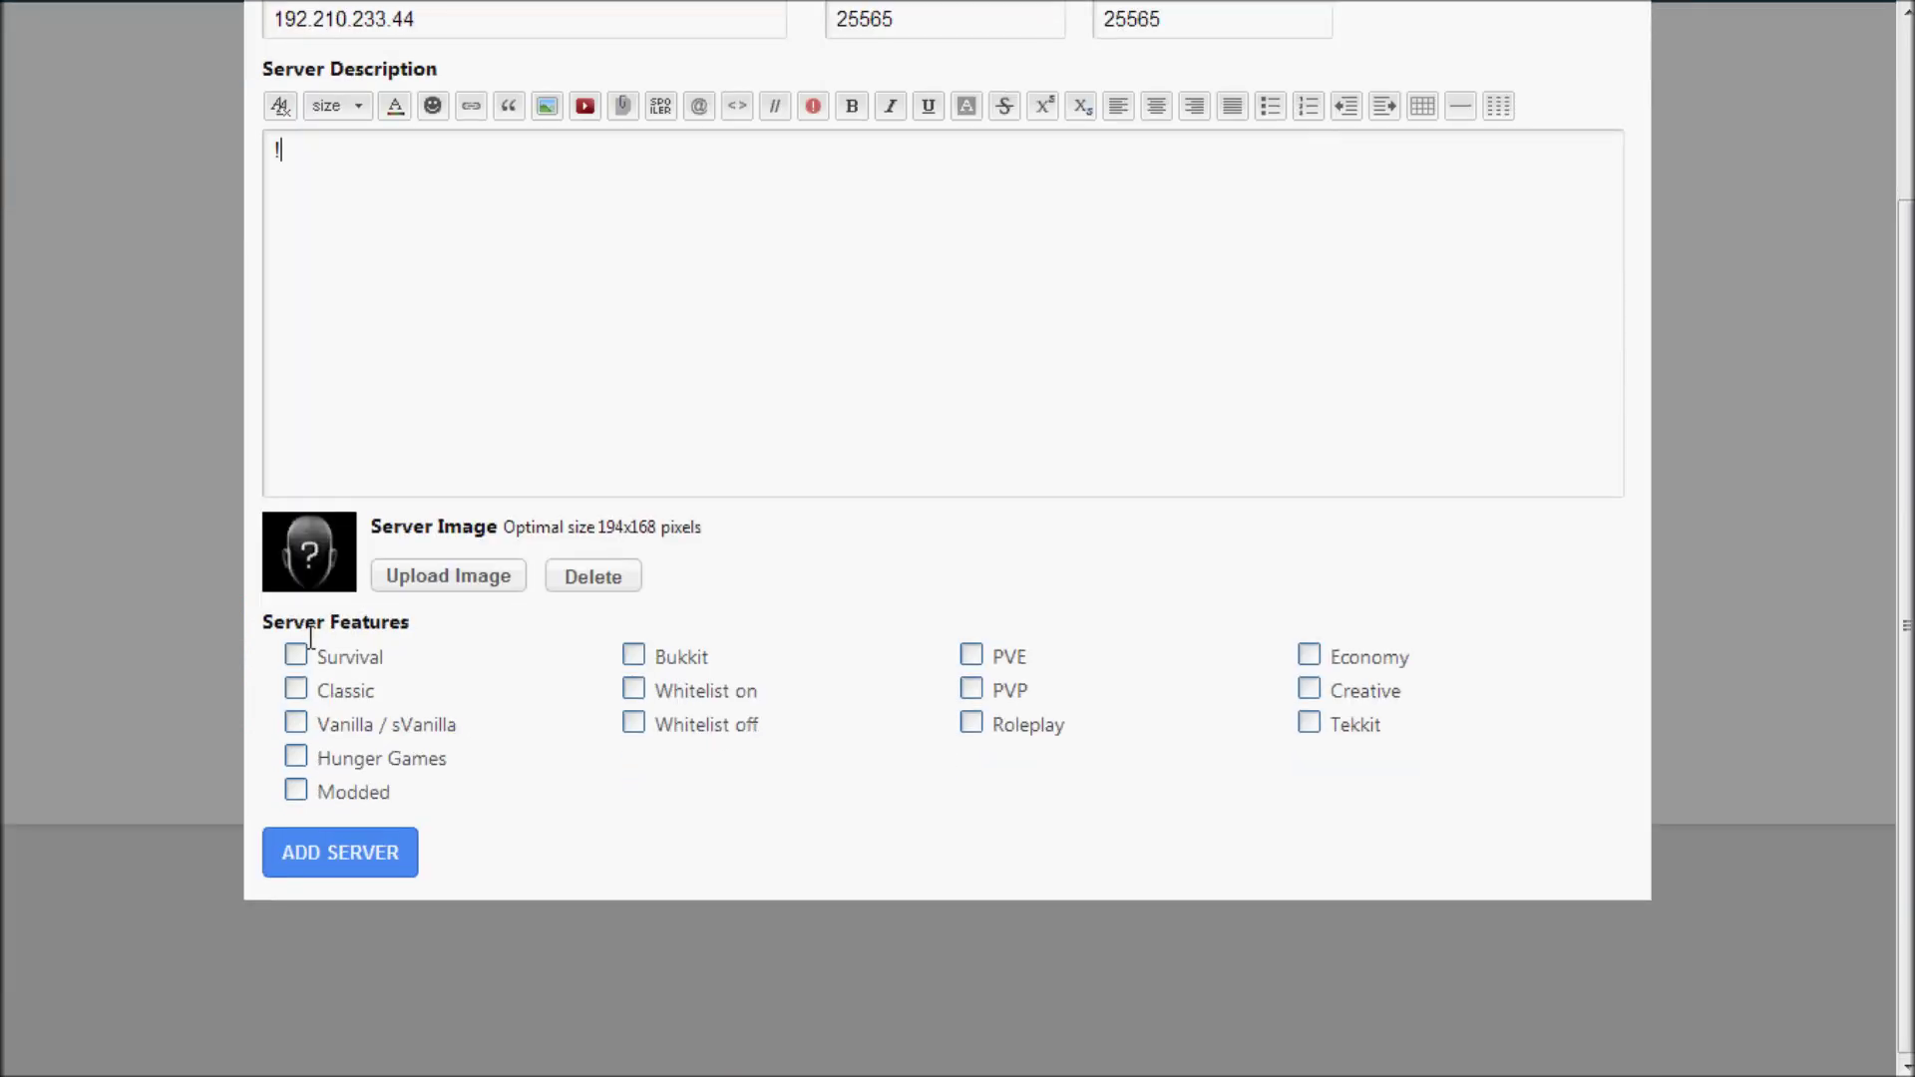
left_click(296, 655)
left_click(364, 852)
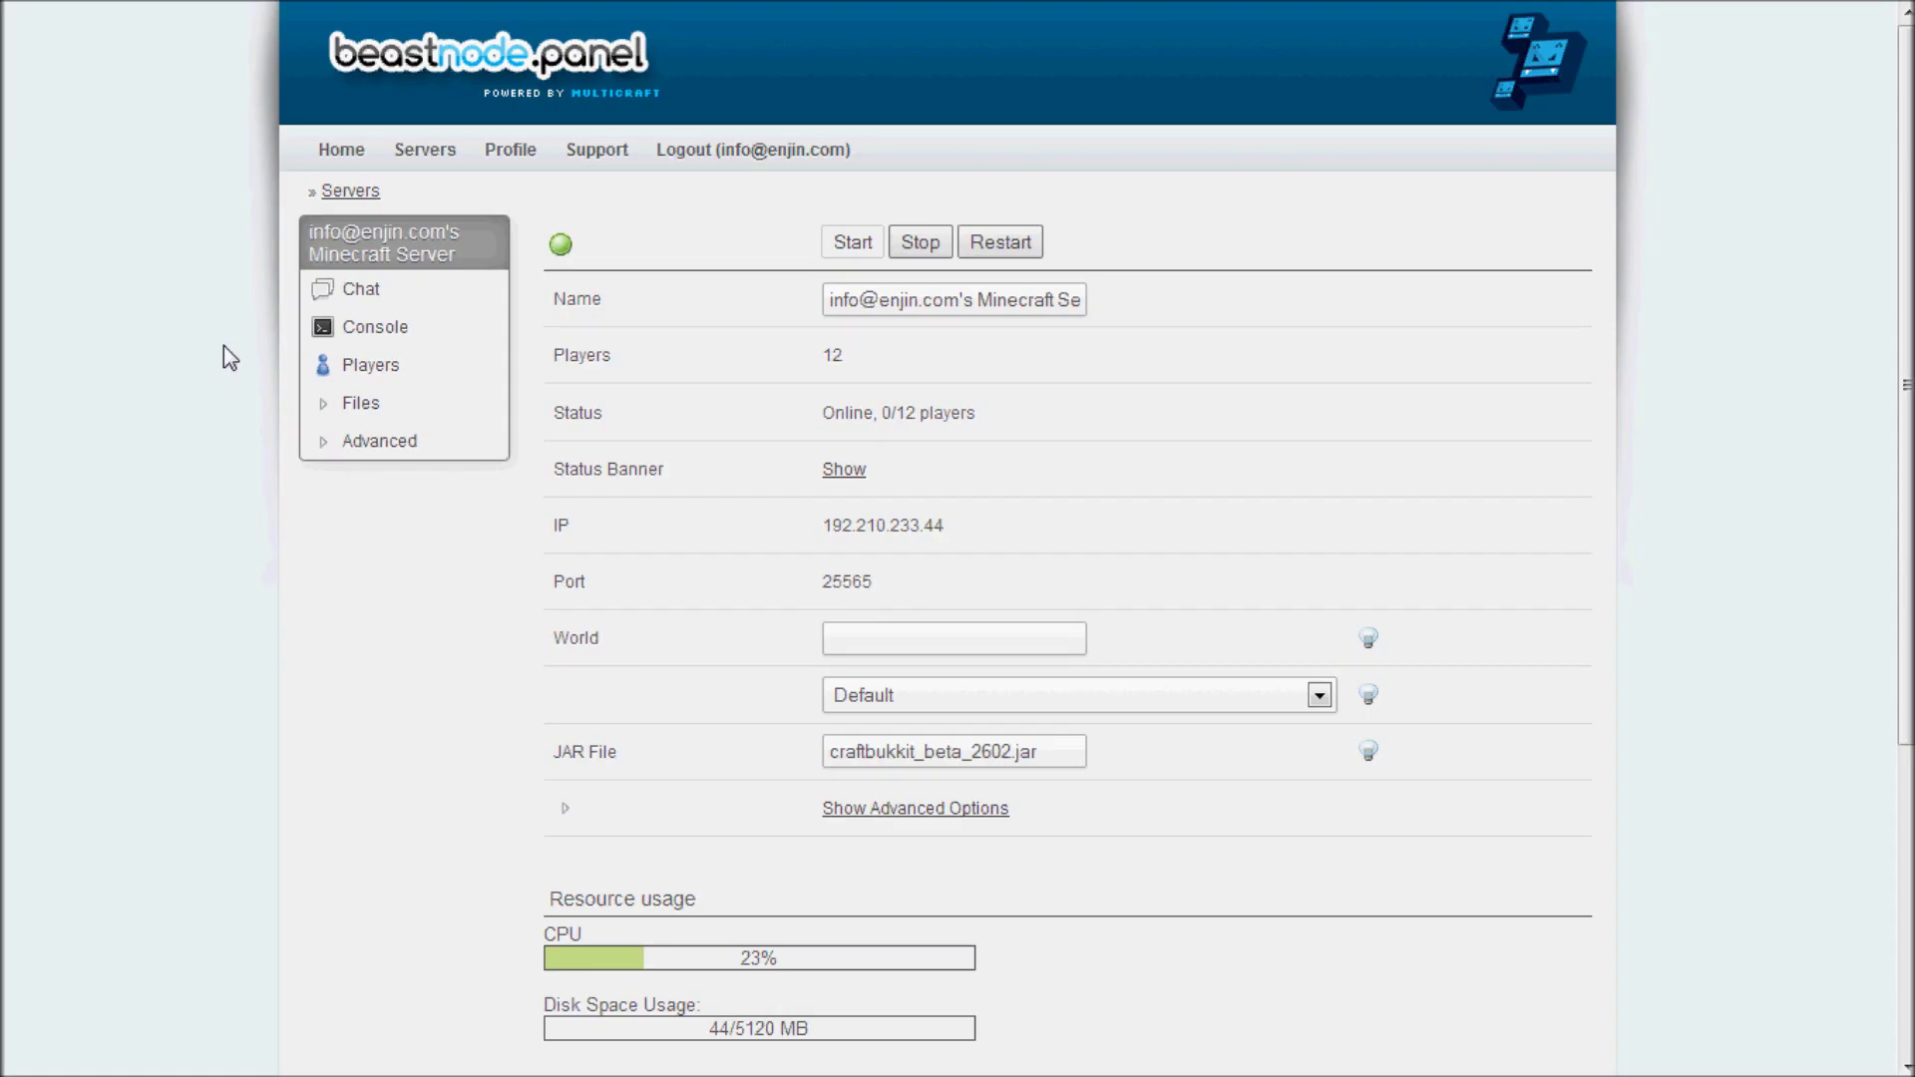
Send the 'enjin key' command with the site's auth key in the Multicraft console.
left_click(369, 336)
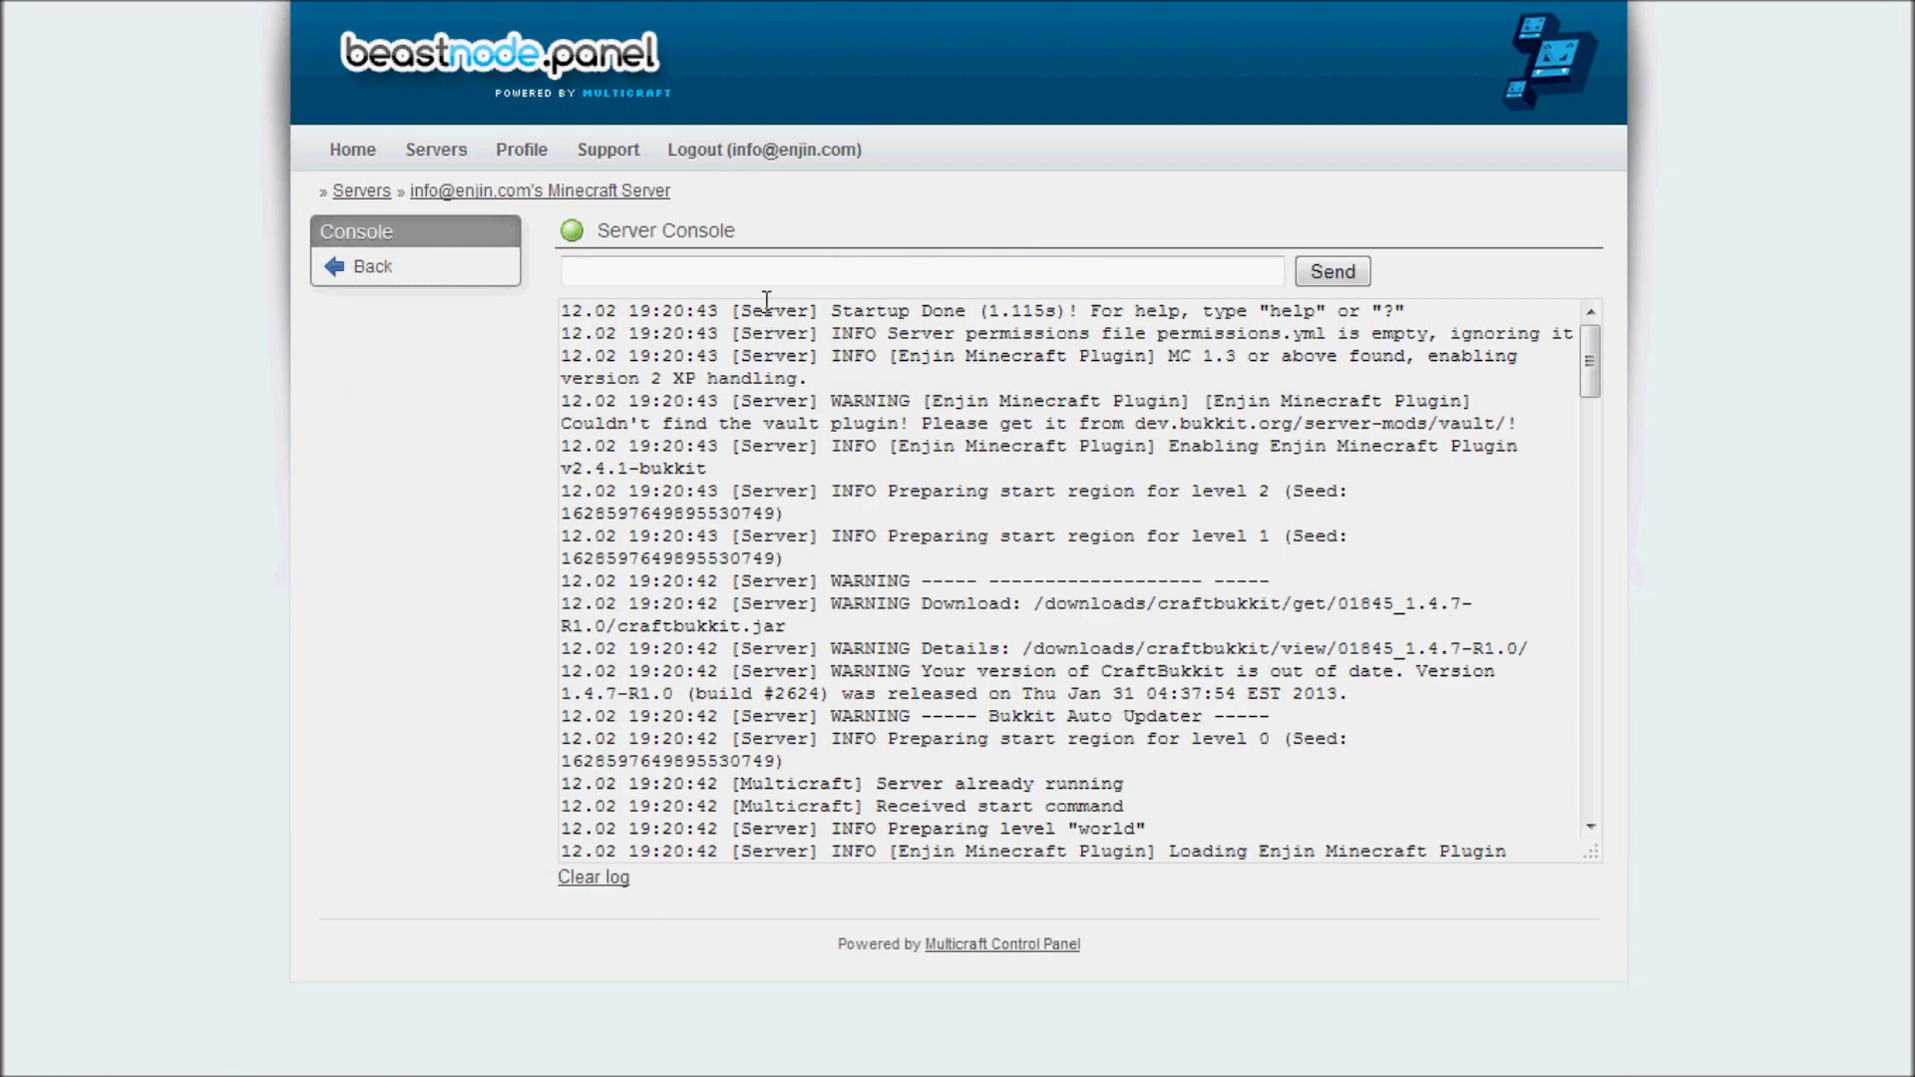
type("enjin key")
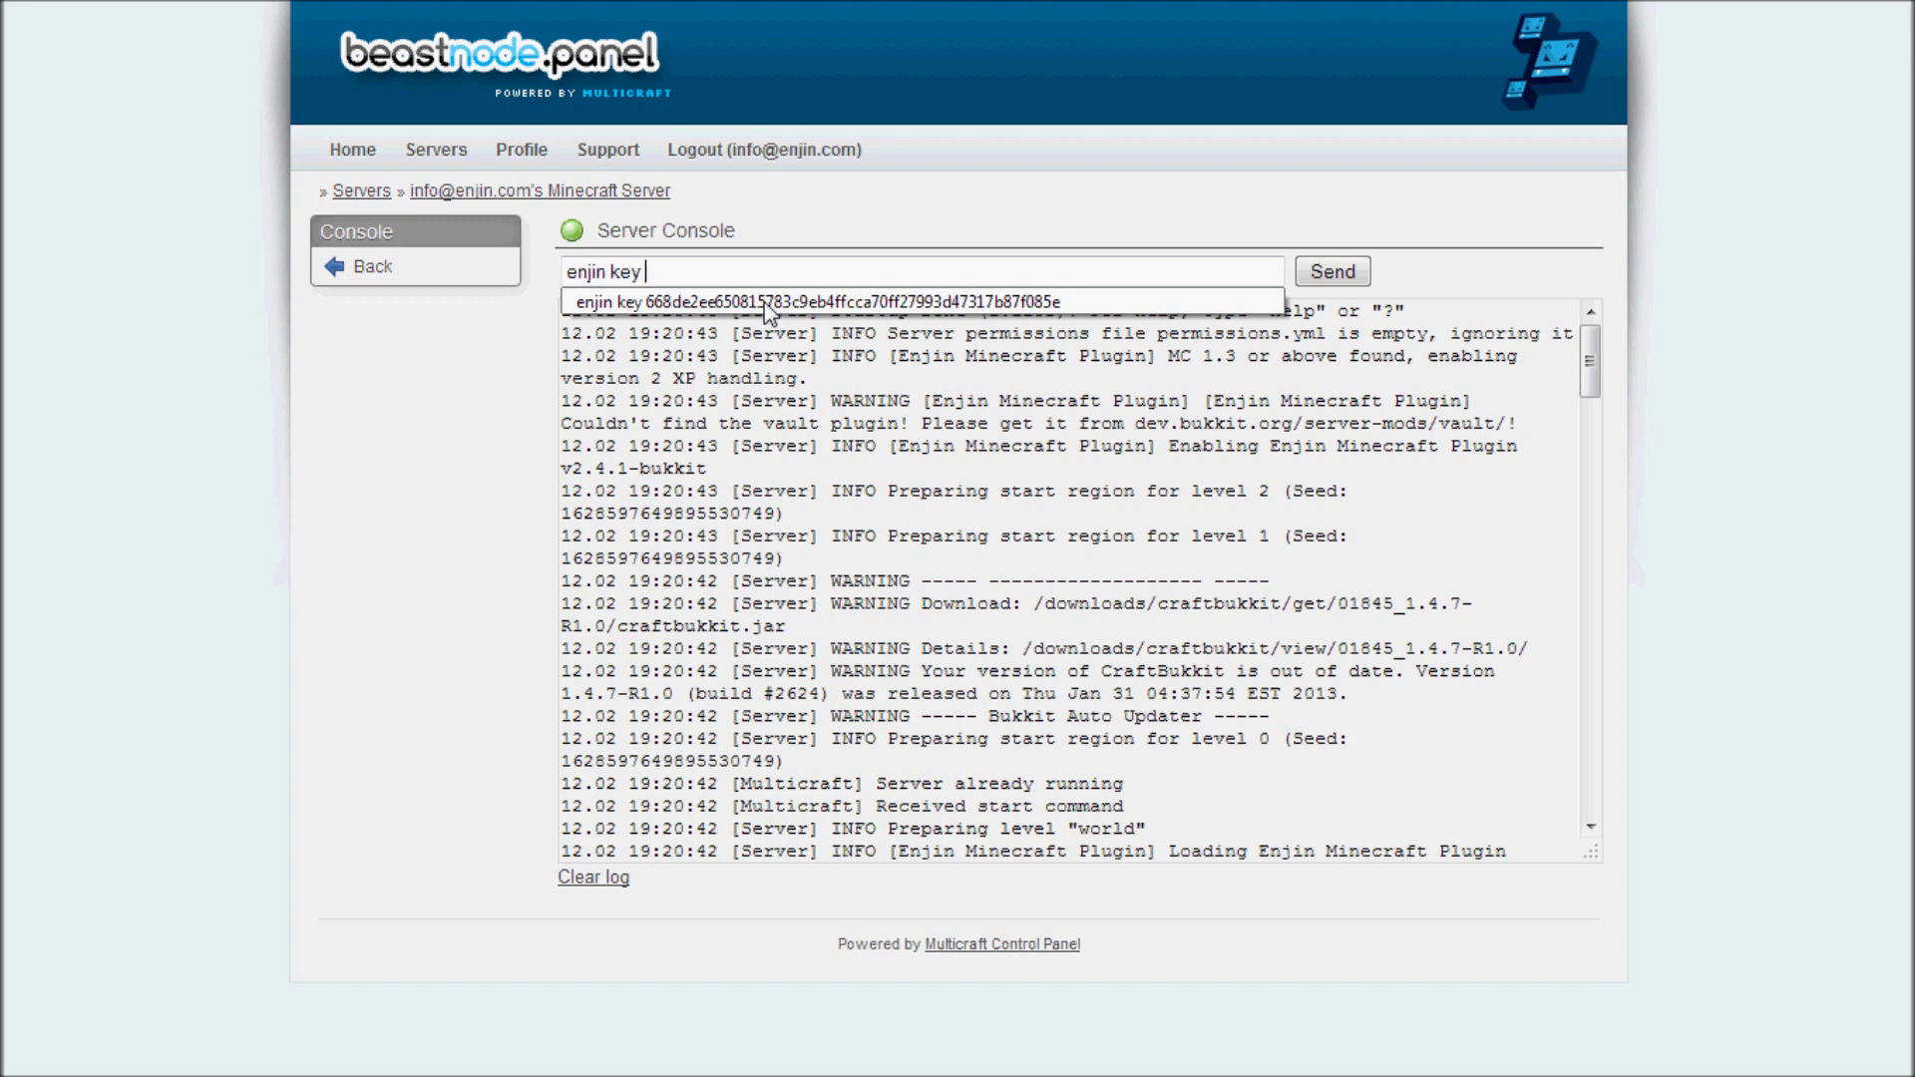
left_click(768, 301)
key("Return")
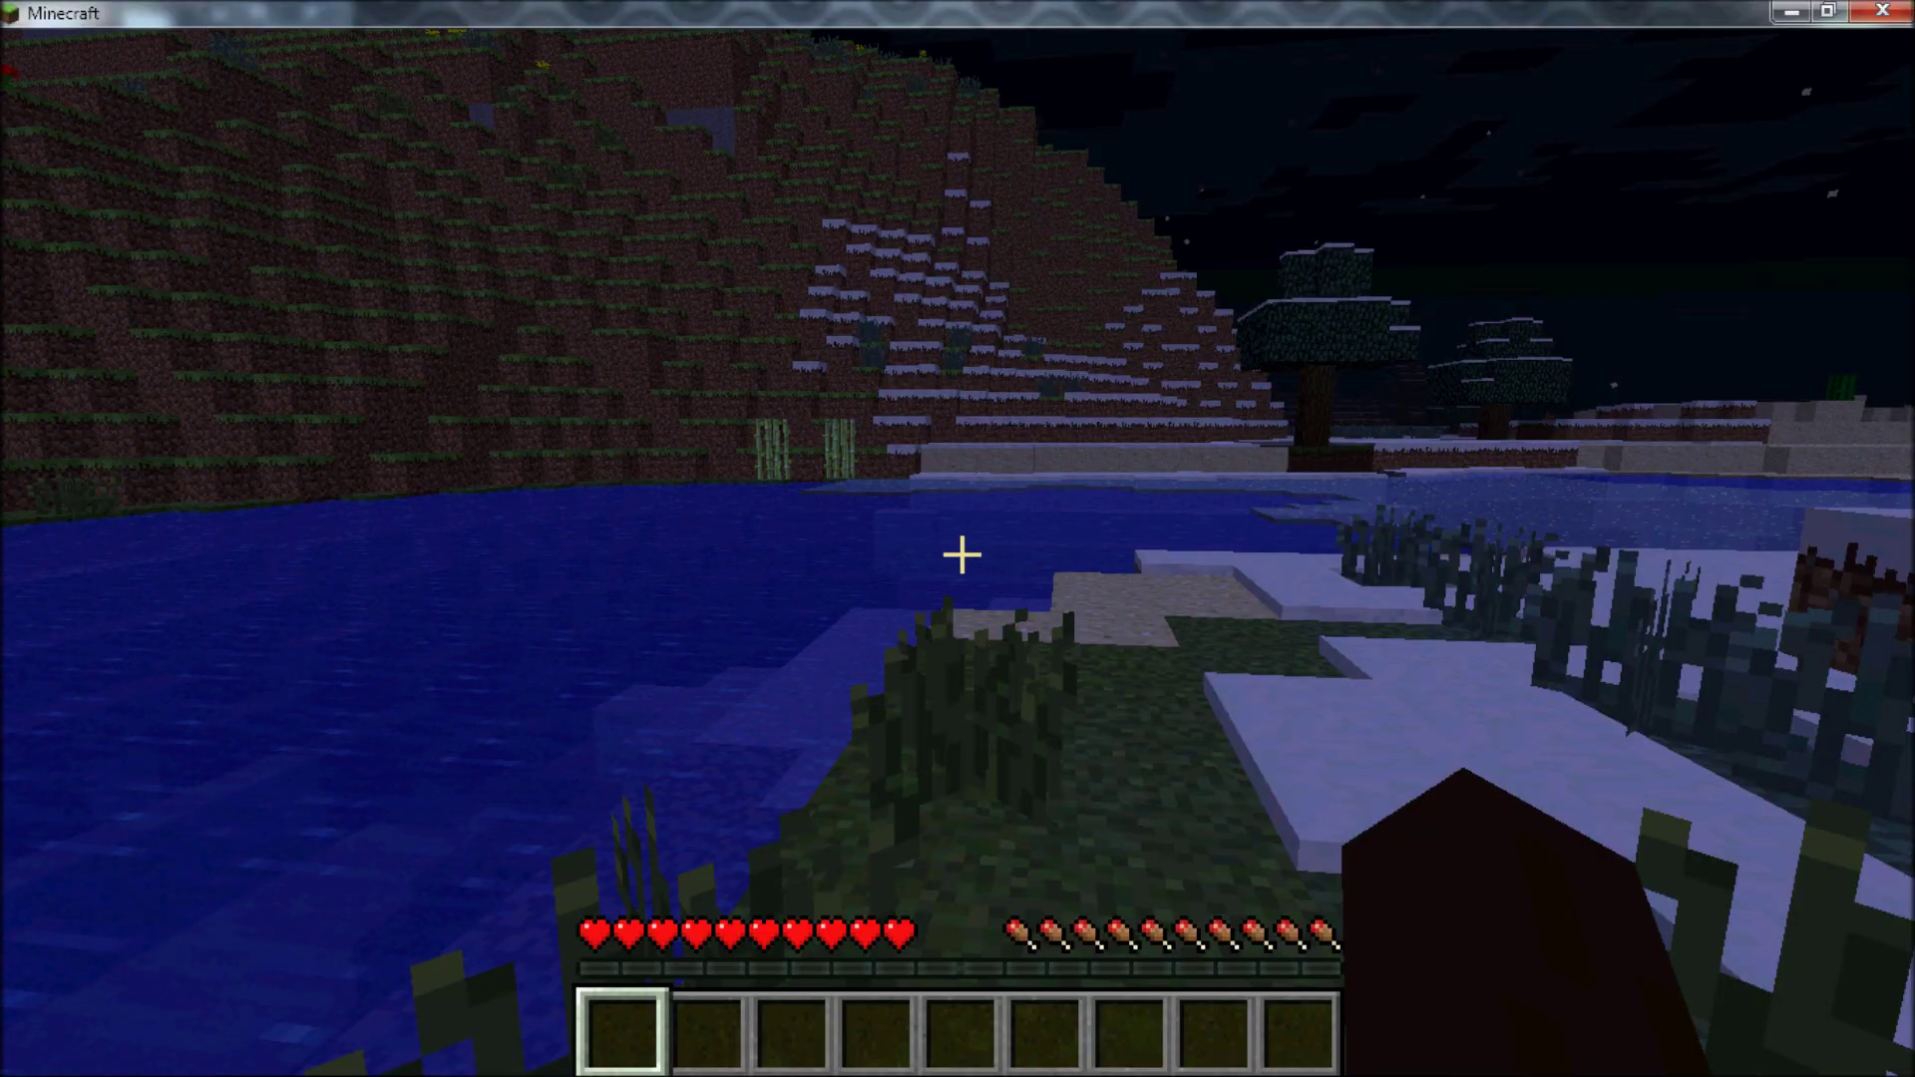
Switch to third-person view and run /enjin push in chat to queue players for syncing.
key("F5")
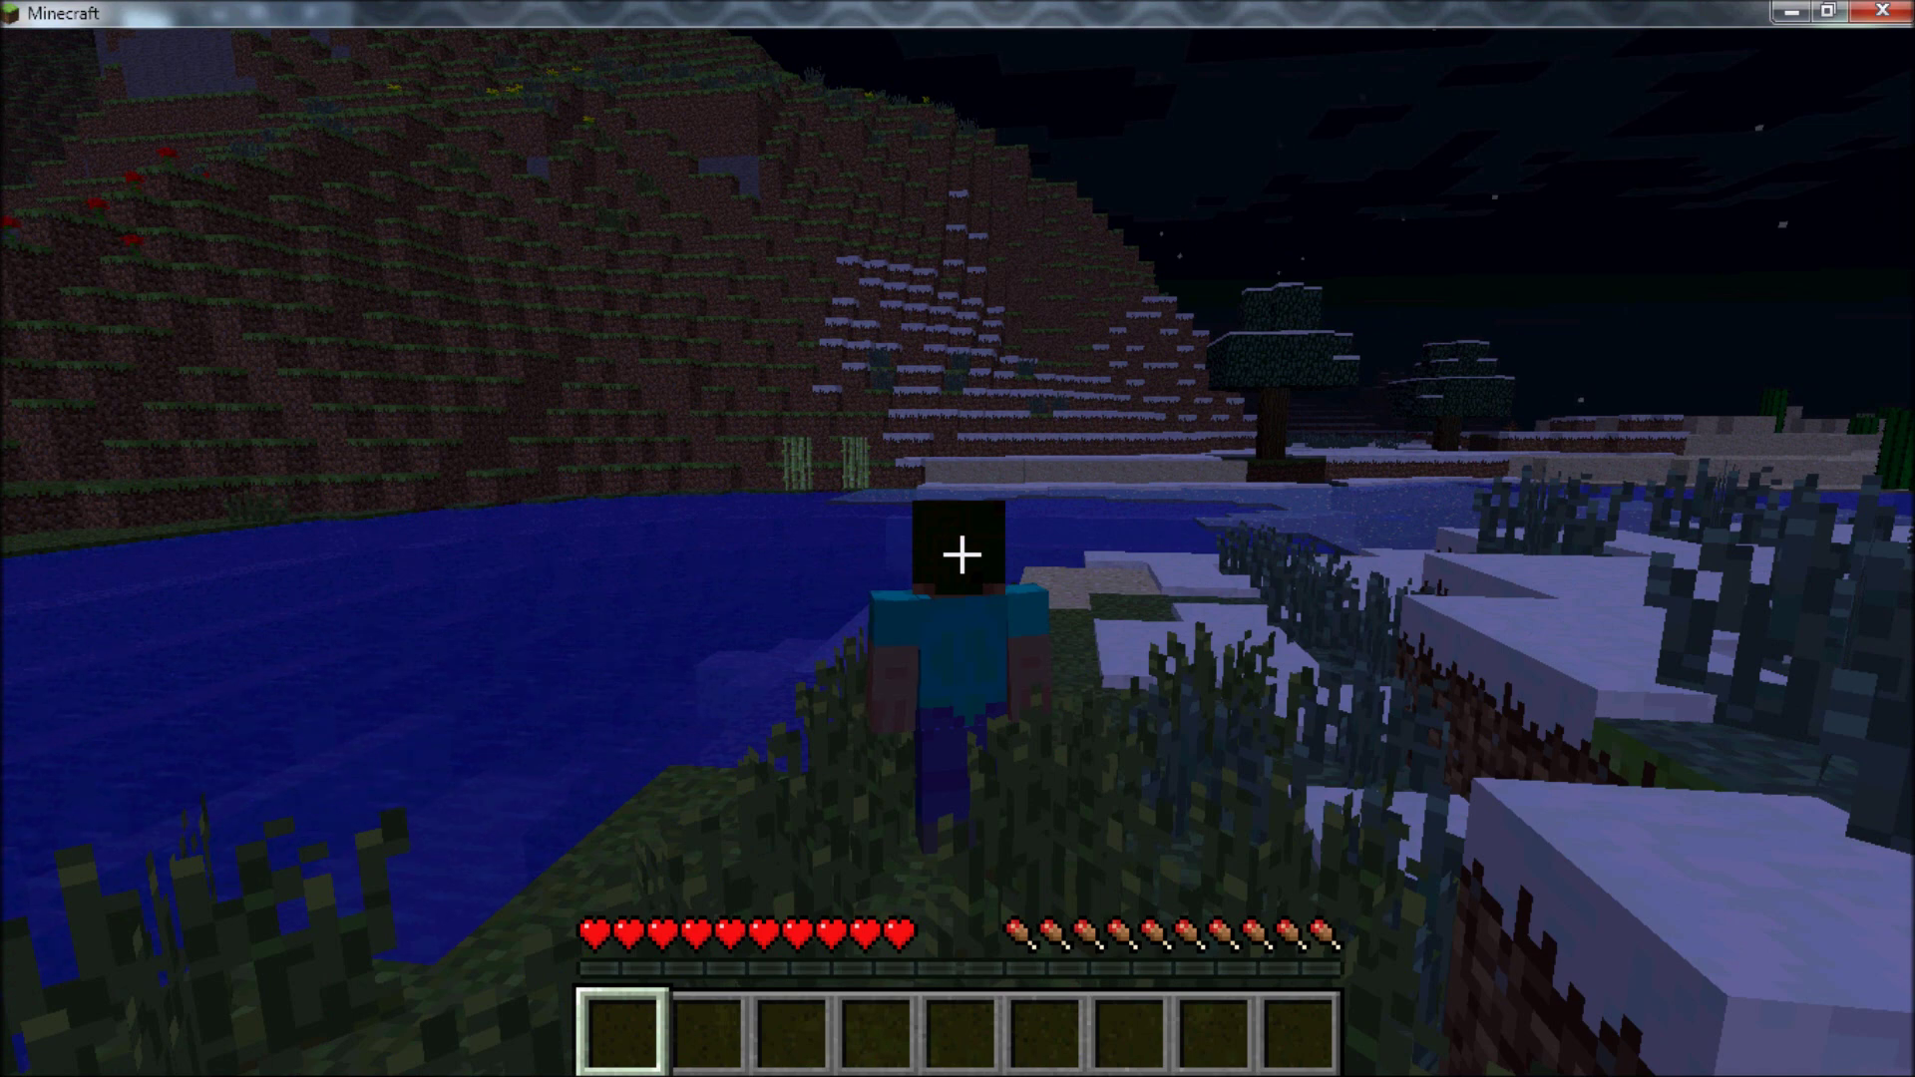
key("t")
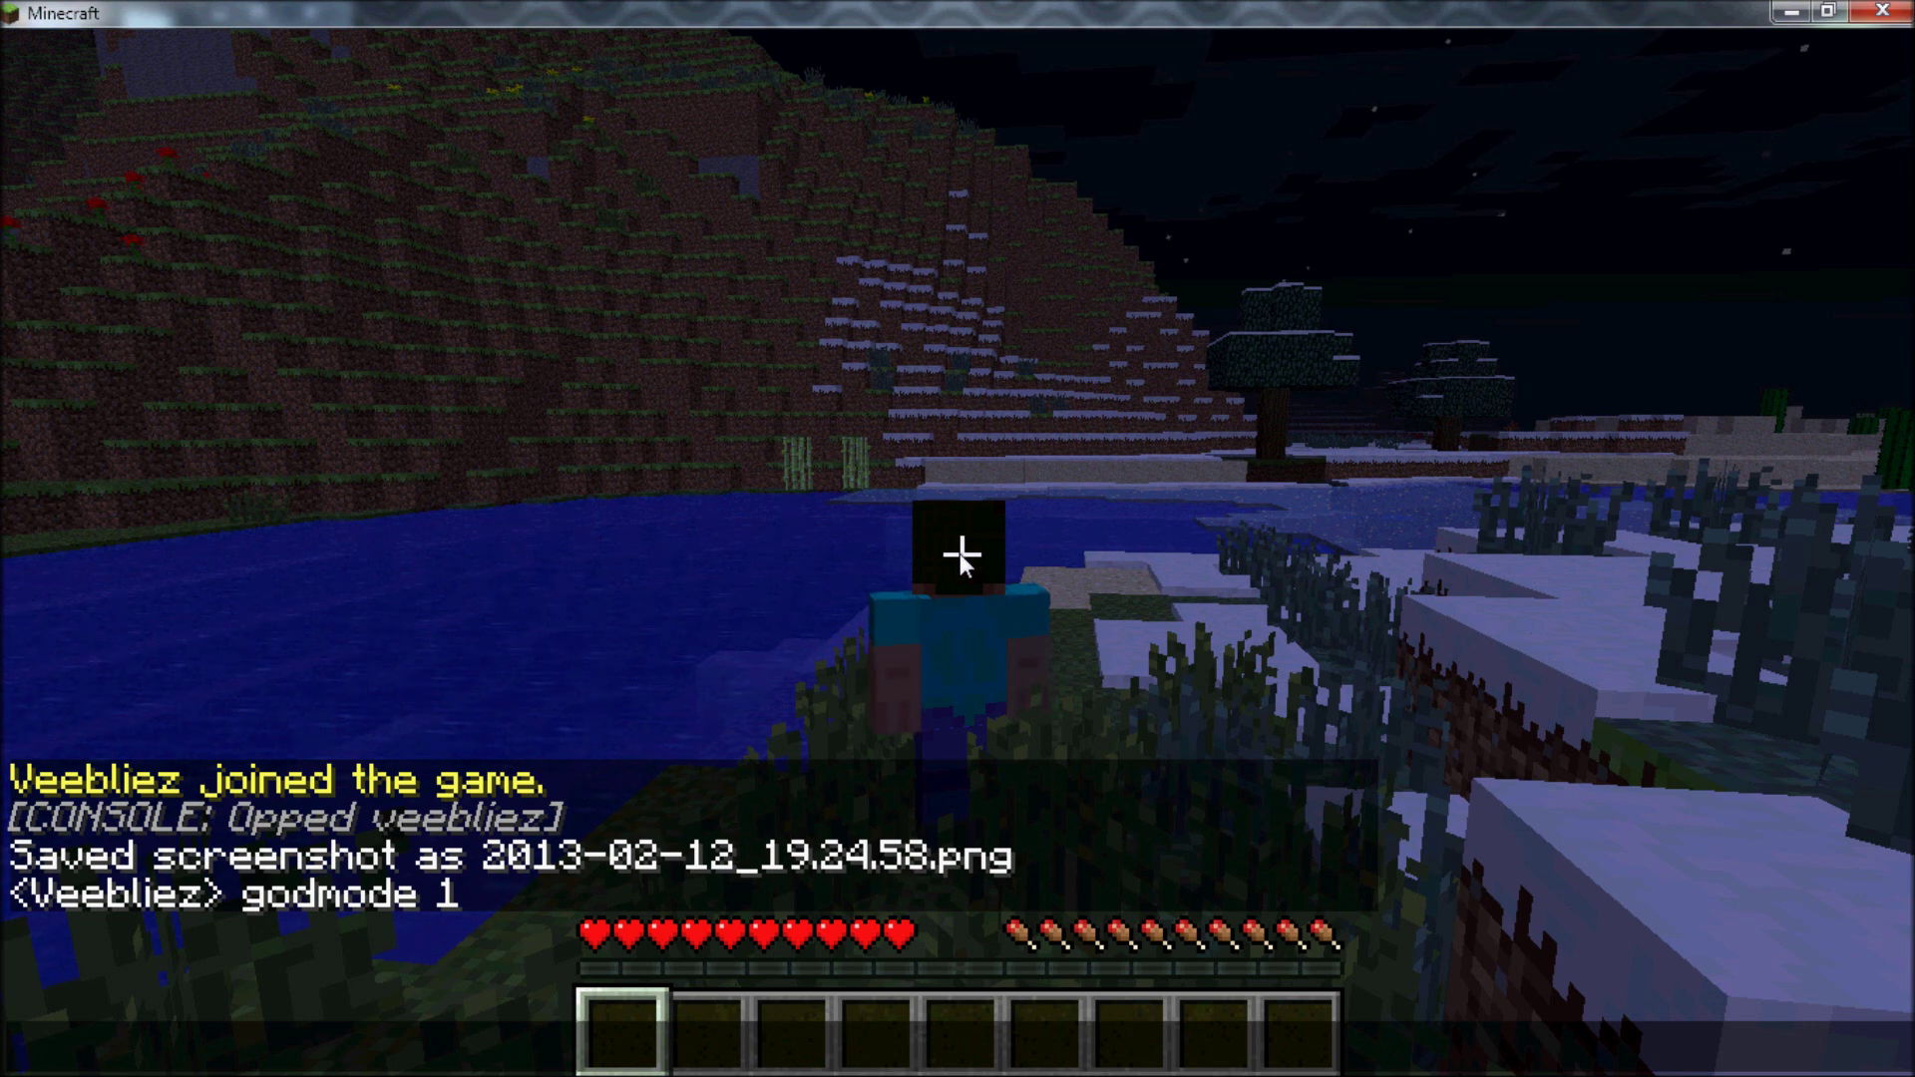
type("/enjin ")
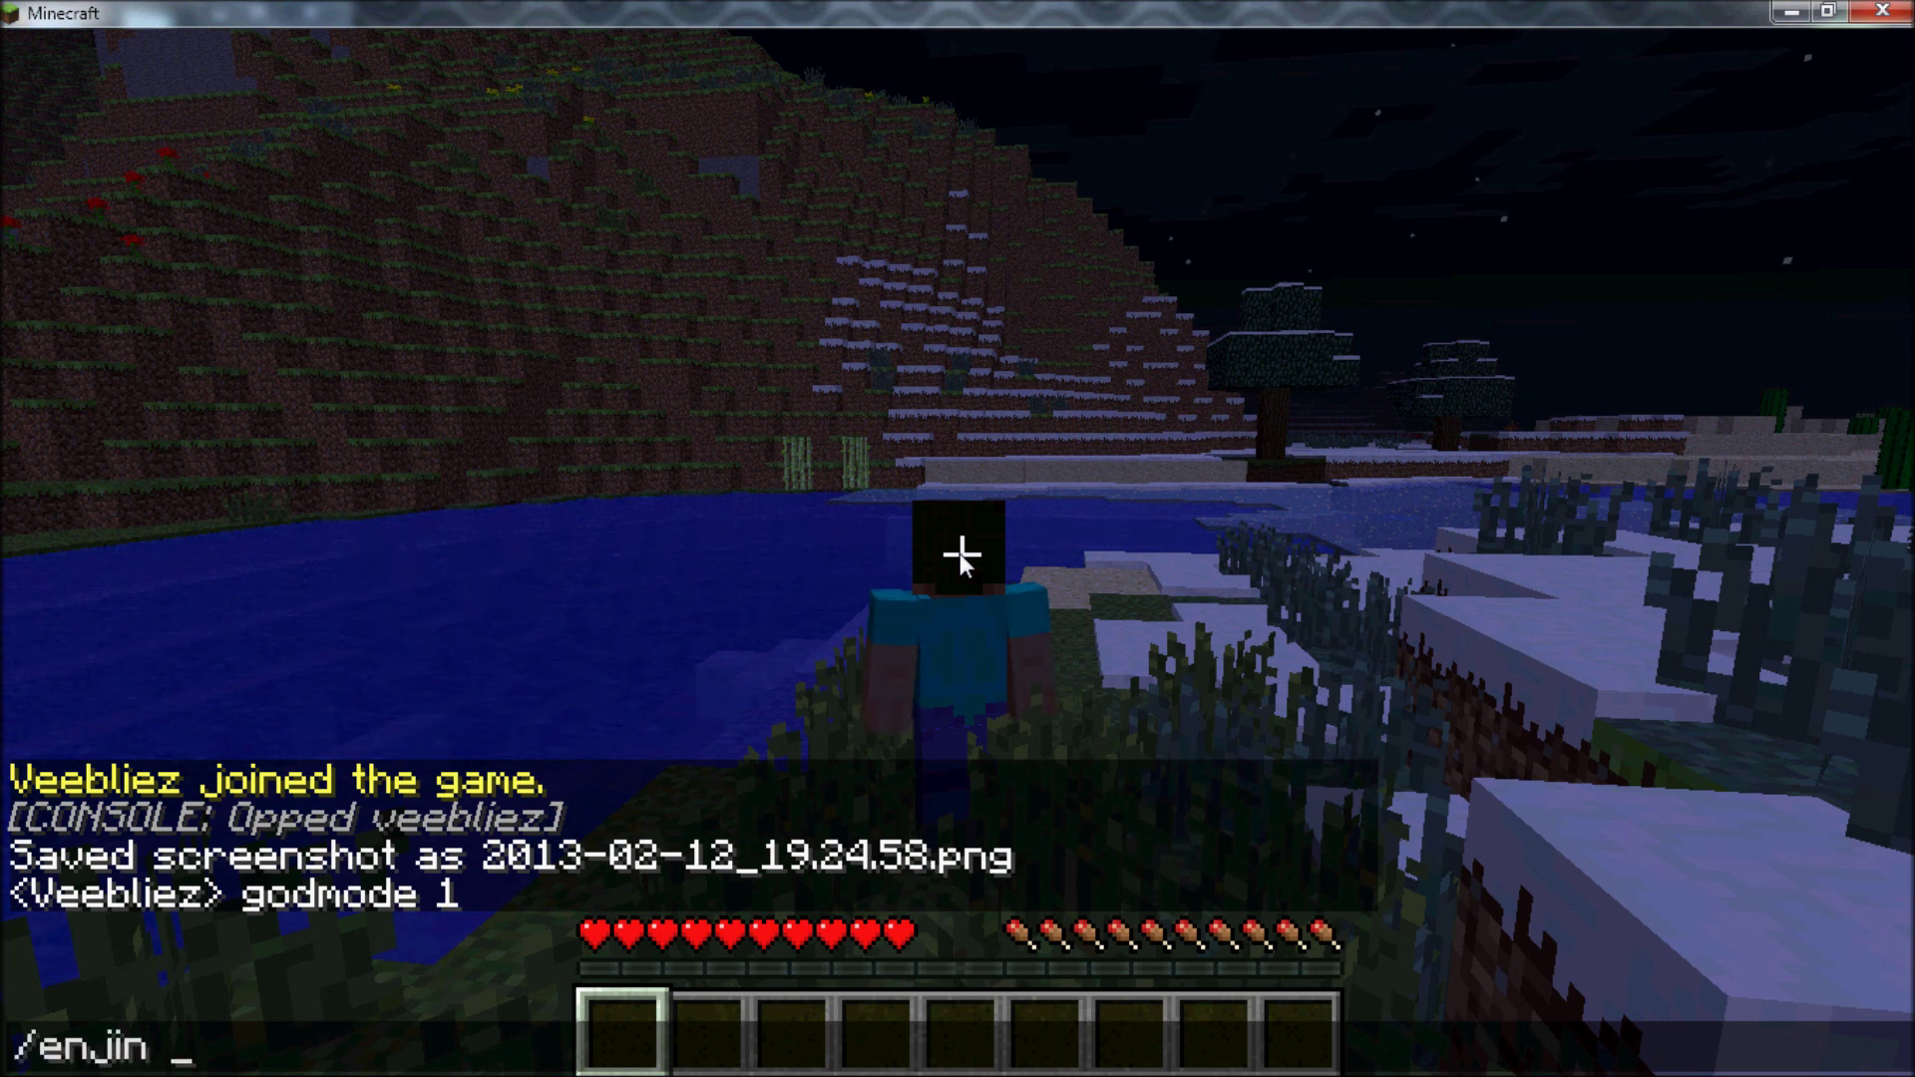
type("push")
key("Return")
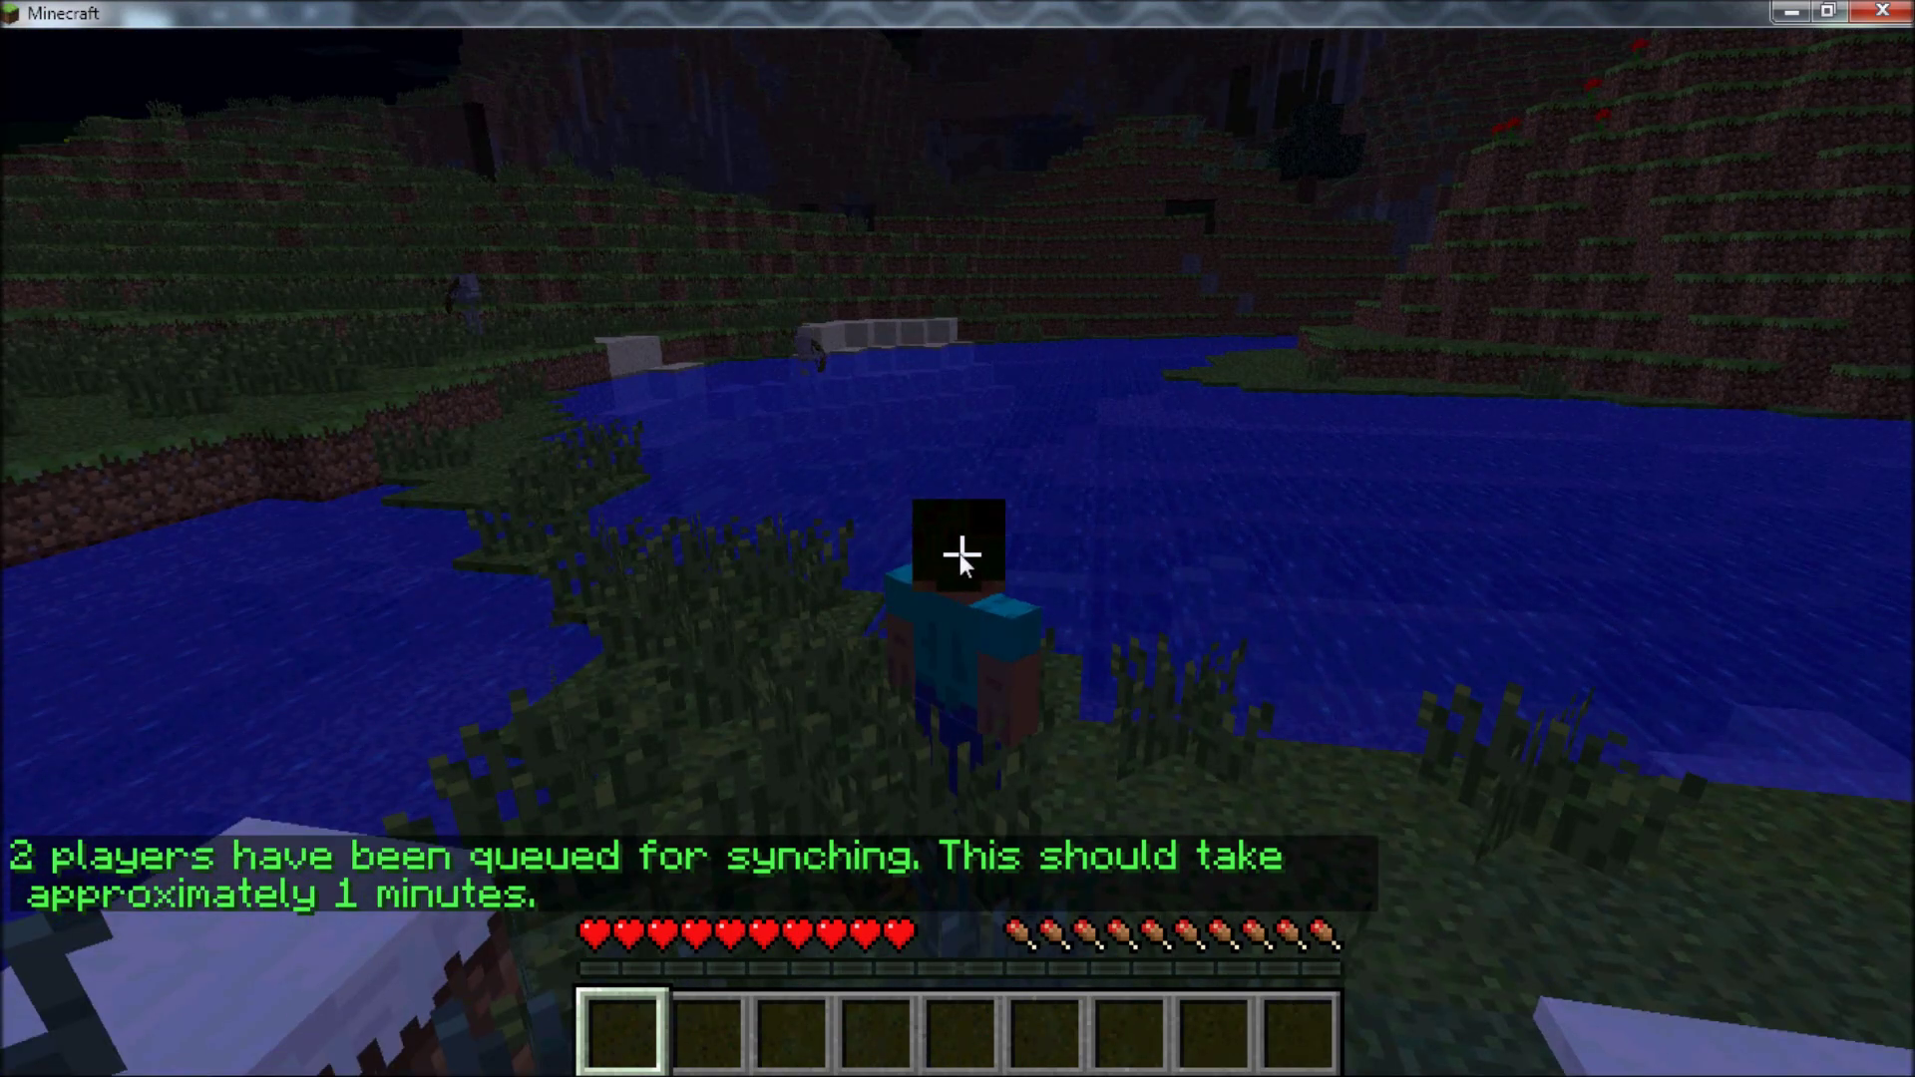
Run /enjin report in chat to generate a report text file on the server.
key("t")
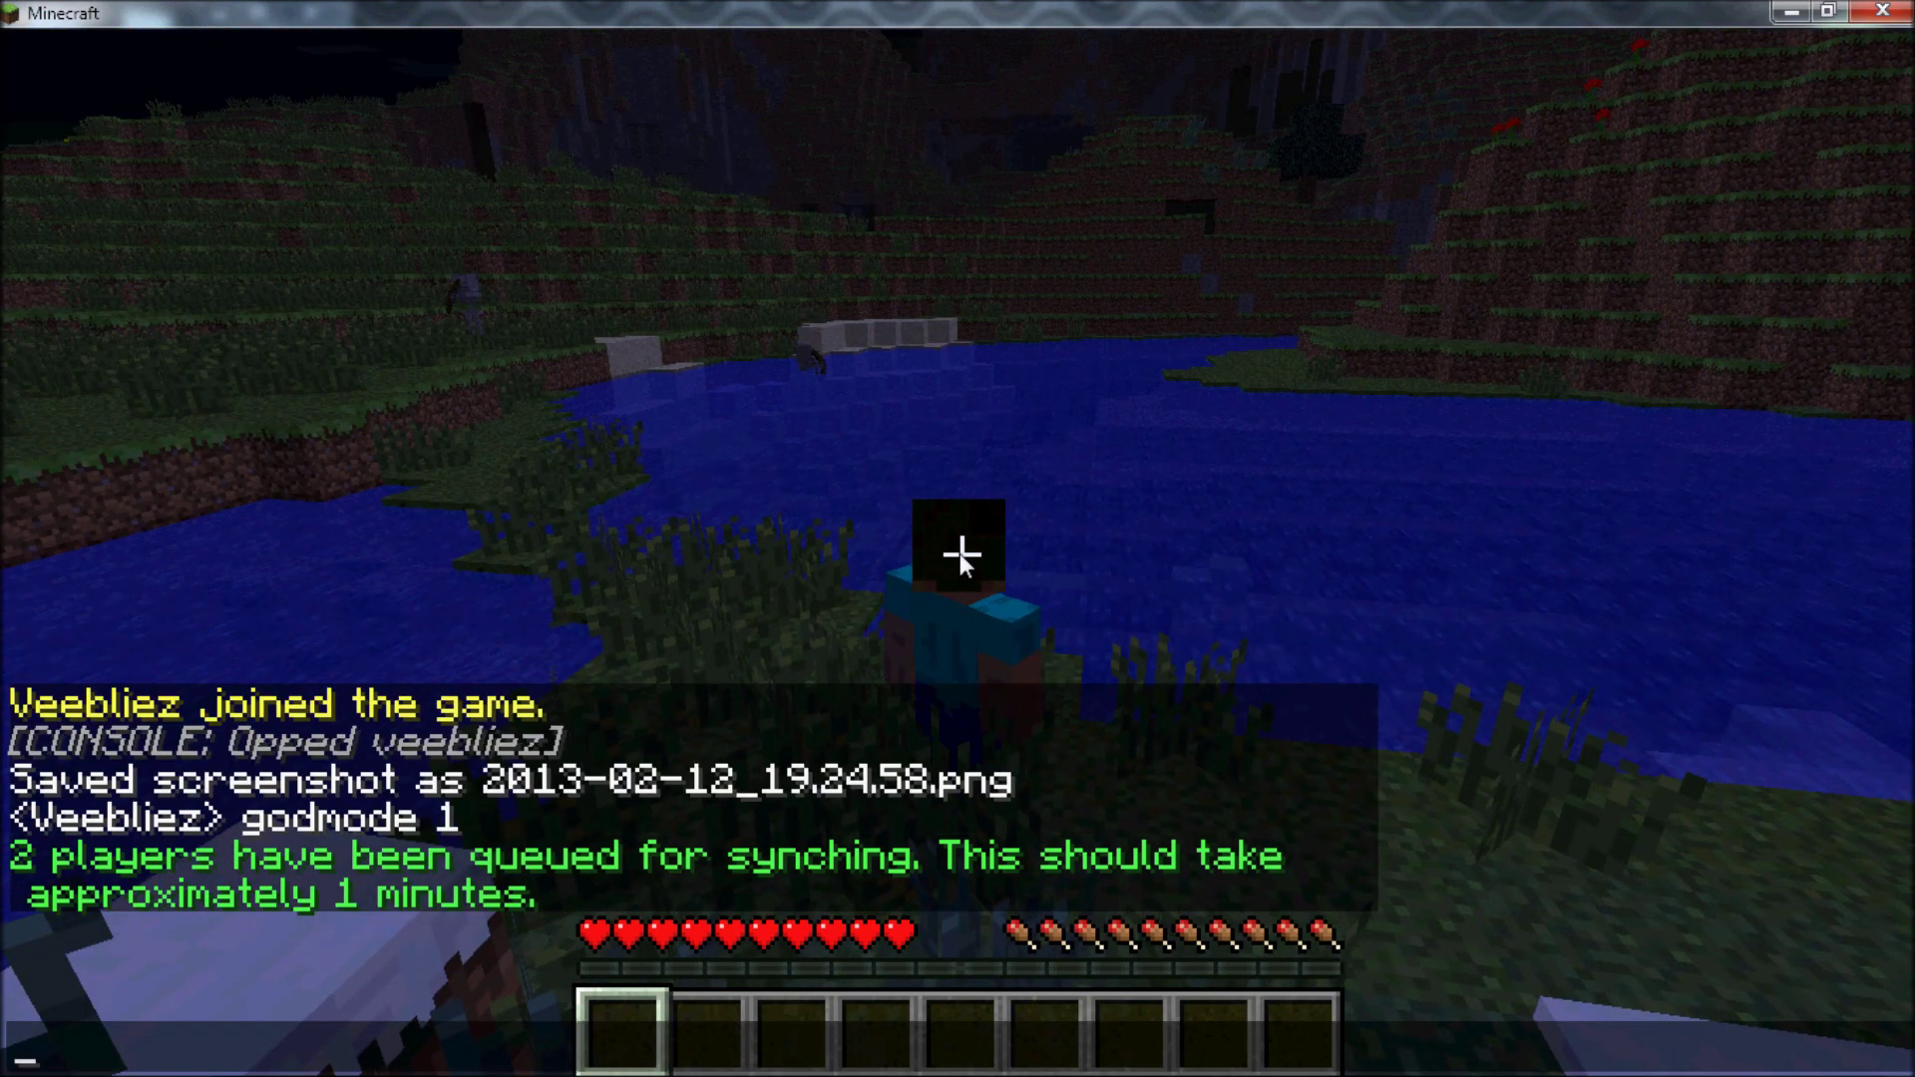
type("/enjin")
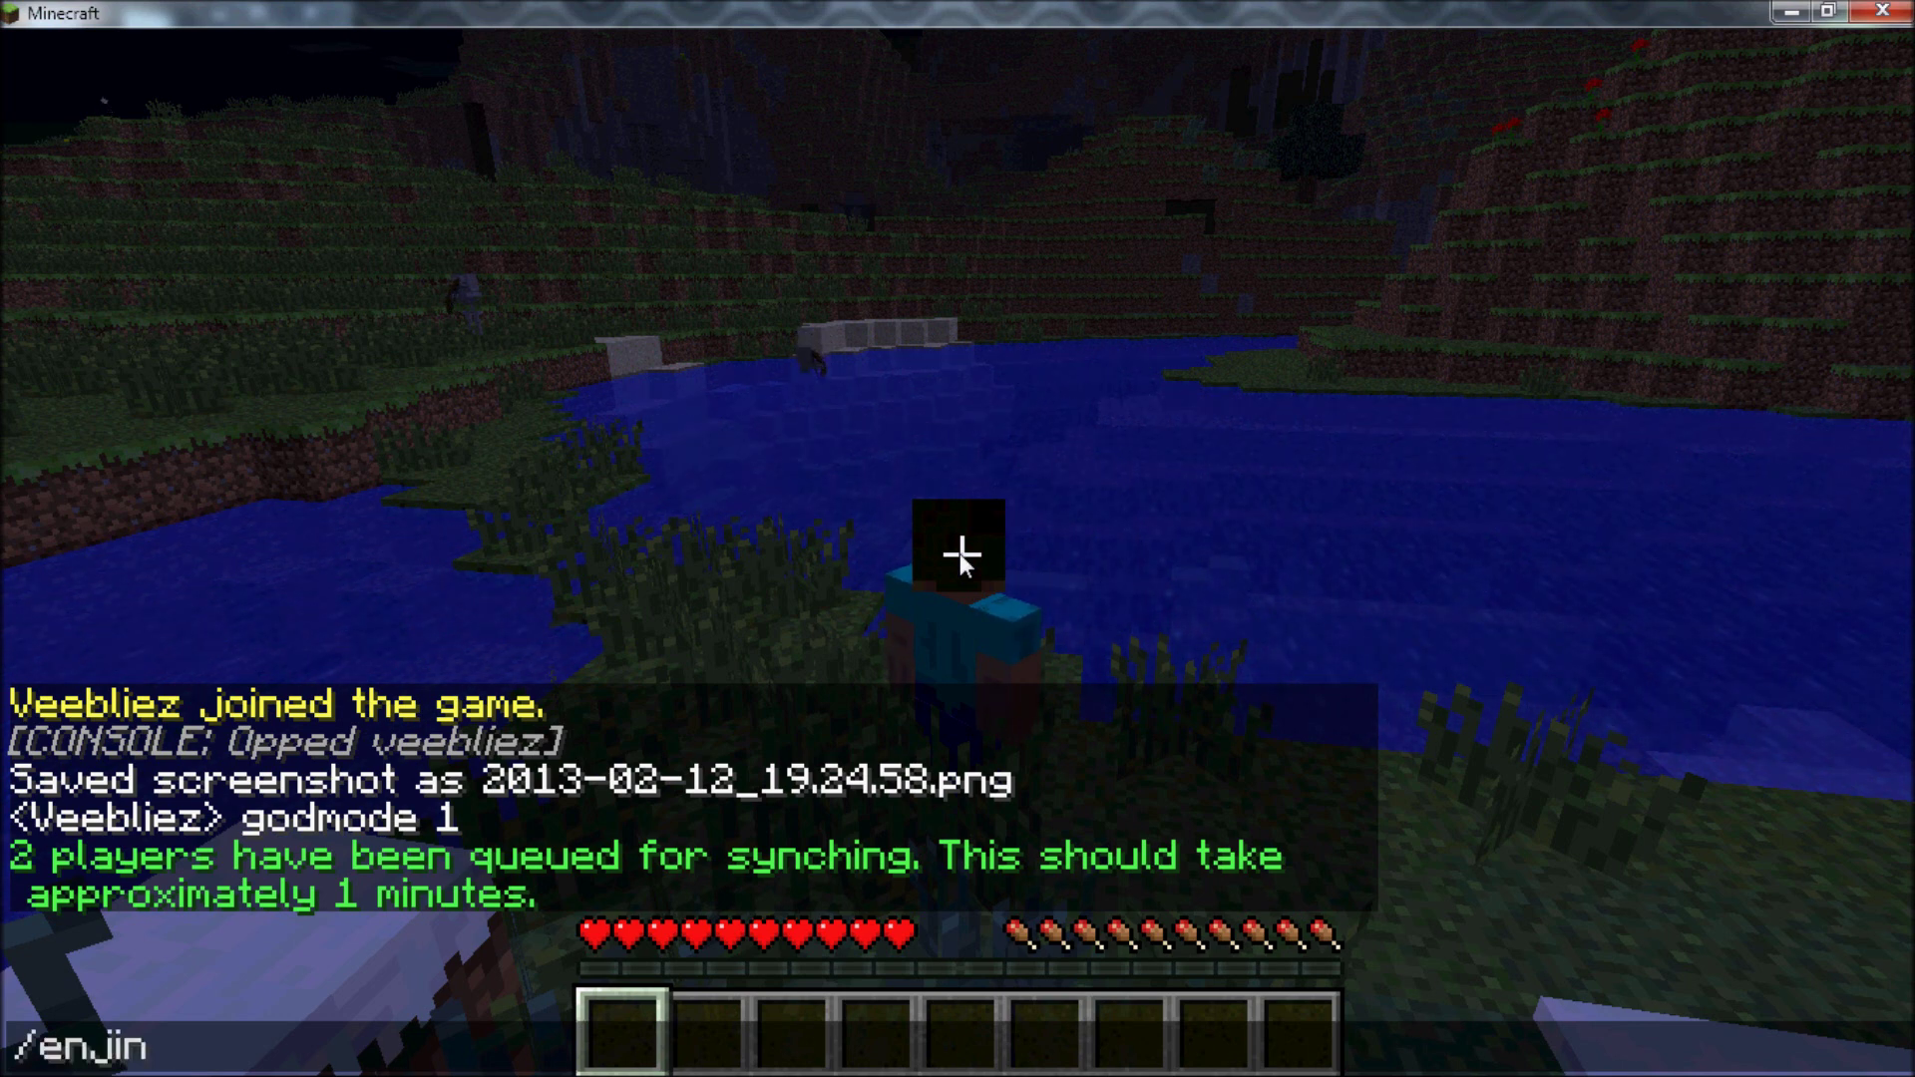
type(" report")
key("Return")
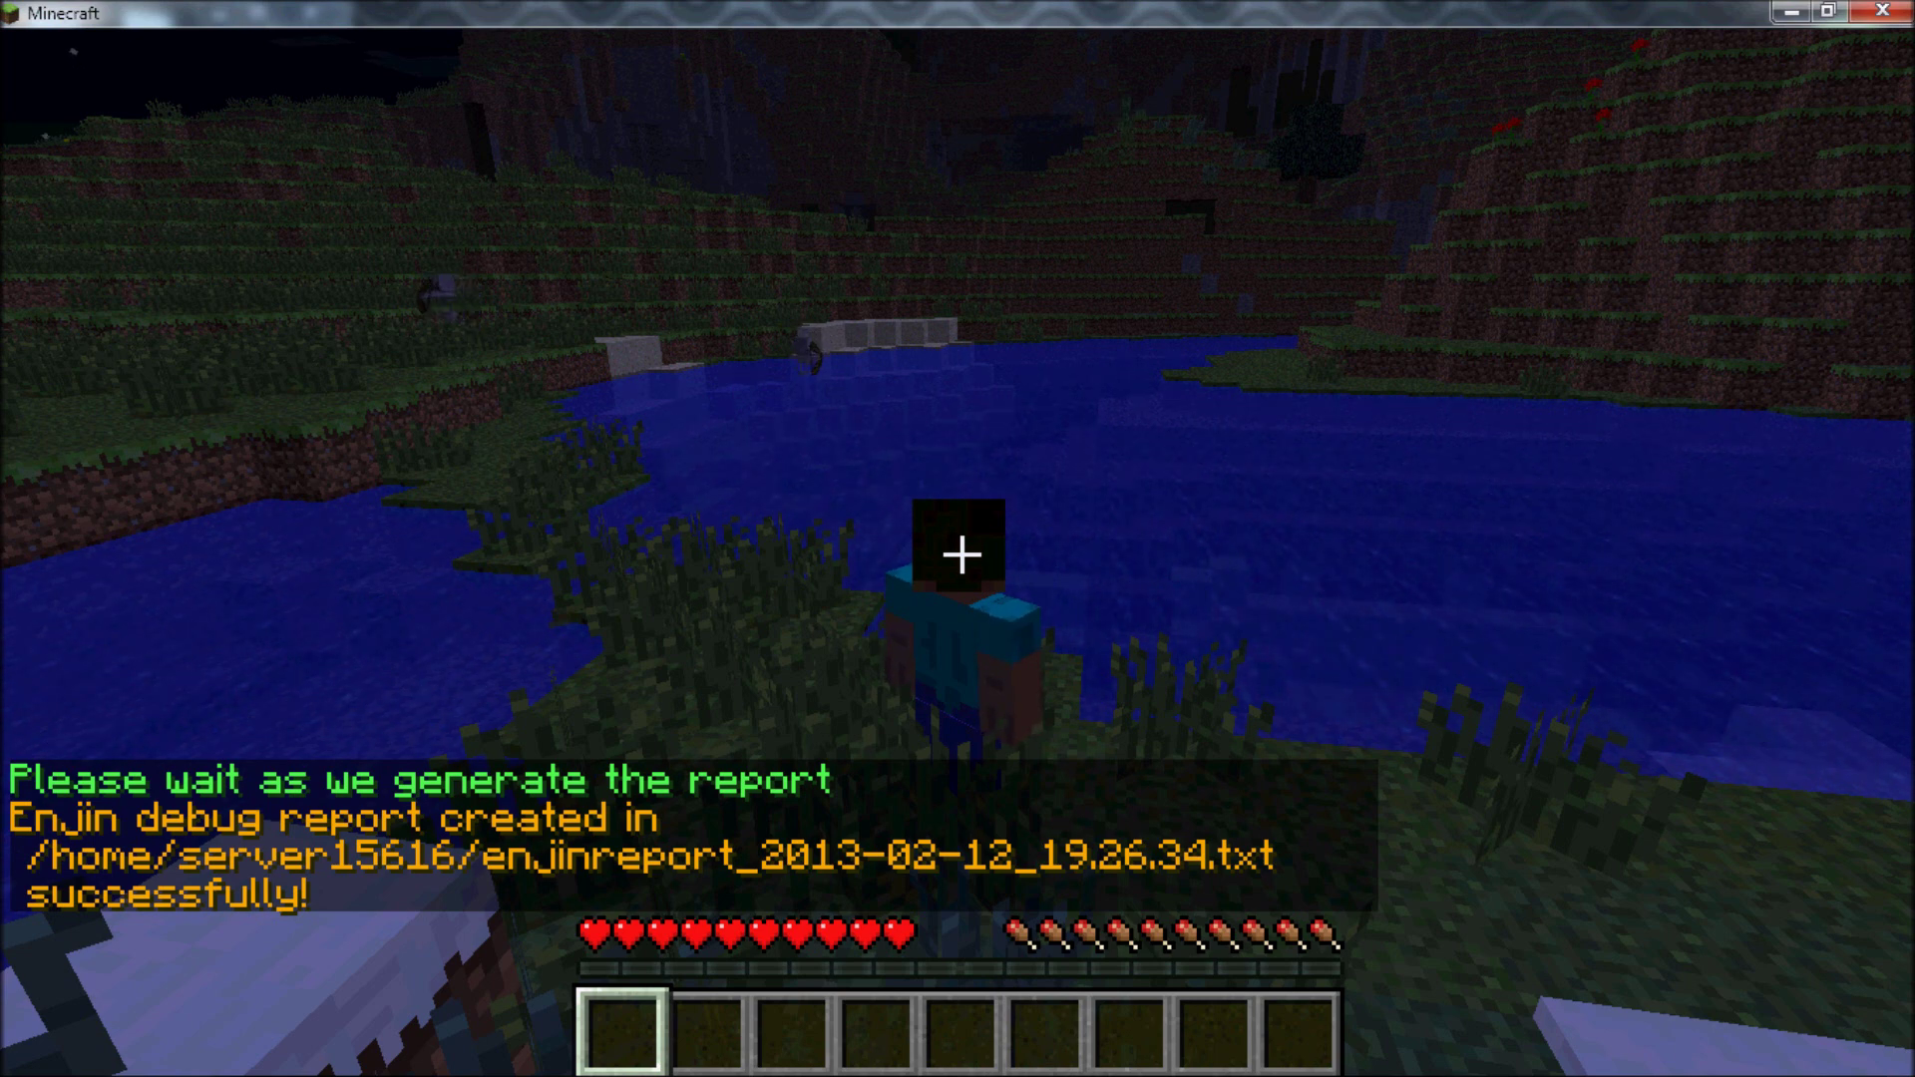
Enable Enjin debugging with /enjin debug after the unrecognised /debug attempt.
type("/d")
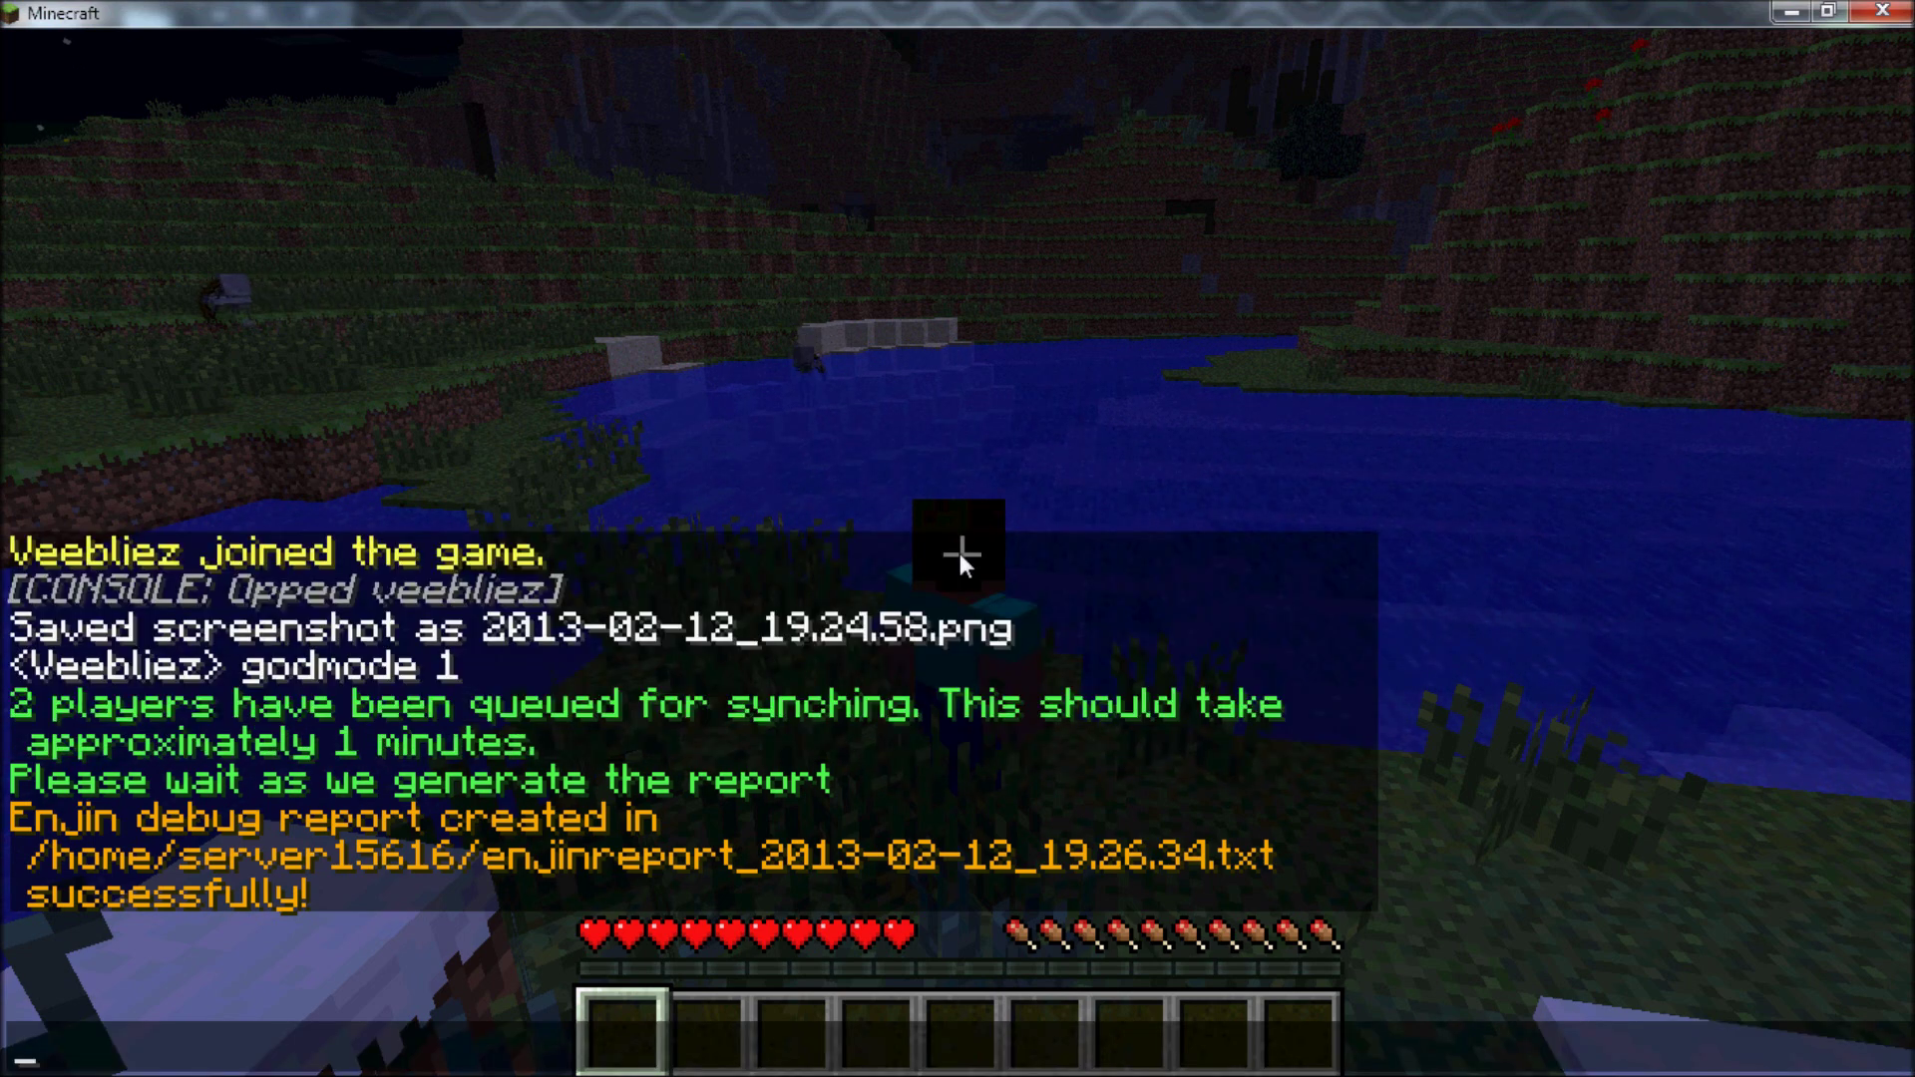
type("ebug")
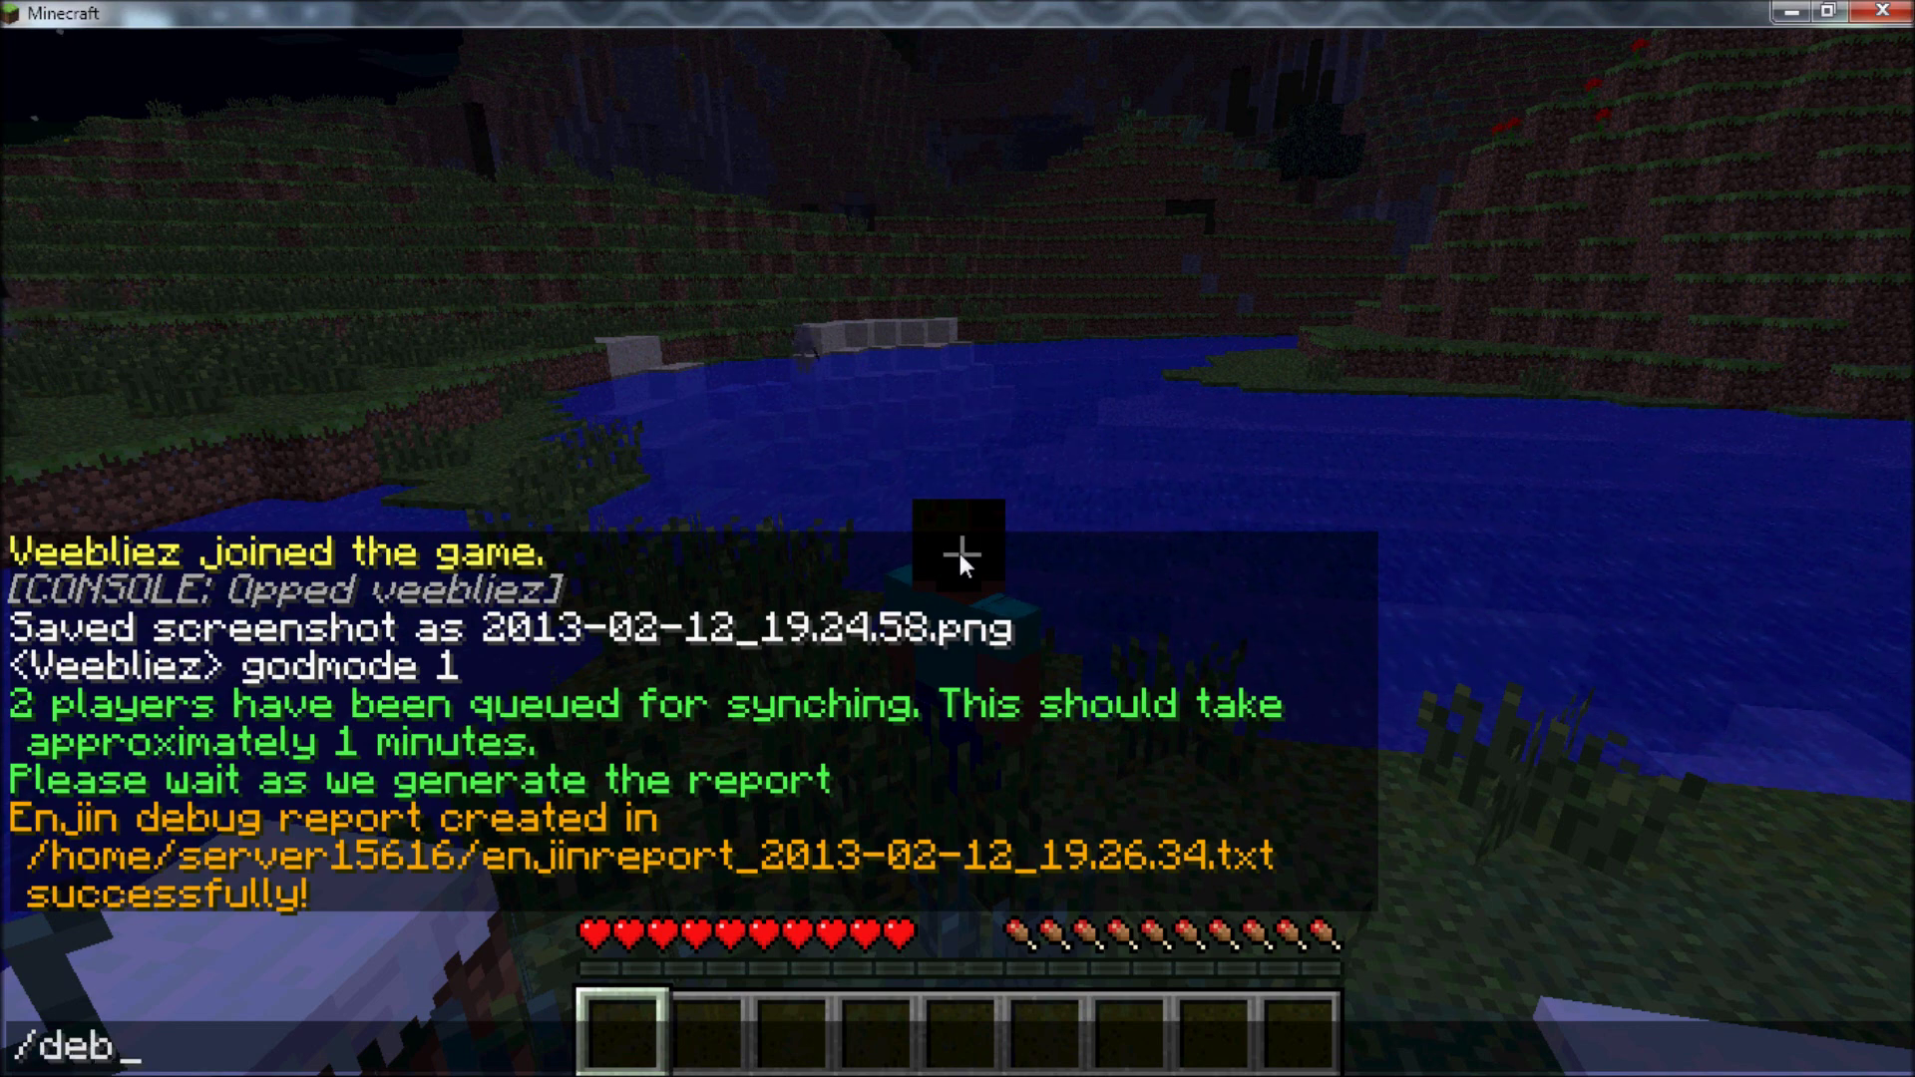
key("Return")
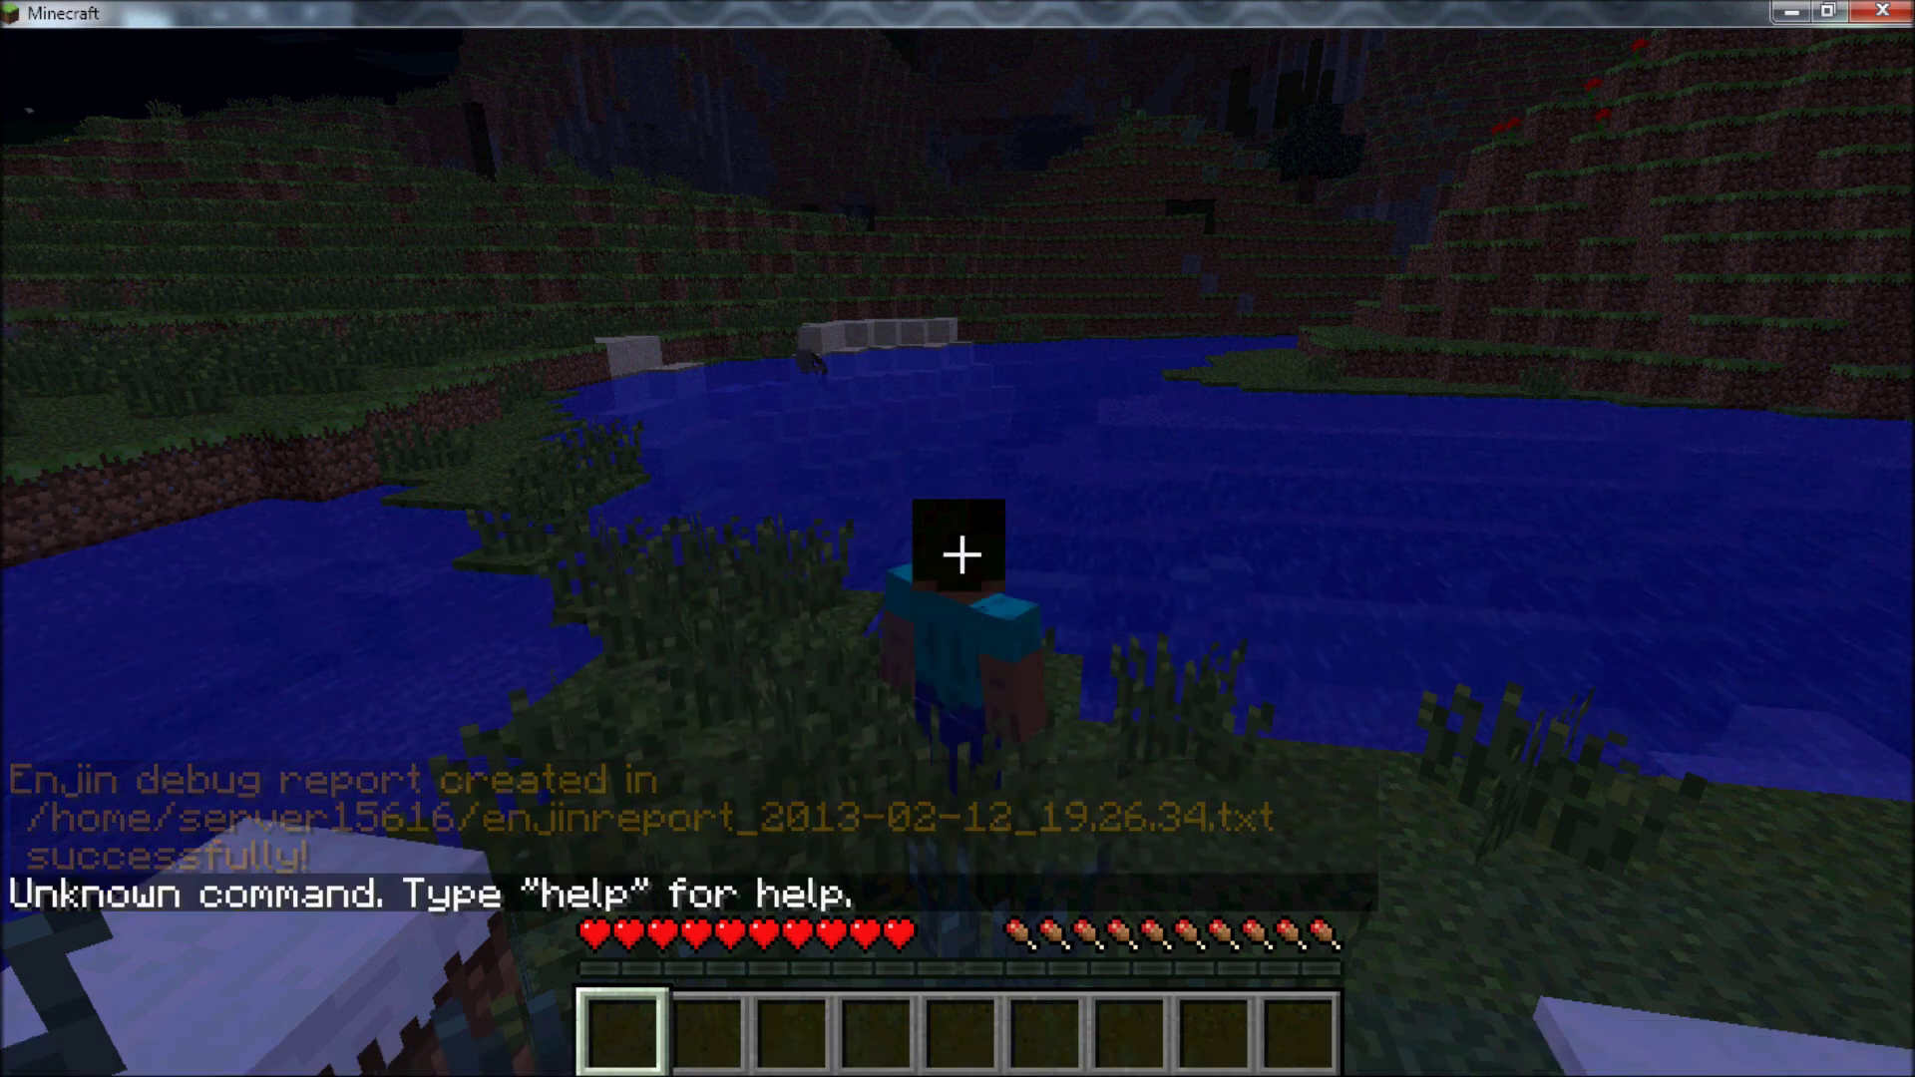
type("tenj")
key("BackSpace")
key("BackSpace")
key("BackSpace")
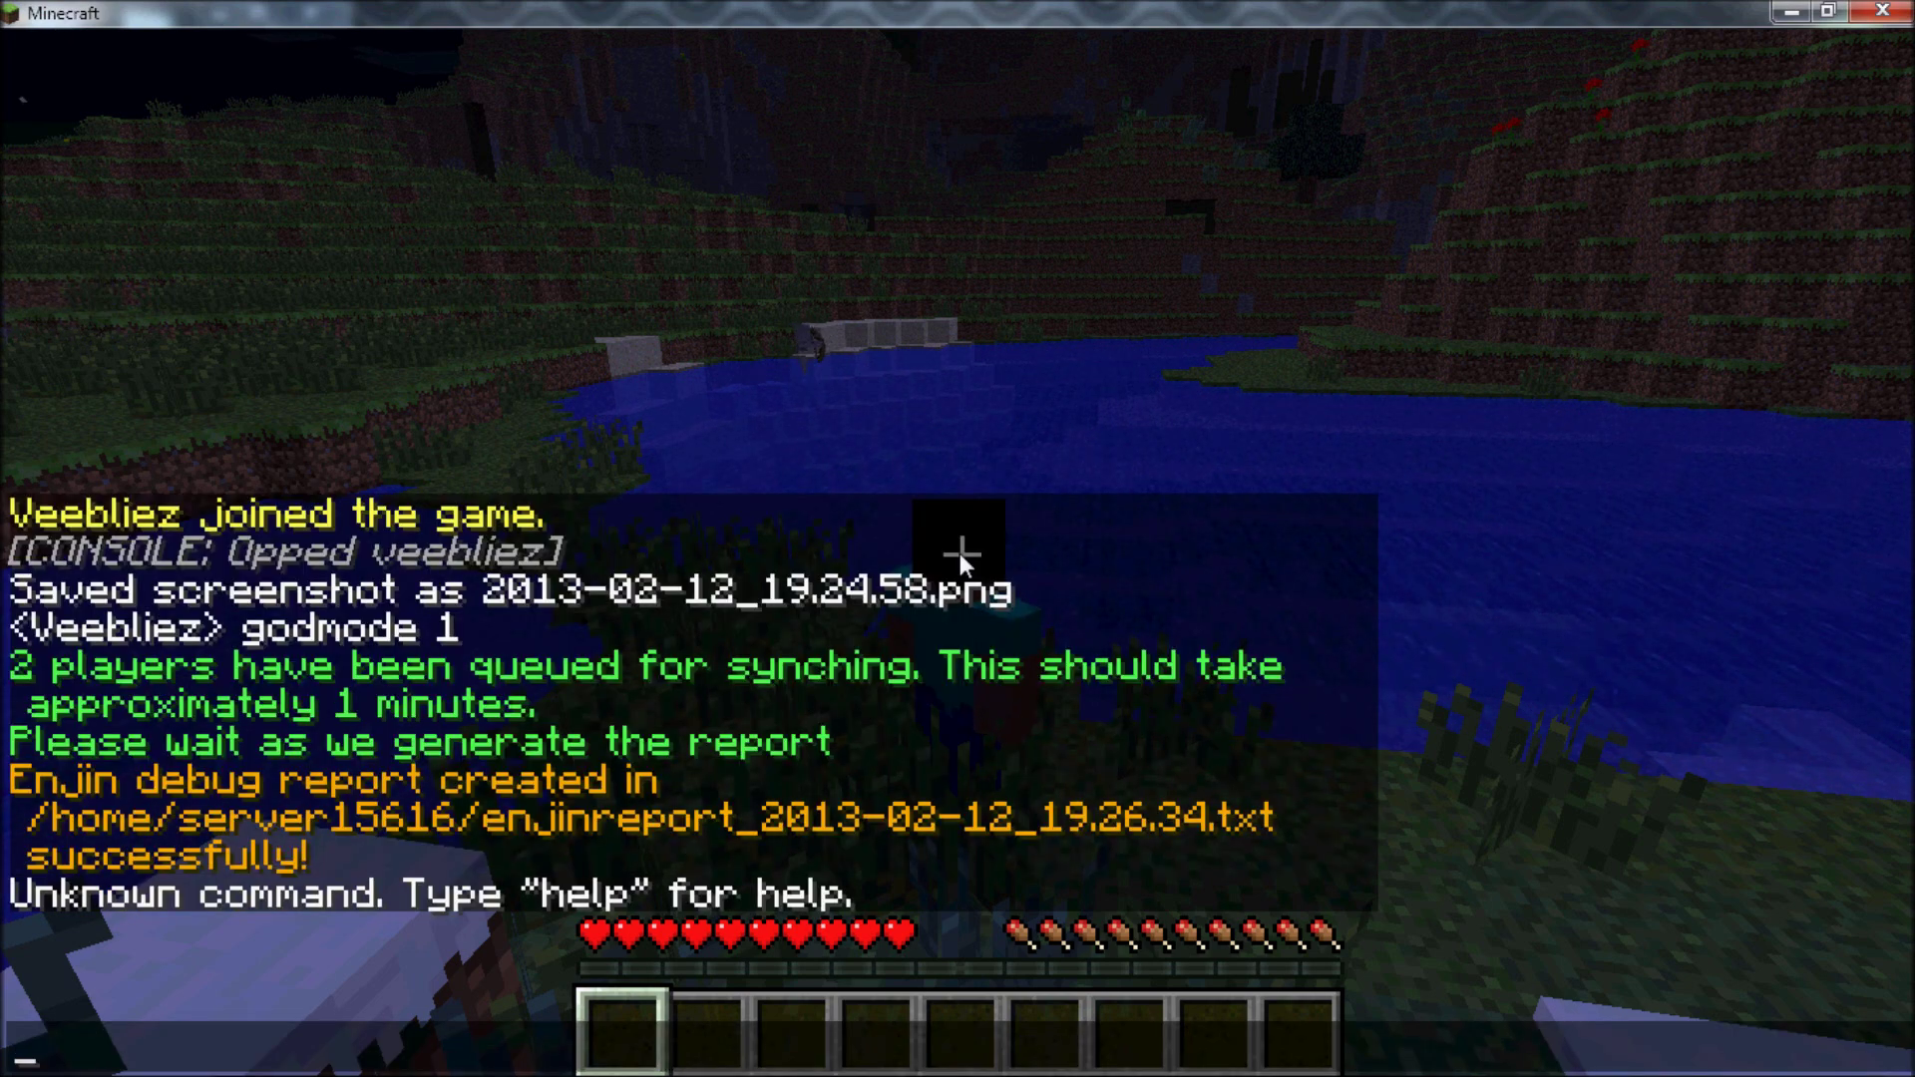
type("/enjin debug")
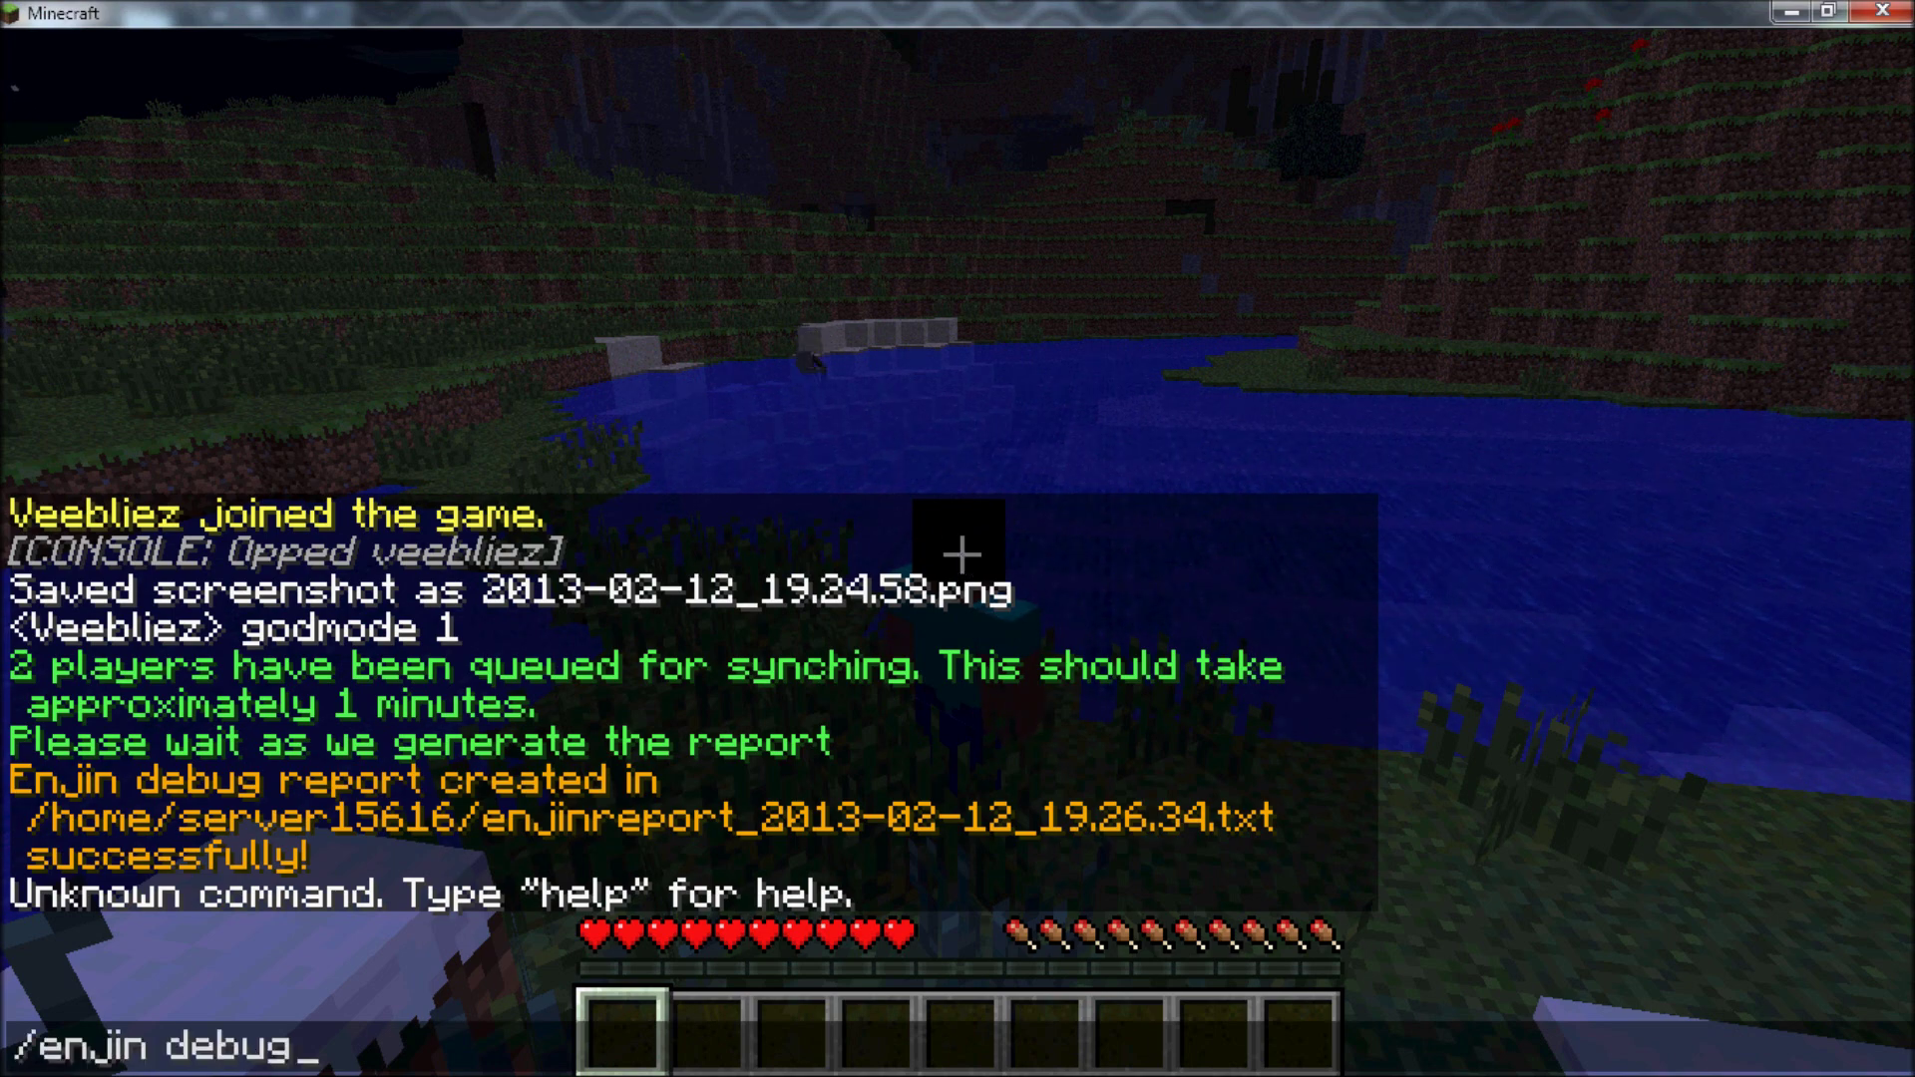
key("Return")
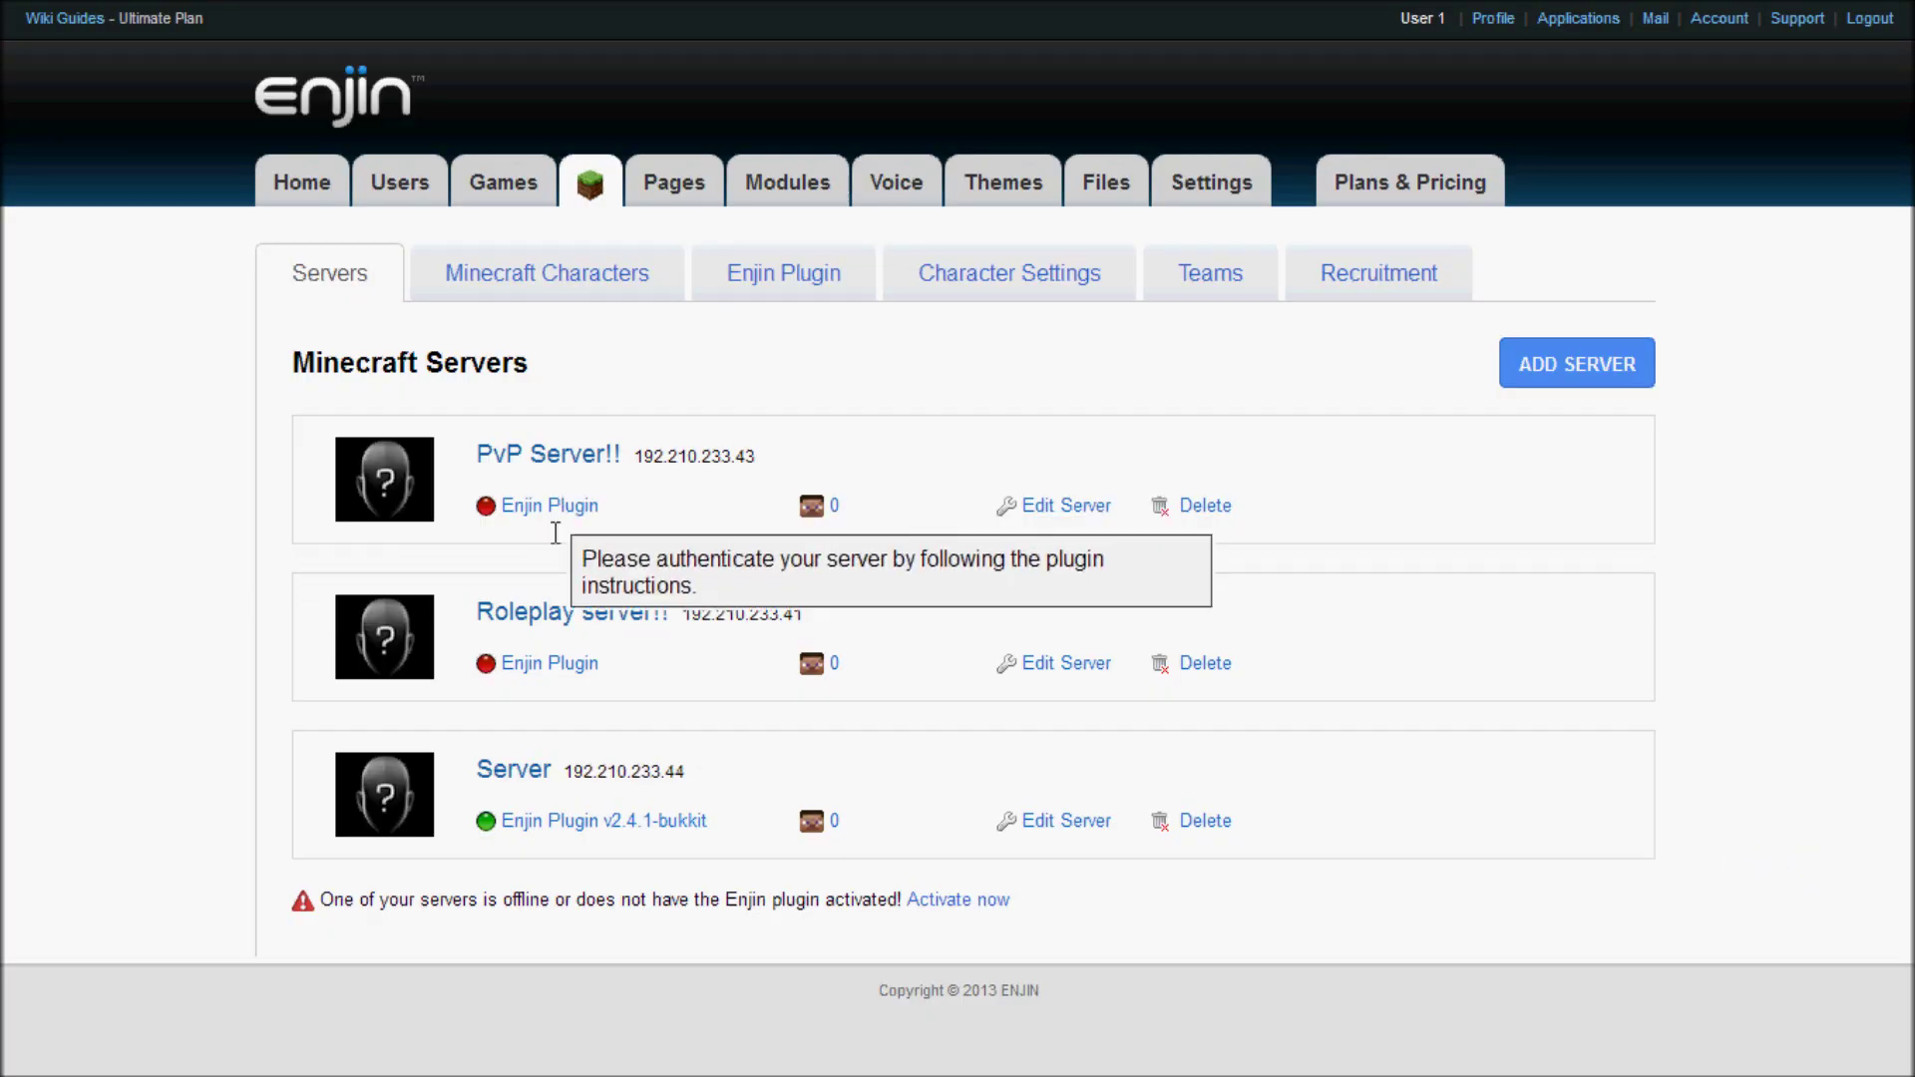
Check the red Enjin Plugin tooltip on an unlinked server, then go to the Modules admin page.
mouse_move(556, 664)
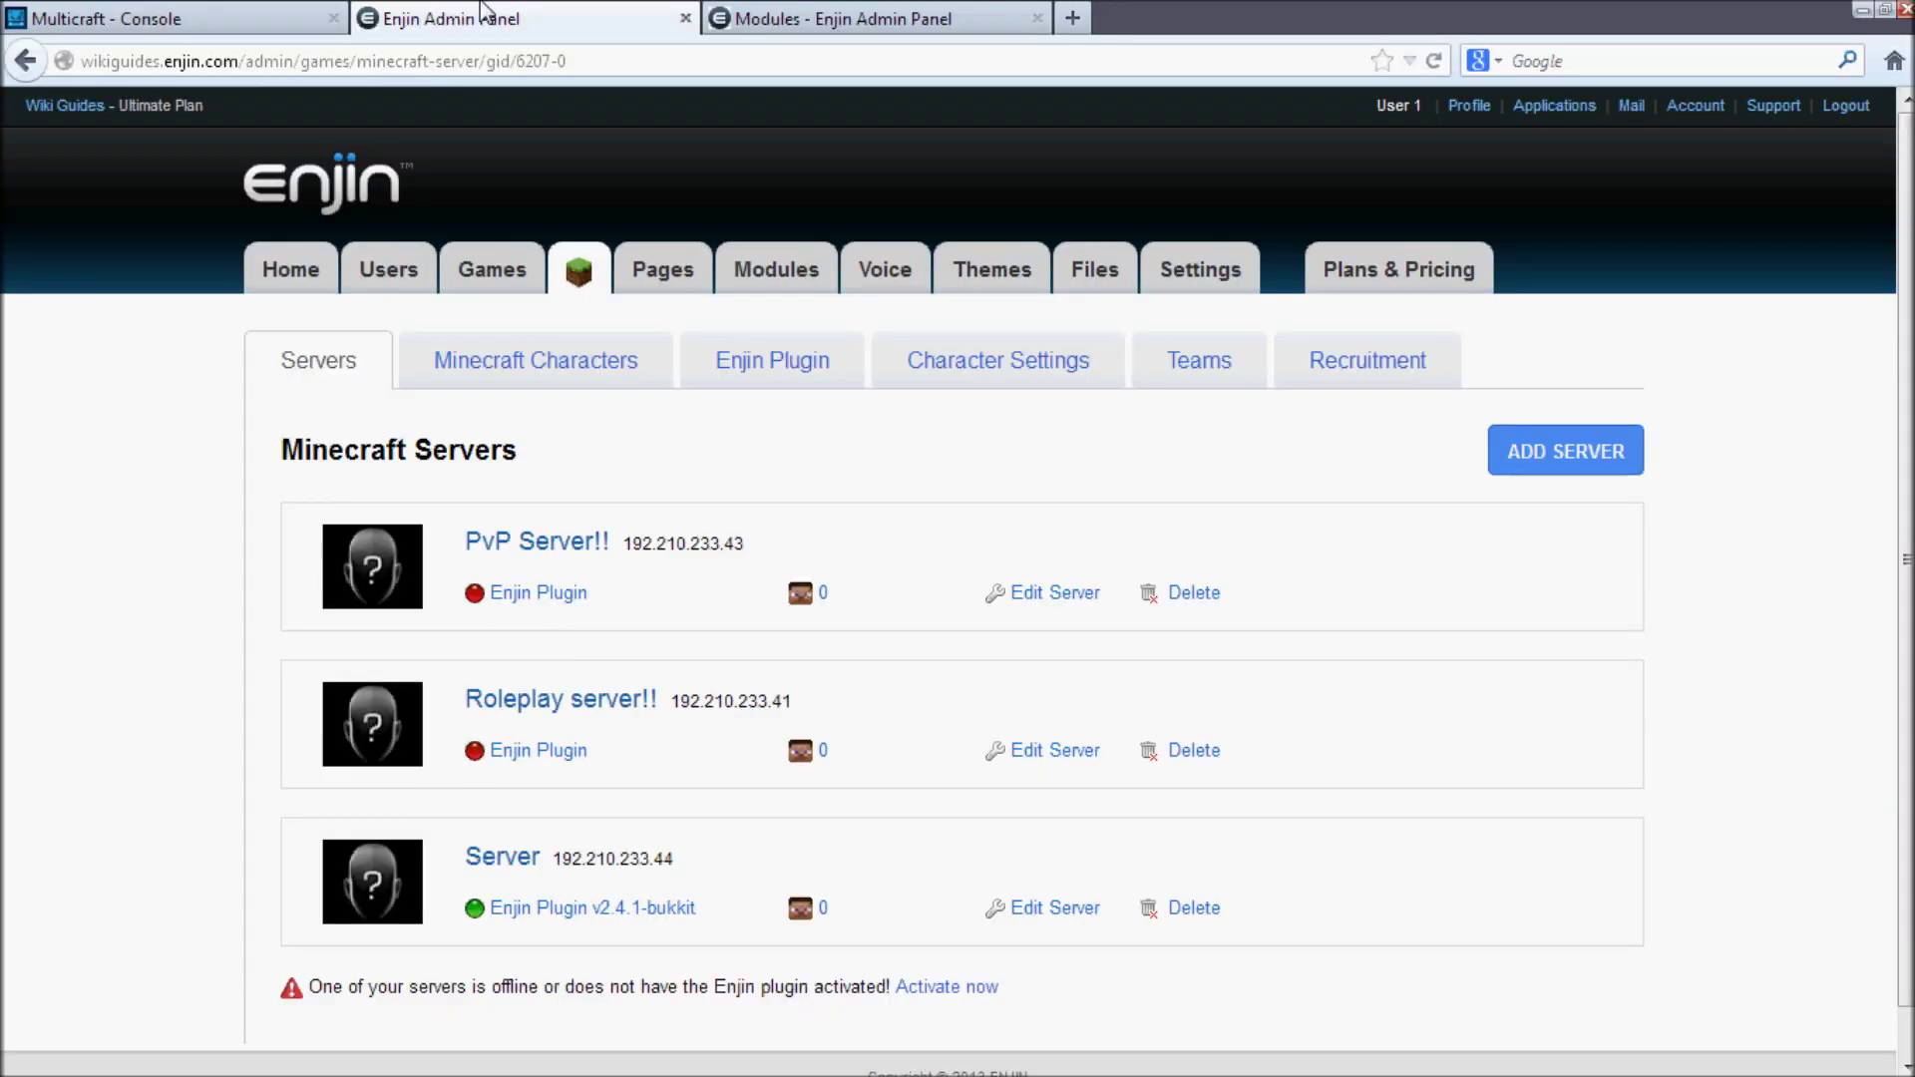
left_click(815, 15)
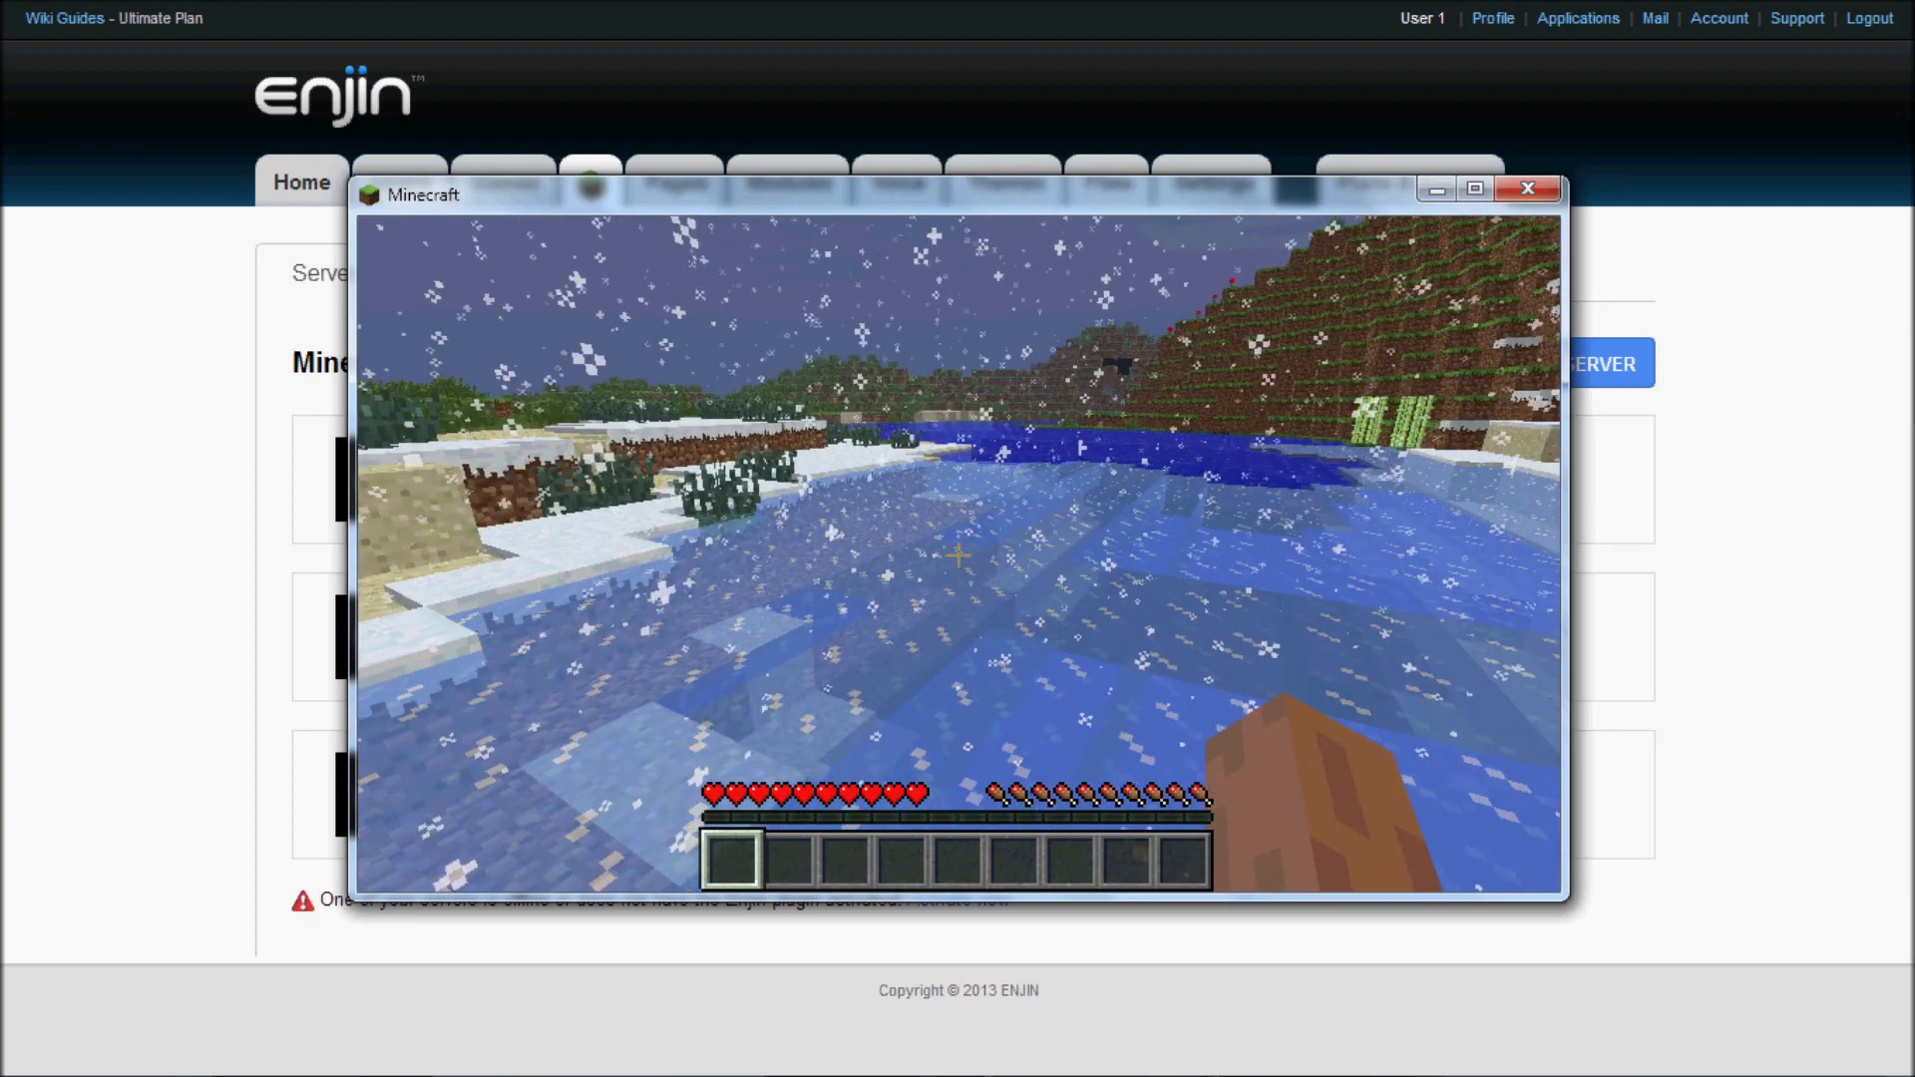
Walk across the sand up against the cactus and switch to third-person view.
key("w")
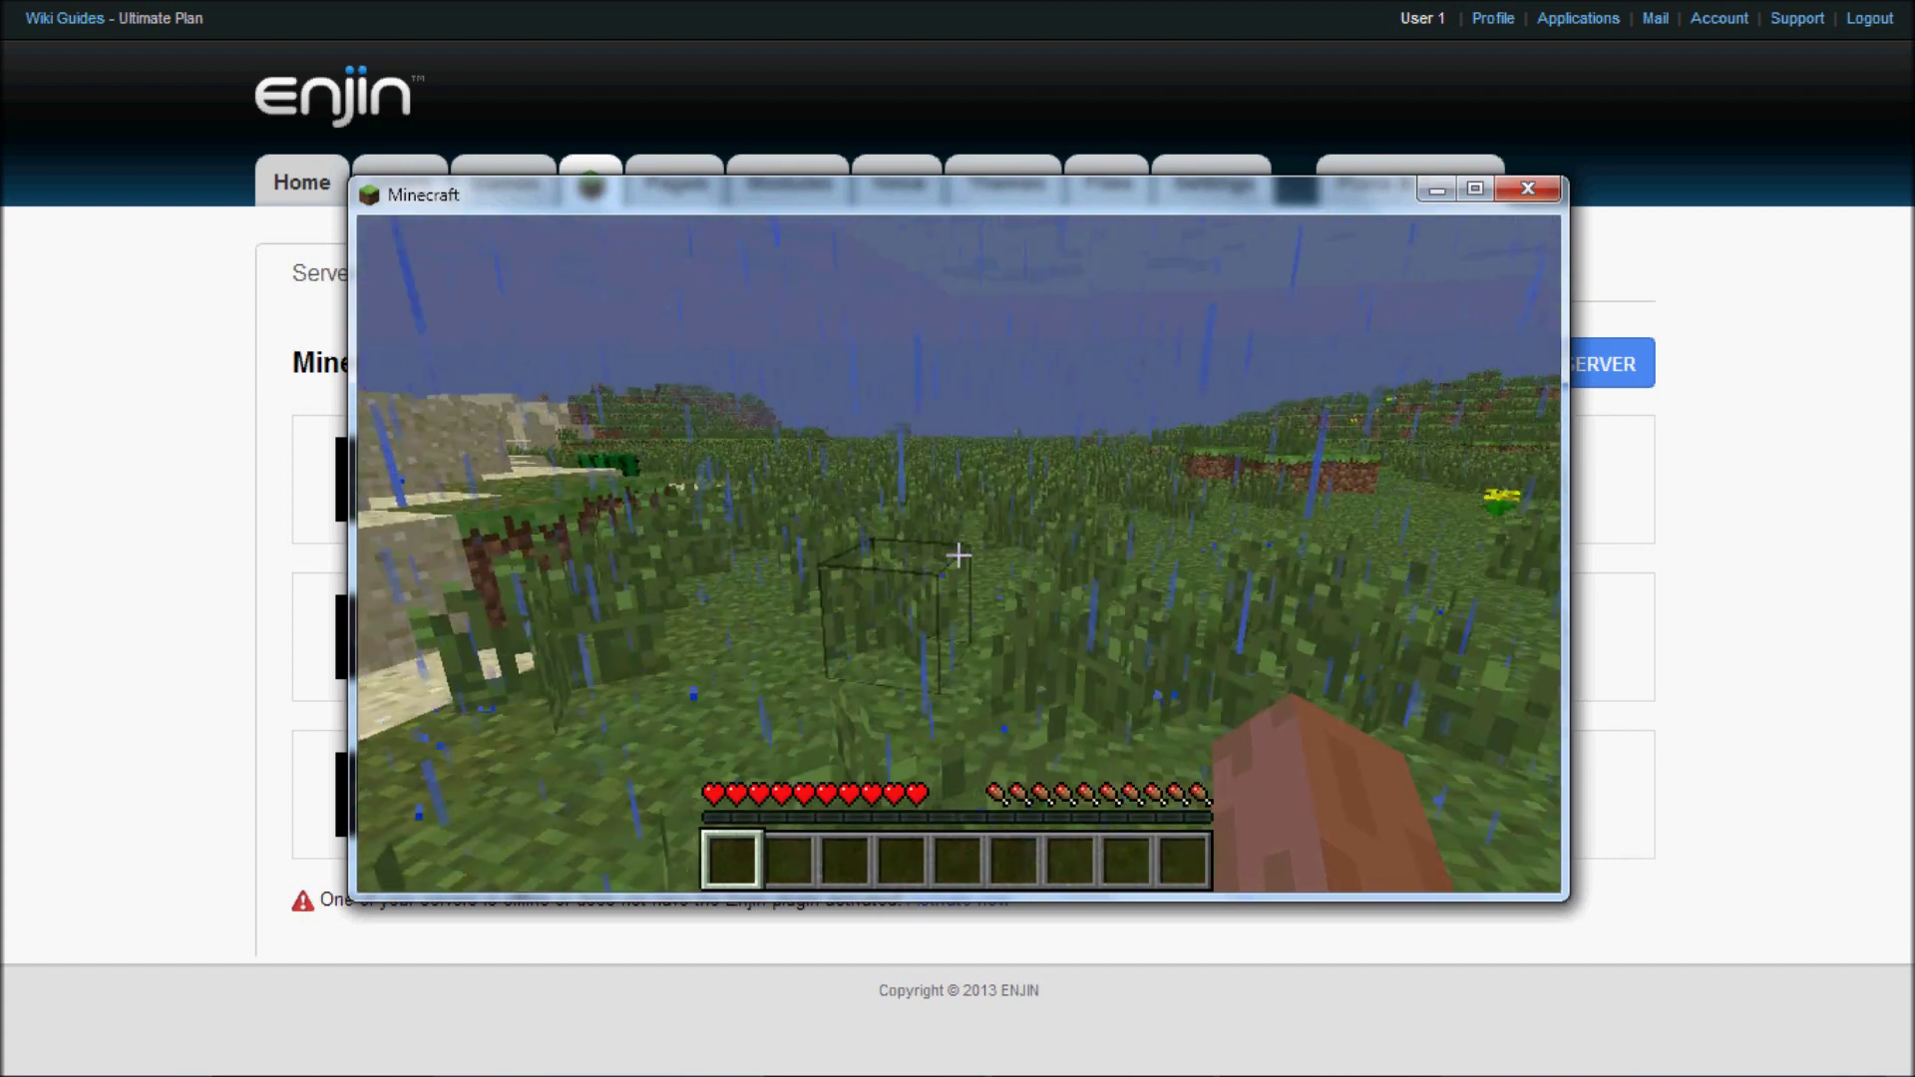
key("w")
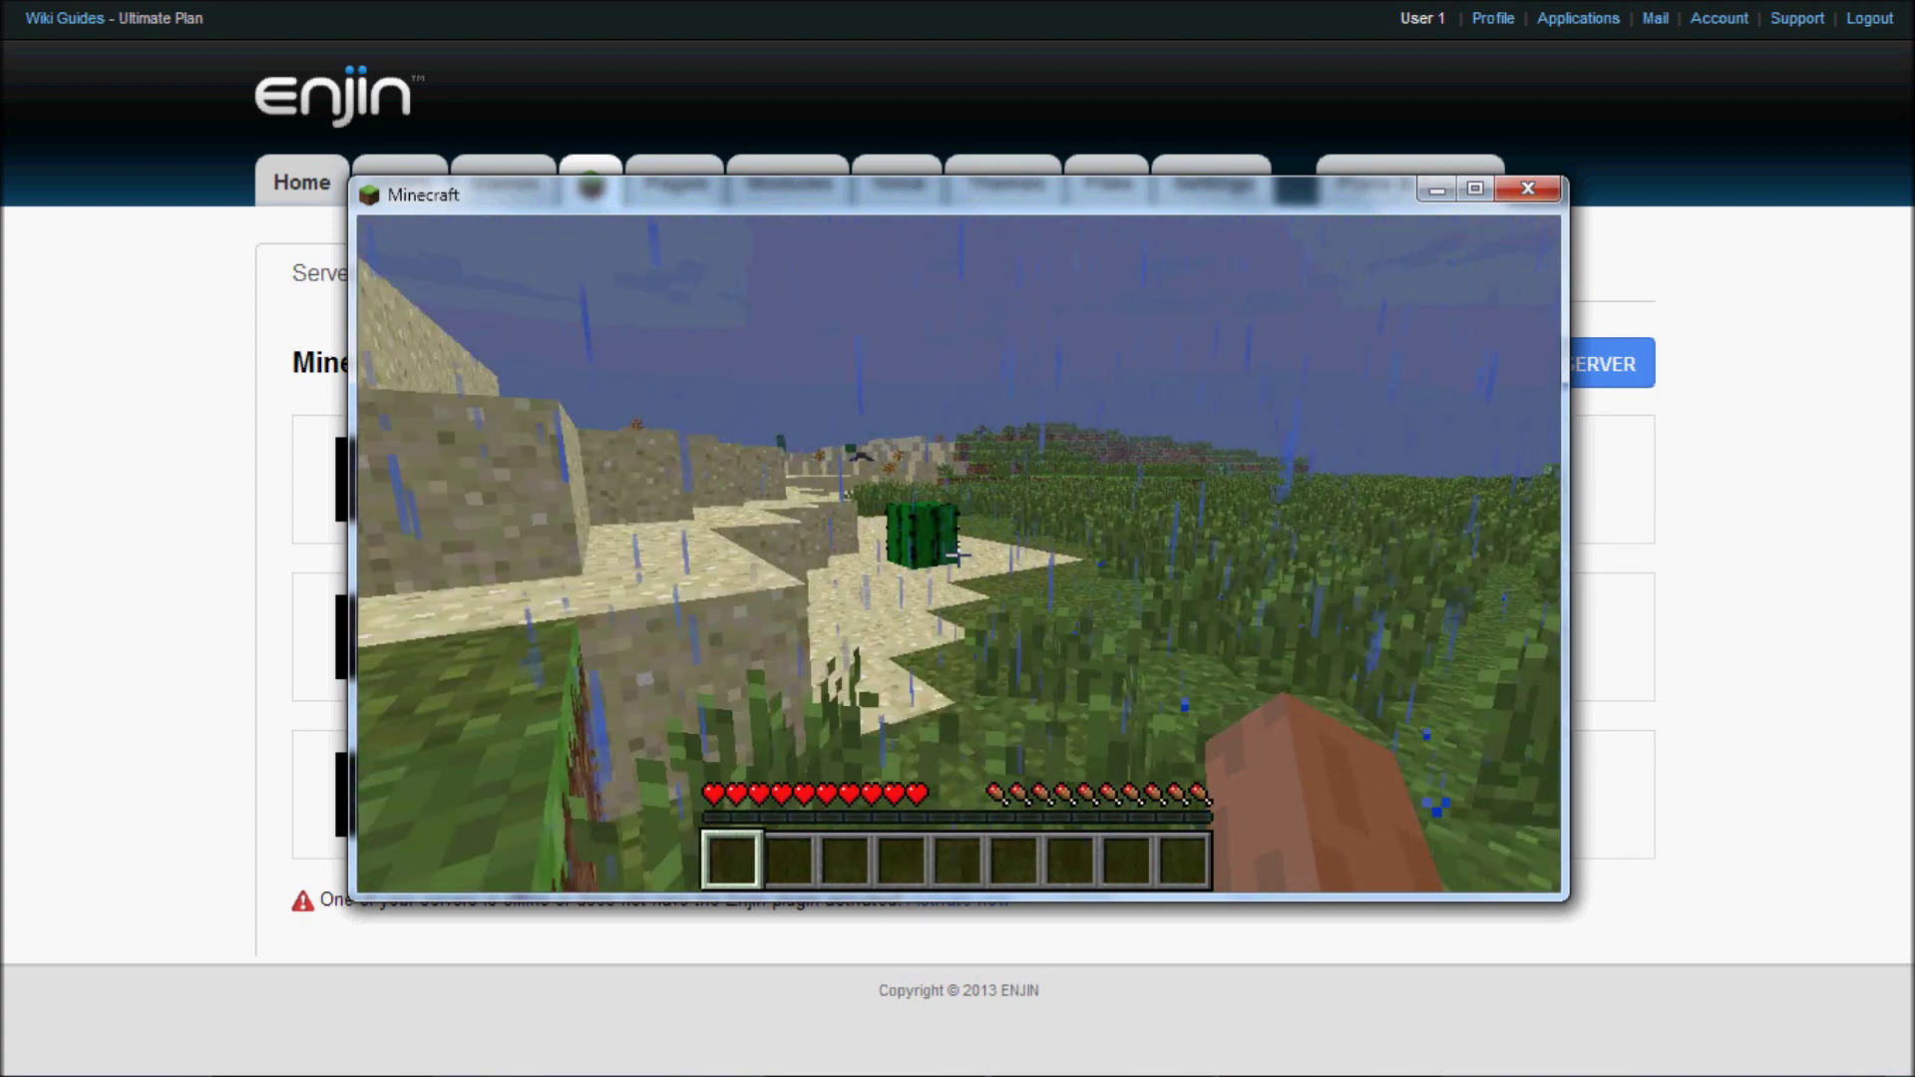
key("w")
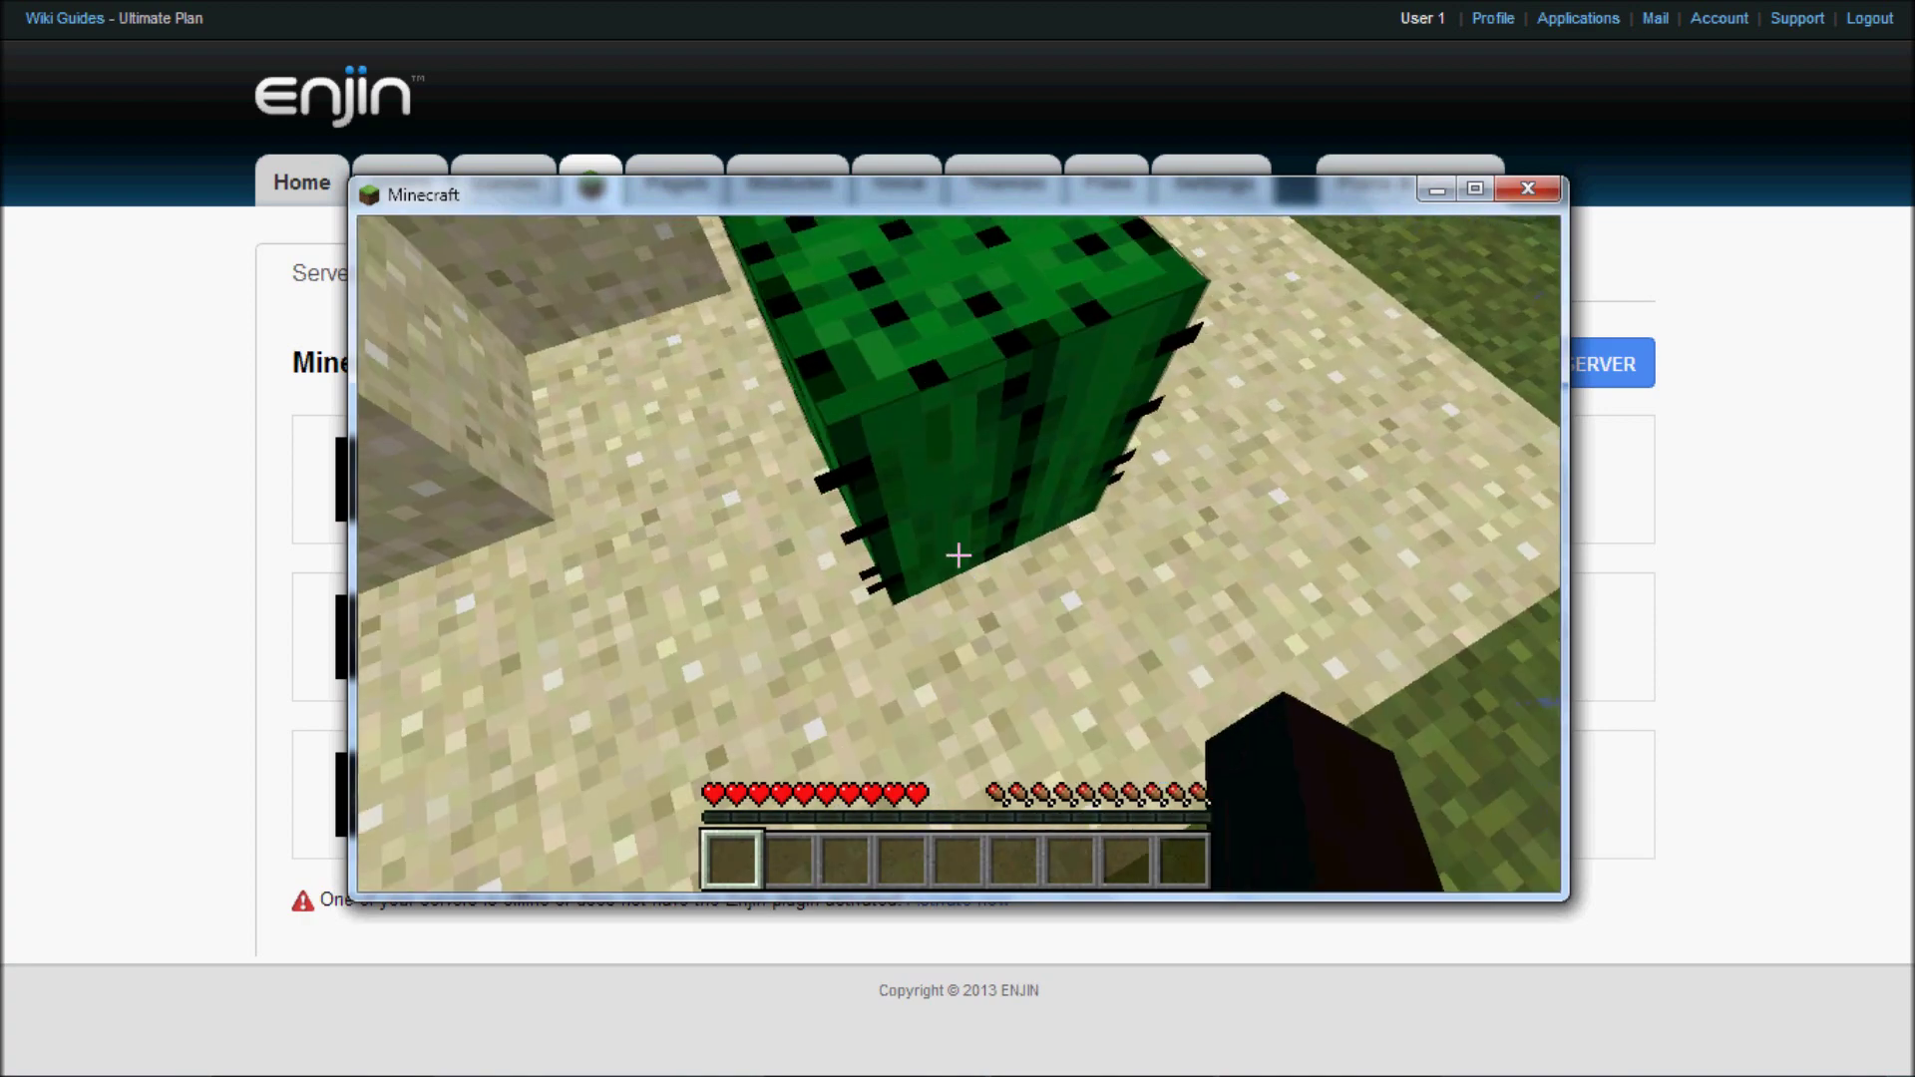
key("F5")
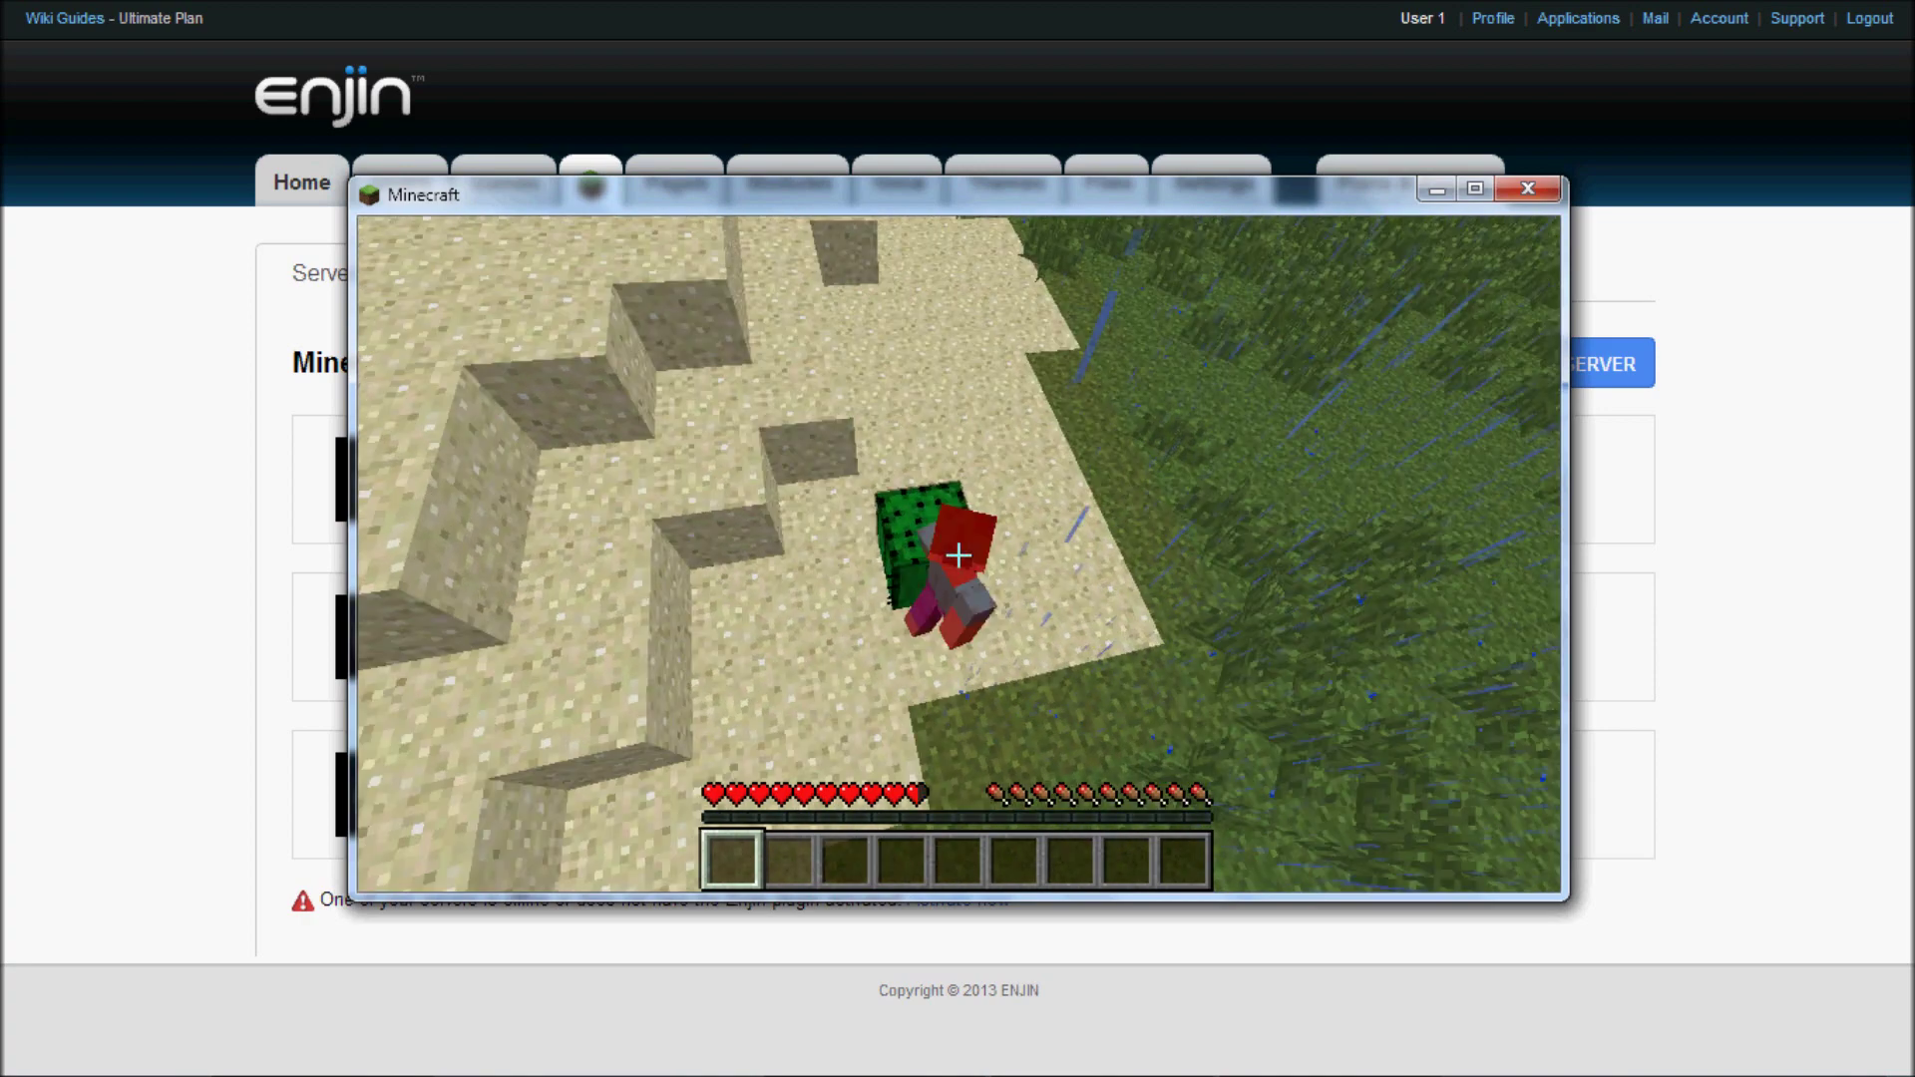
Walk away and back into the cactus to take damage, then continue across the desert.
key("w")
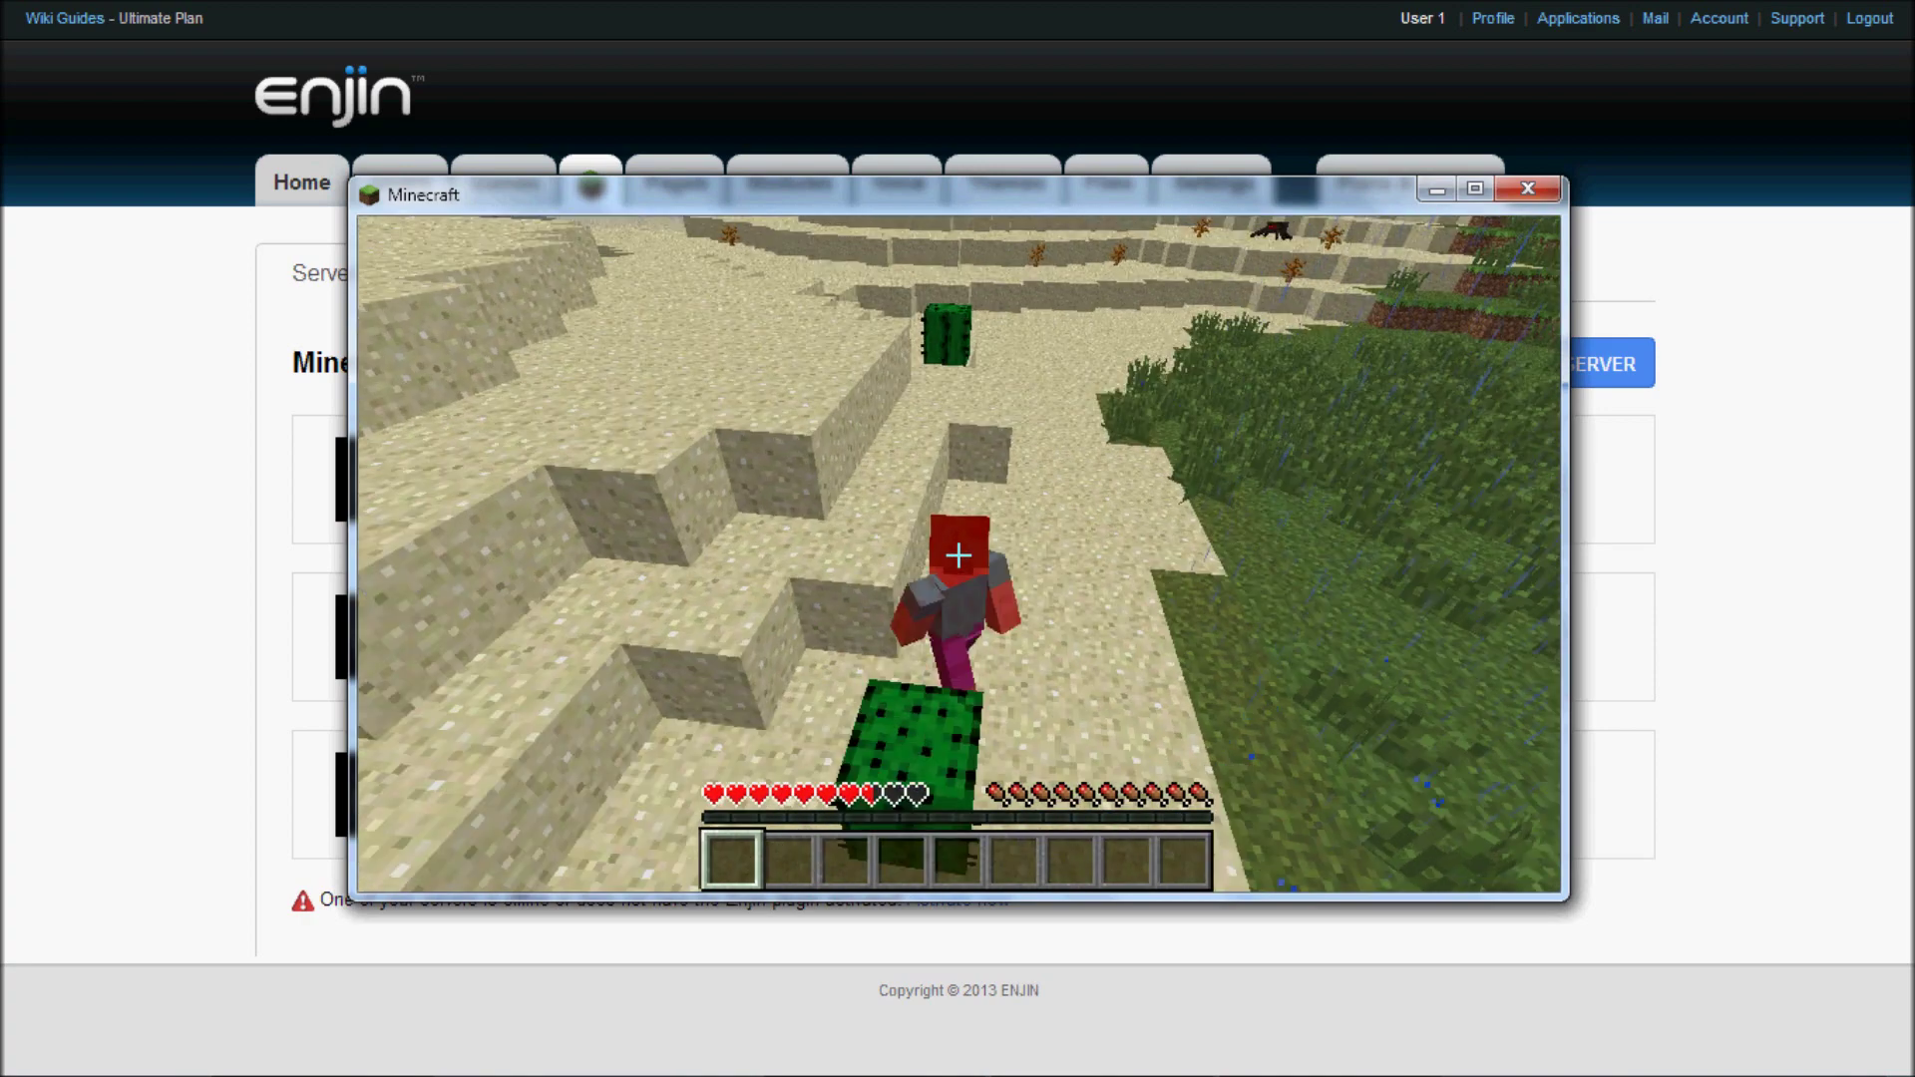
key("w")
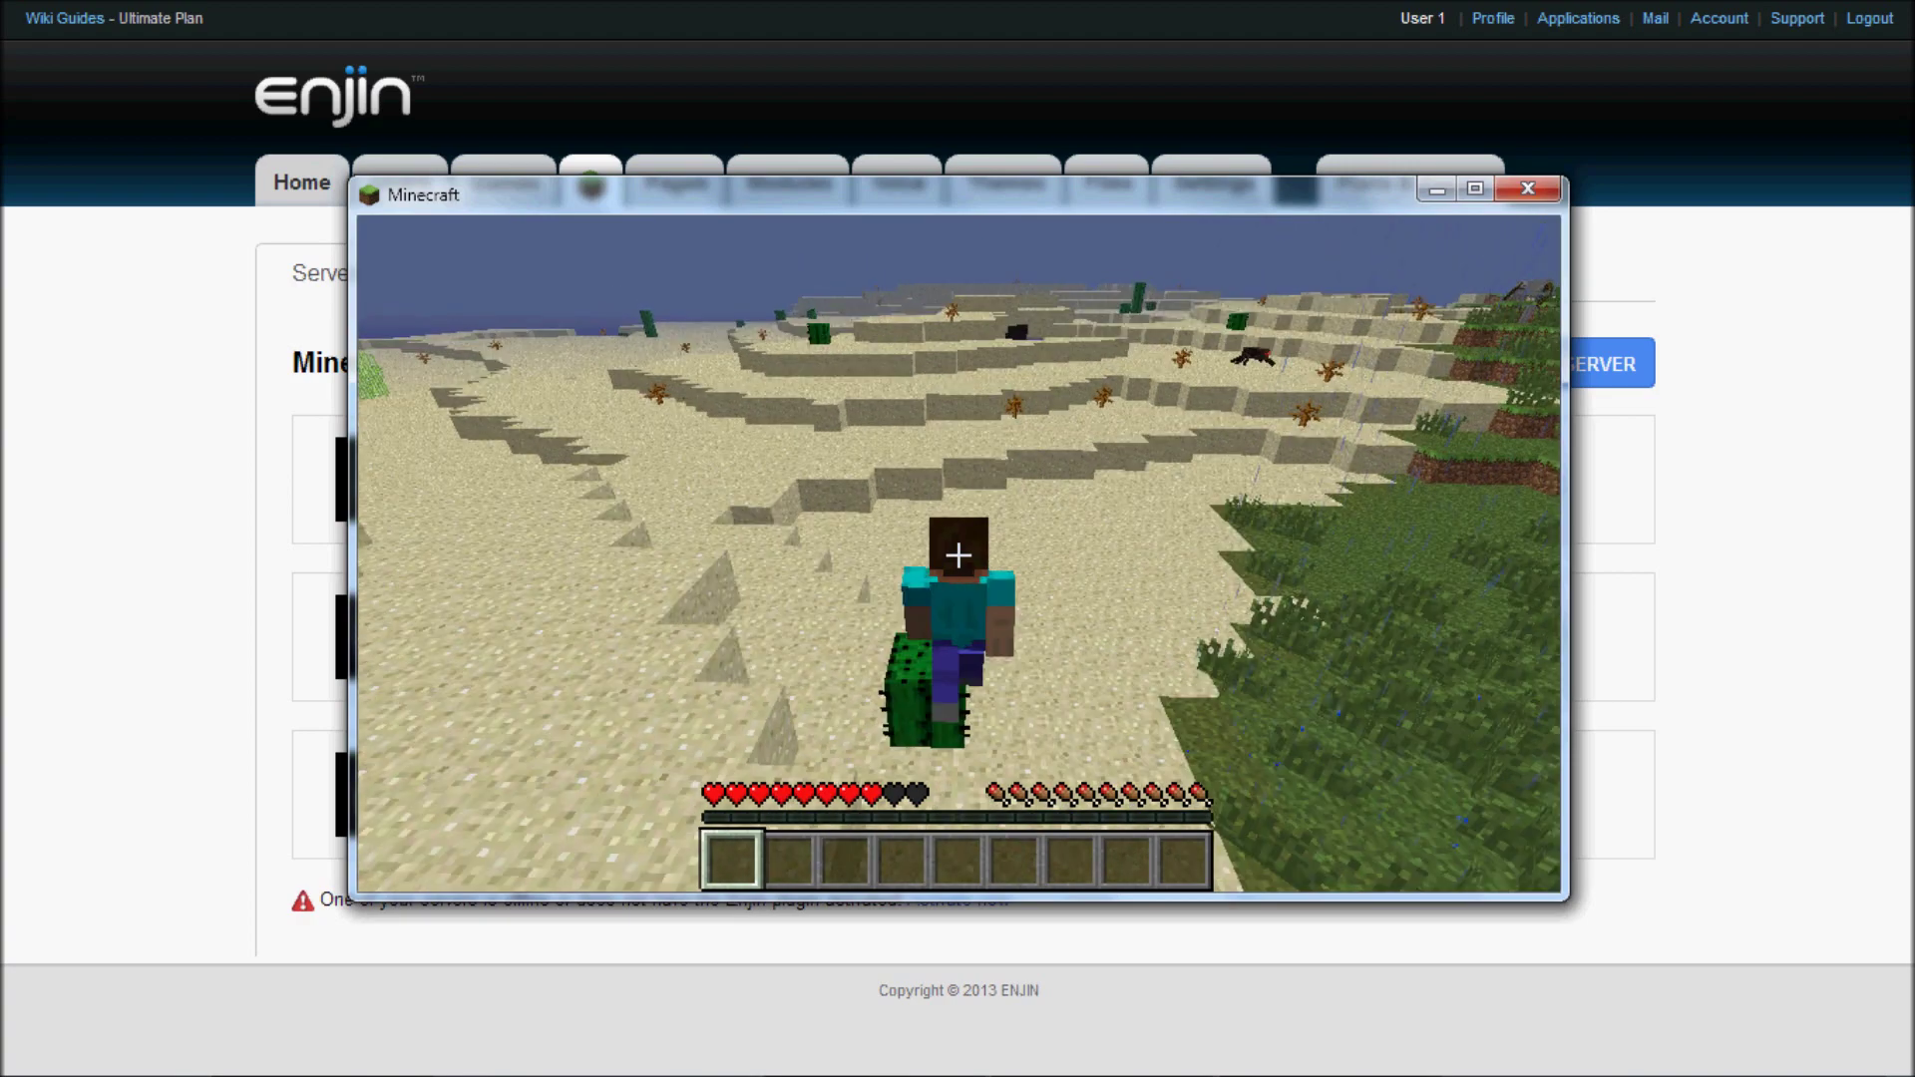
key("w")
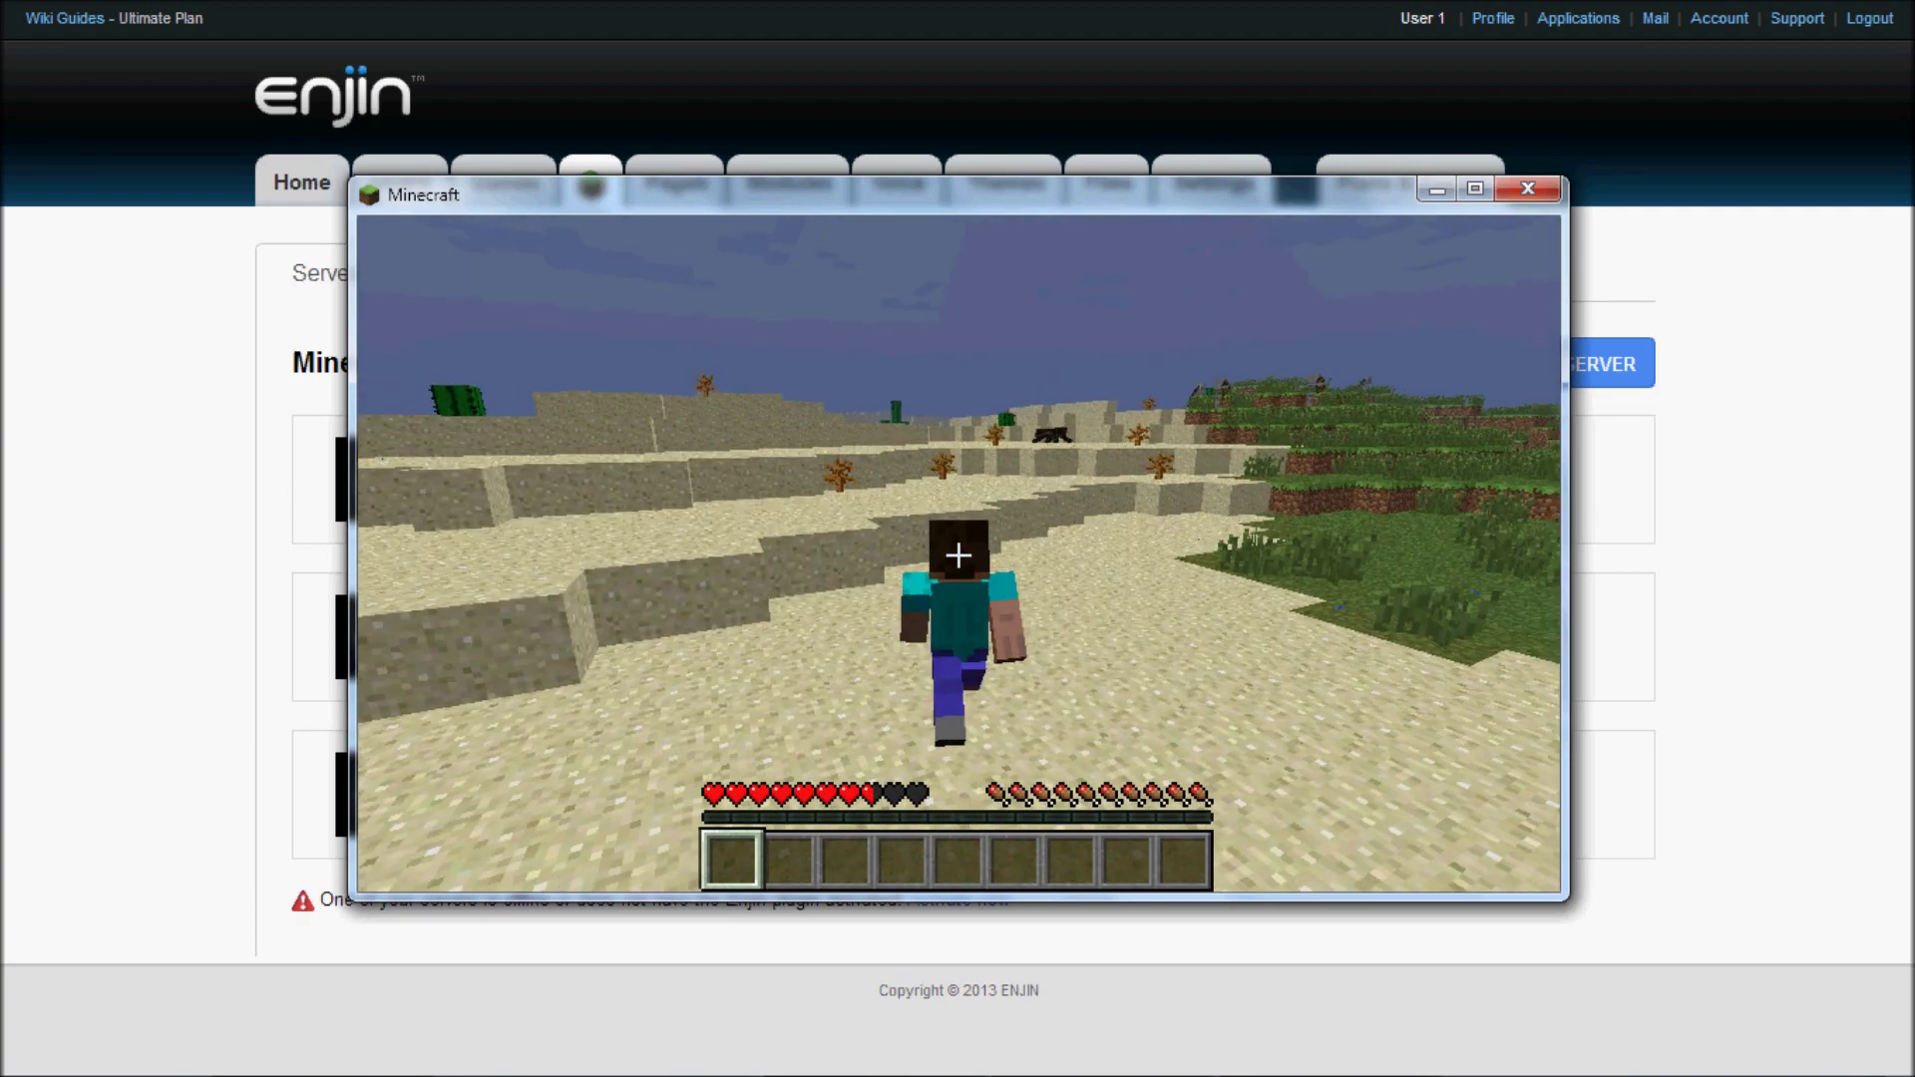
key("w")
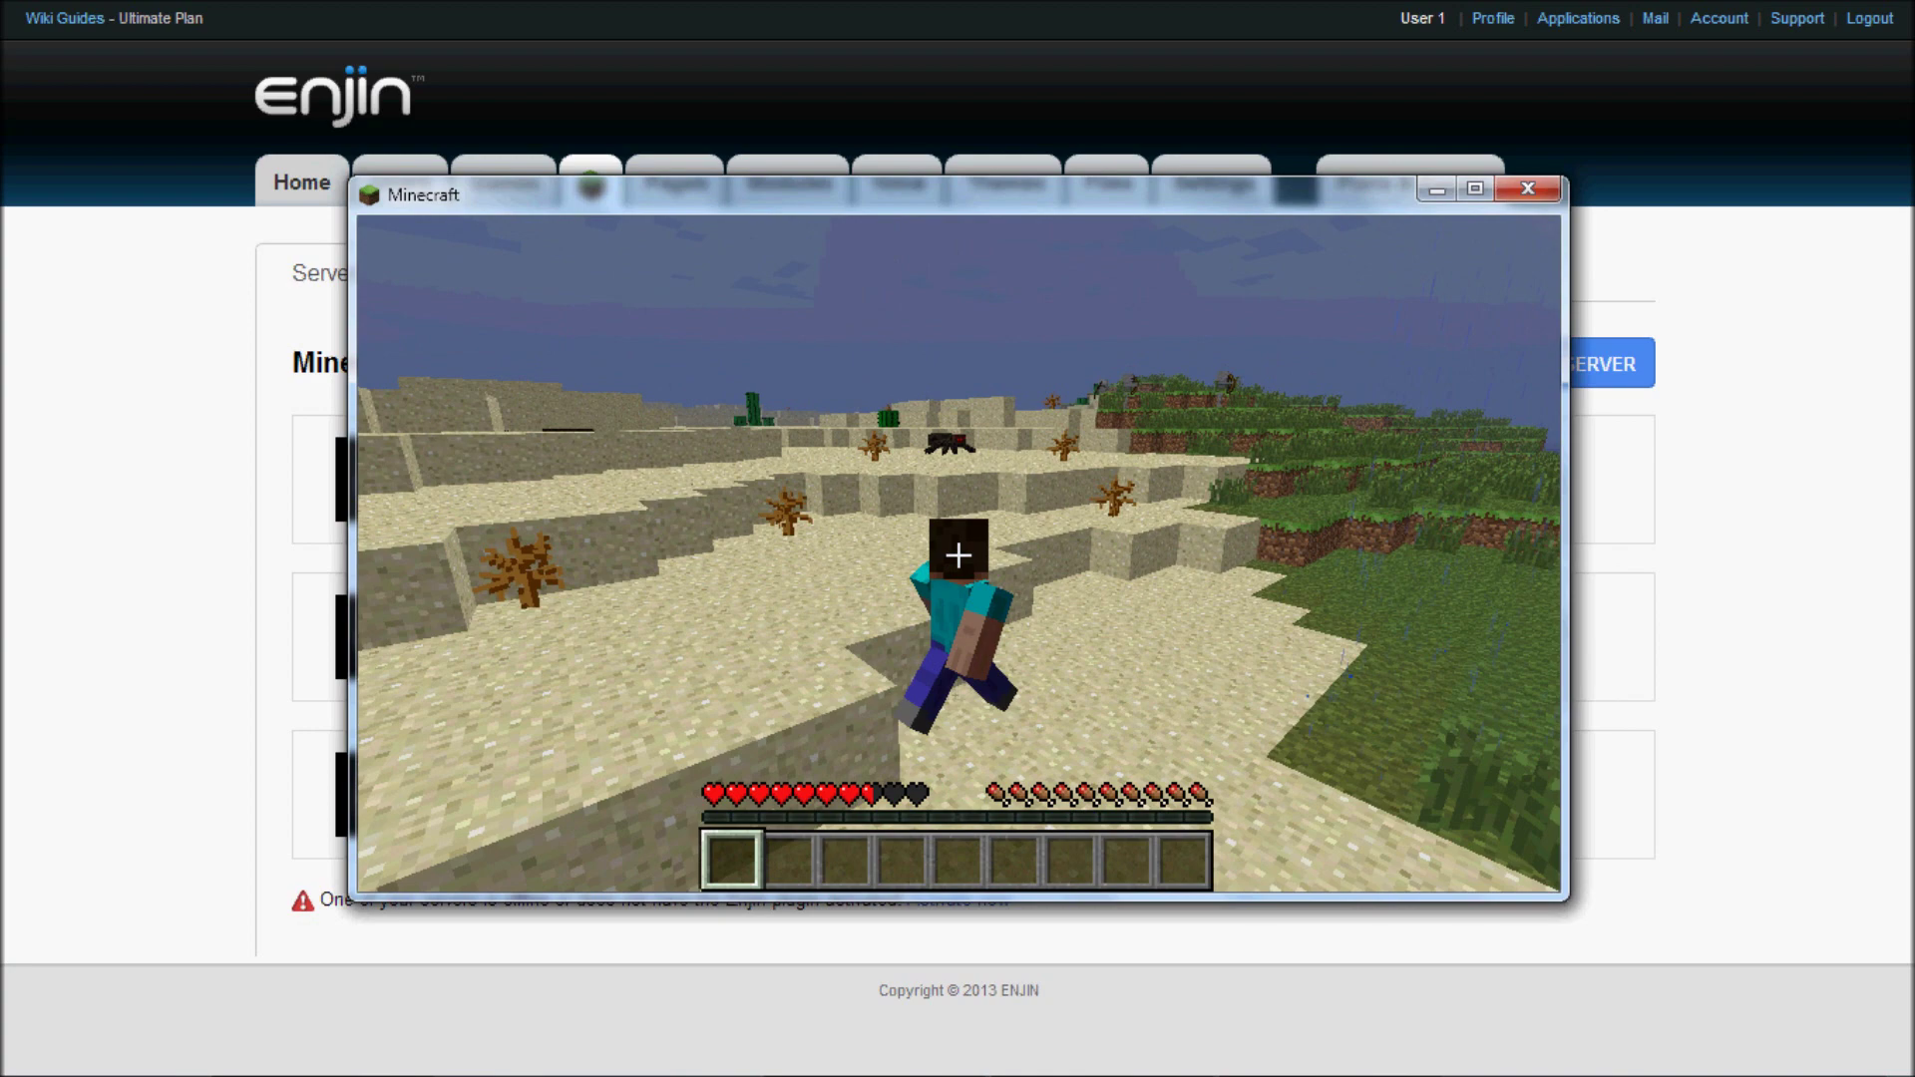
key("w")
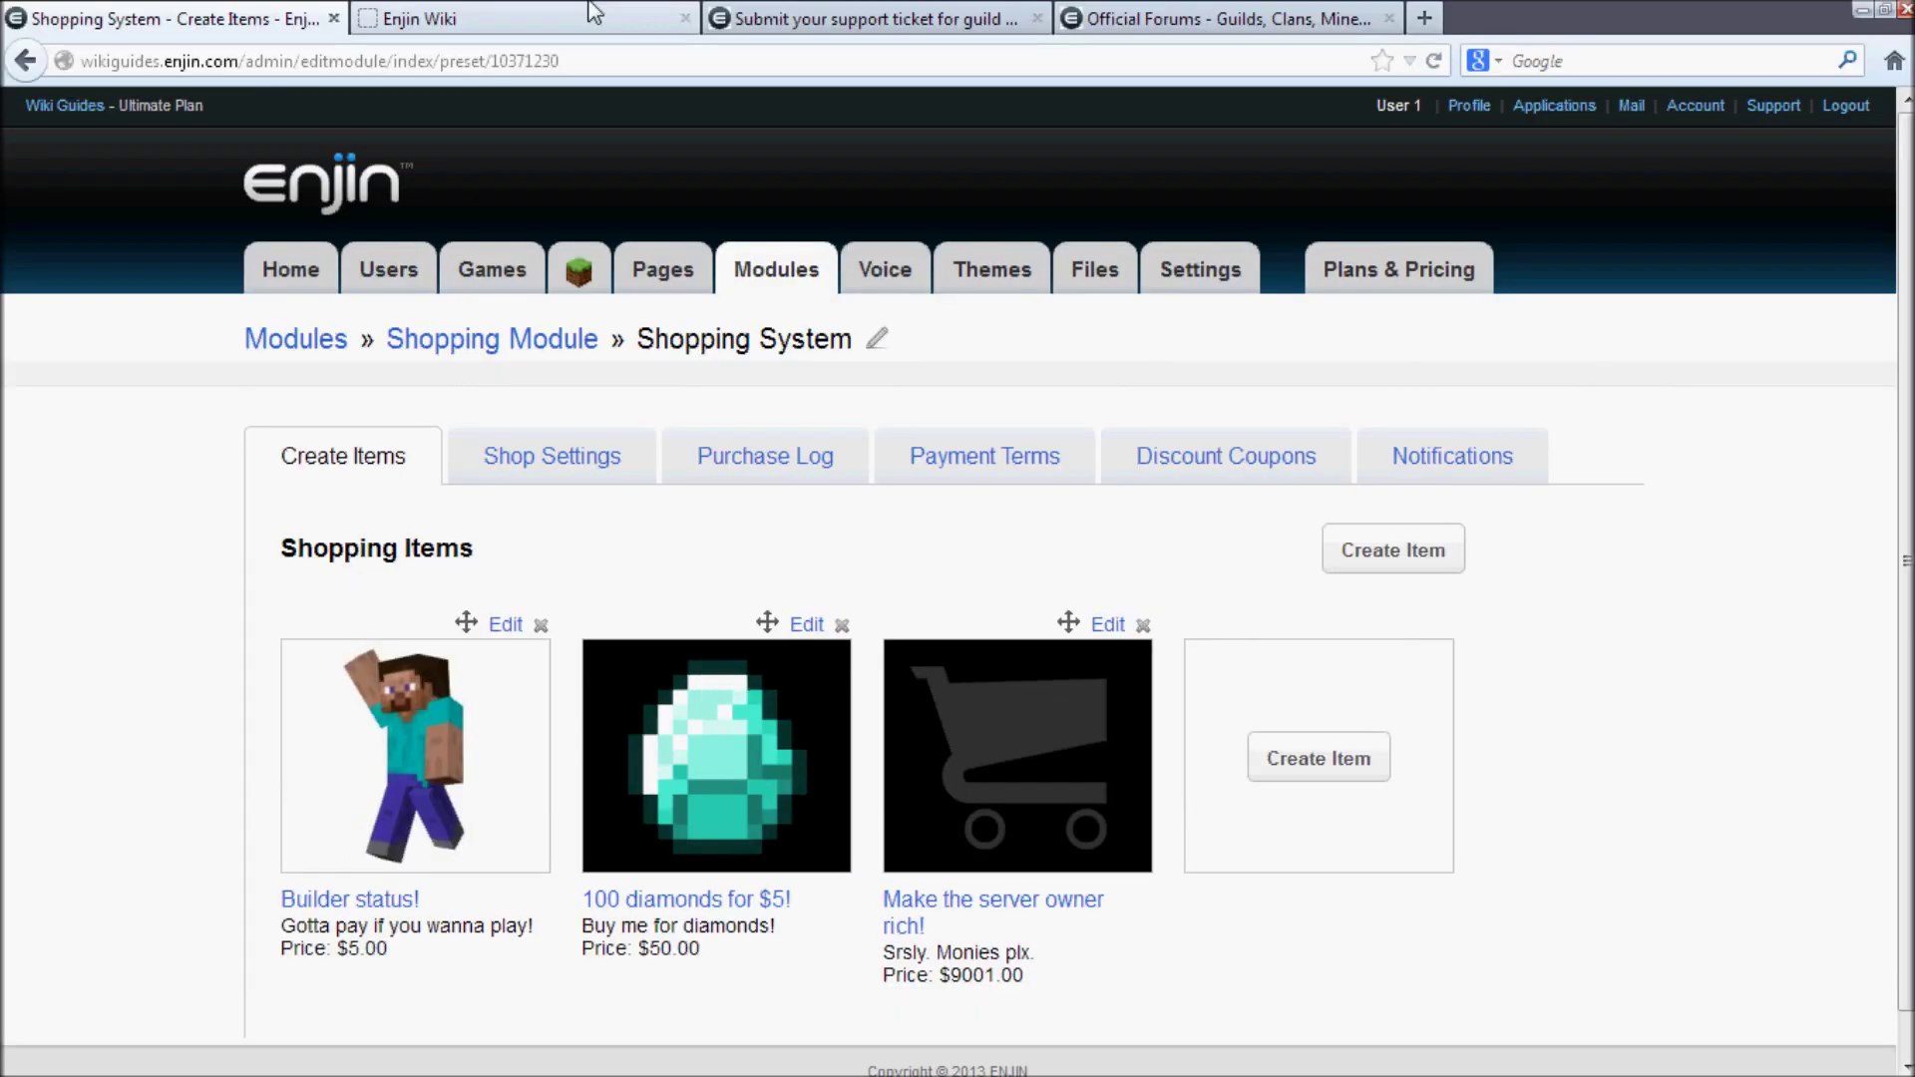
View the Enjin Wiki and support ticket form, then scroll the official forums to Support Questions.
left_click(595, 14)
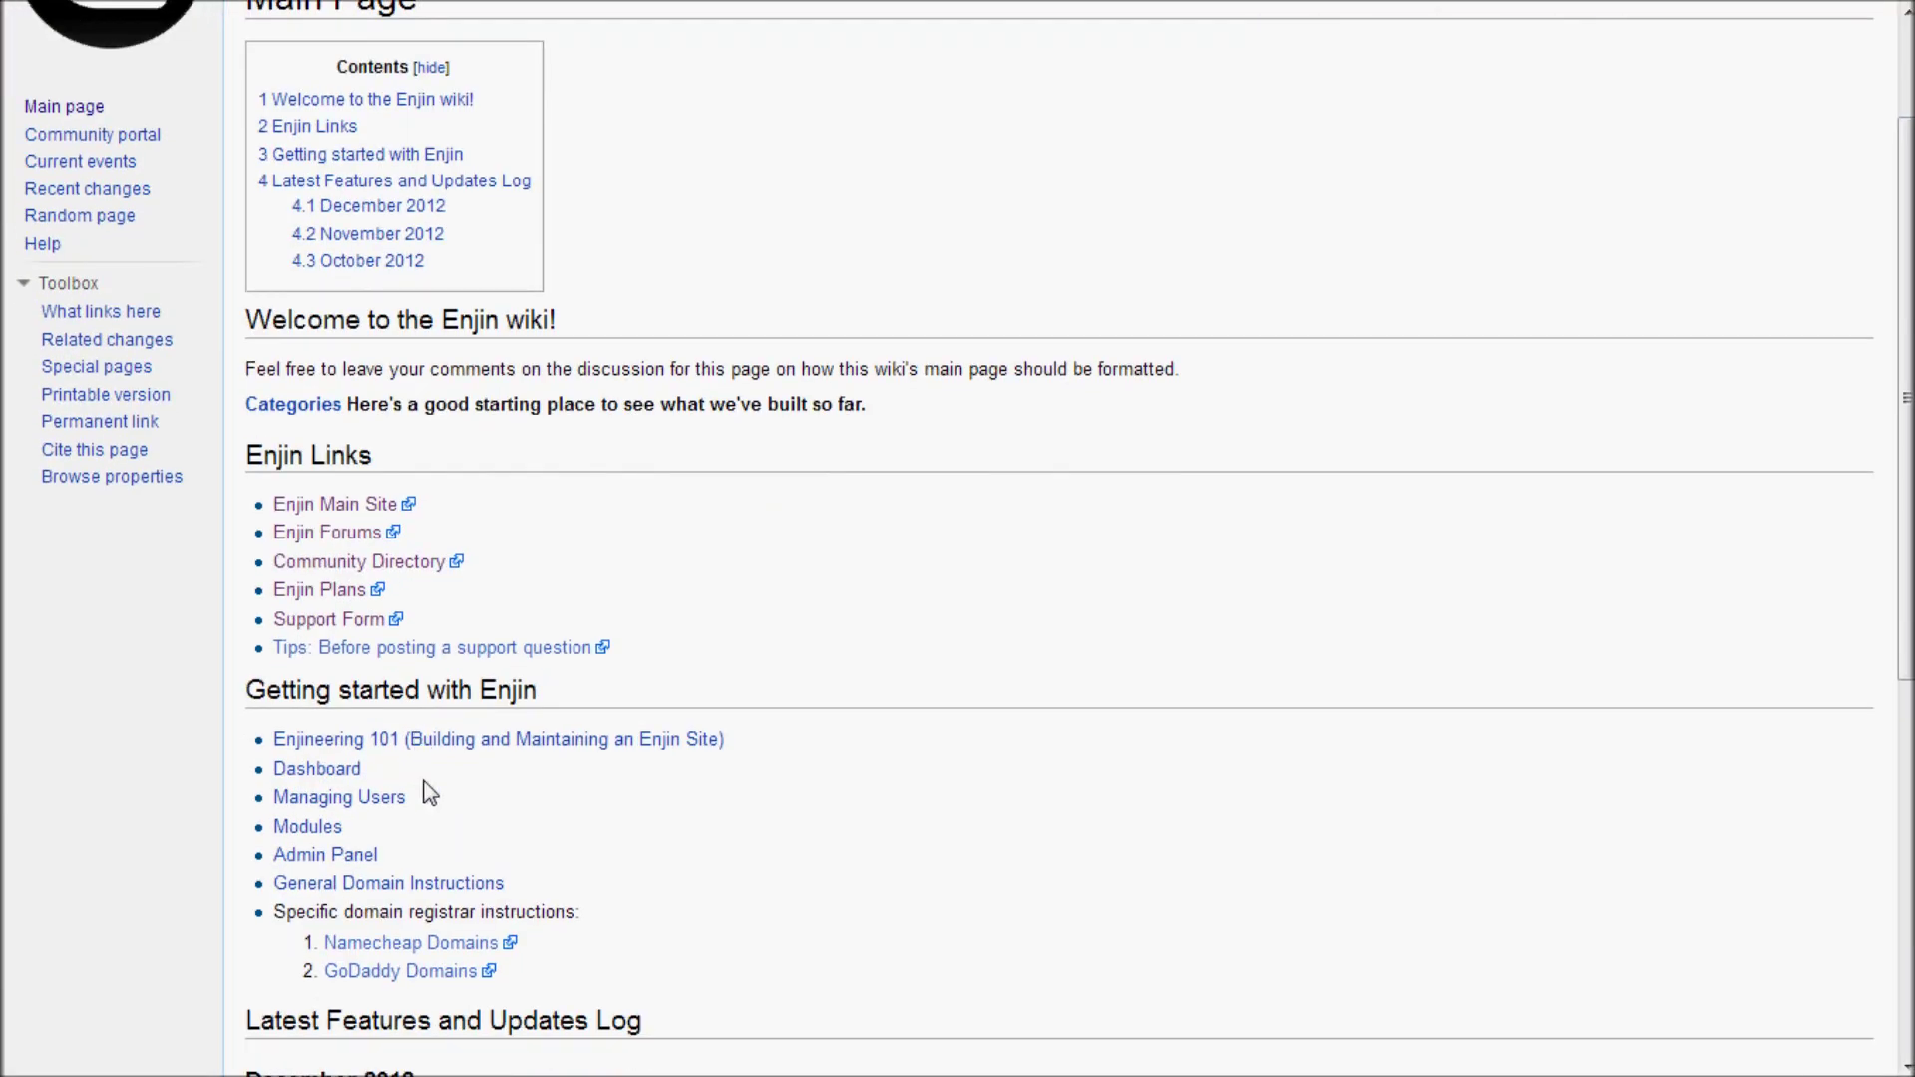
left_click(878, 18)
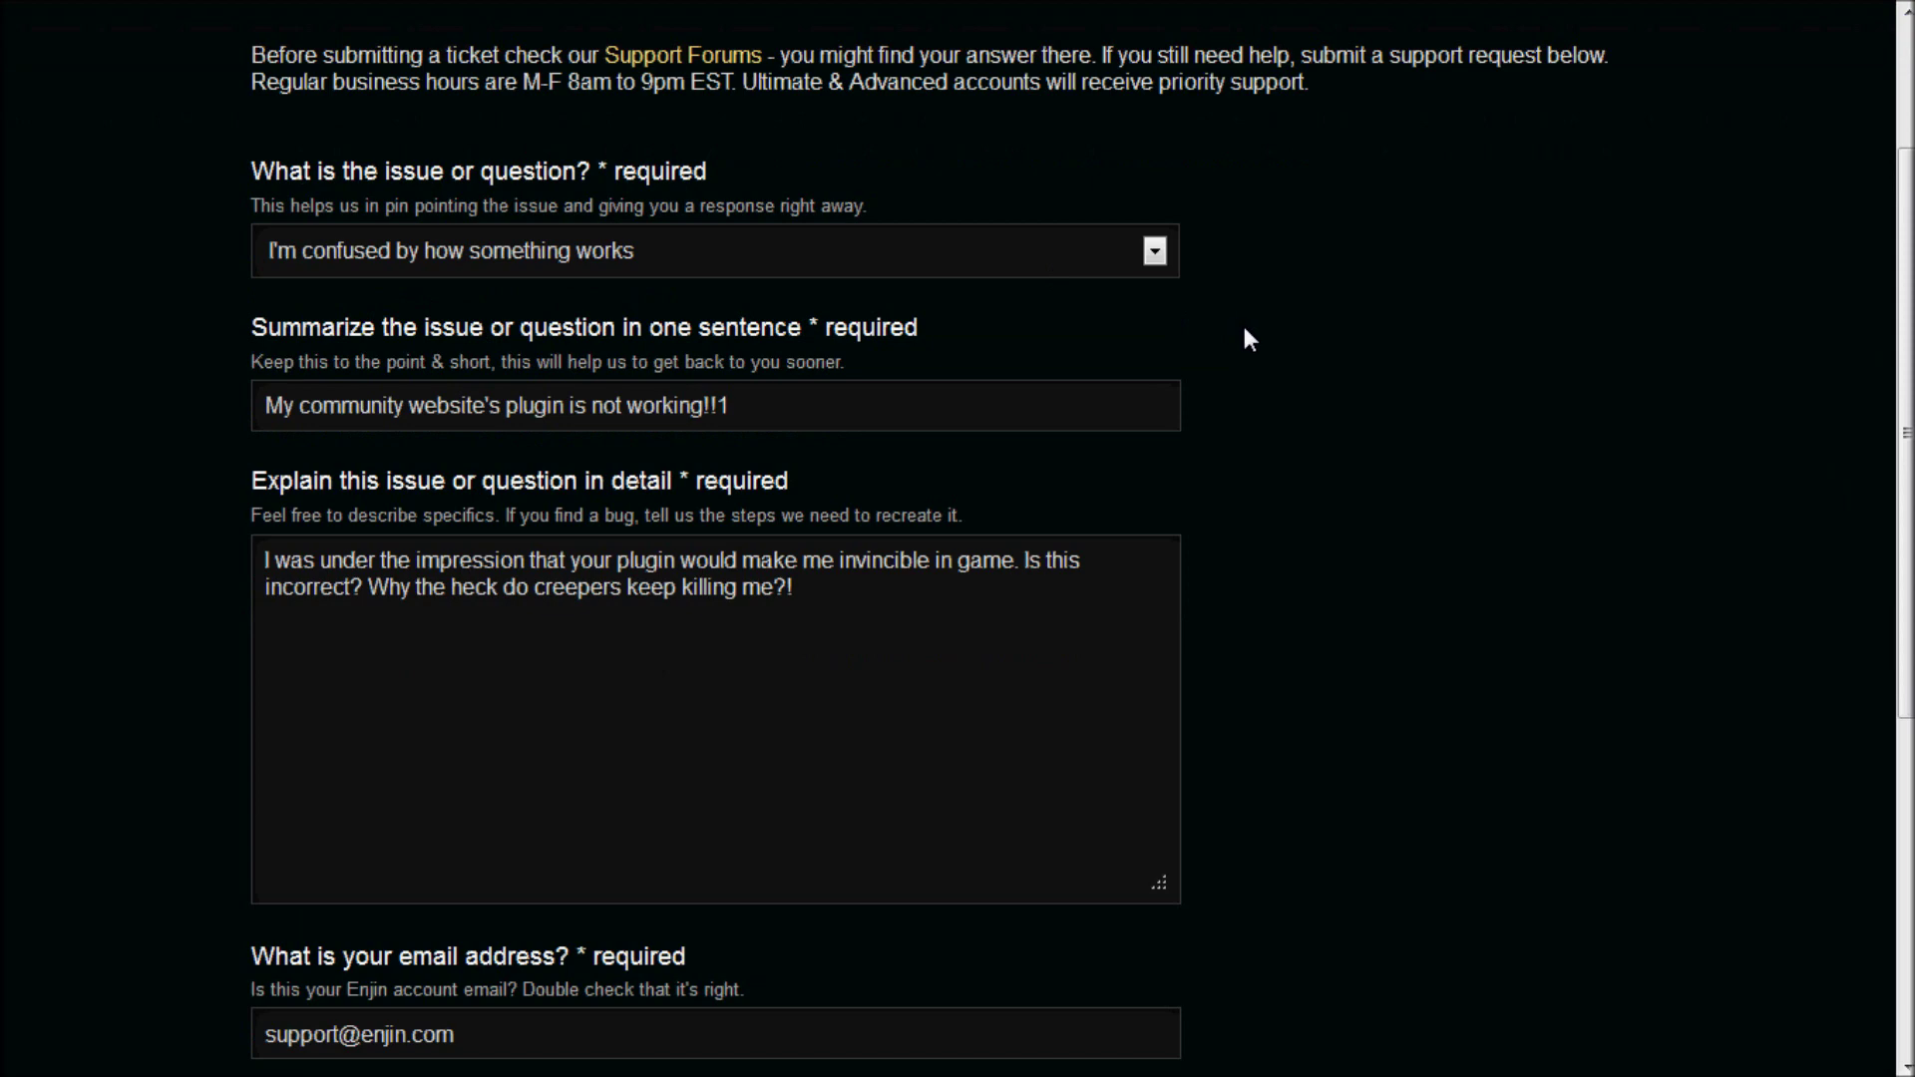
scroll(1261, 350, "down", 2)
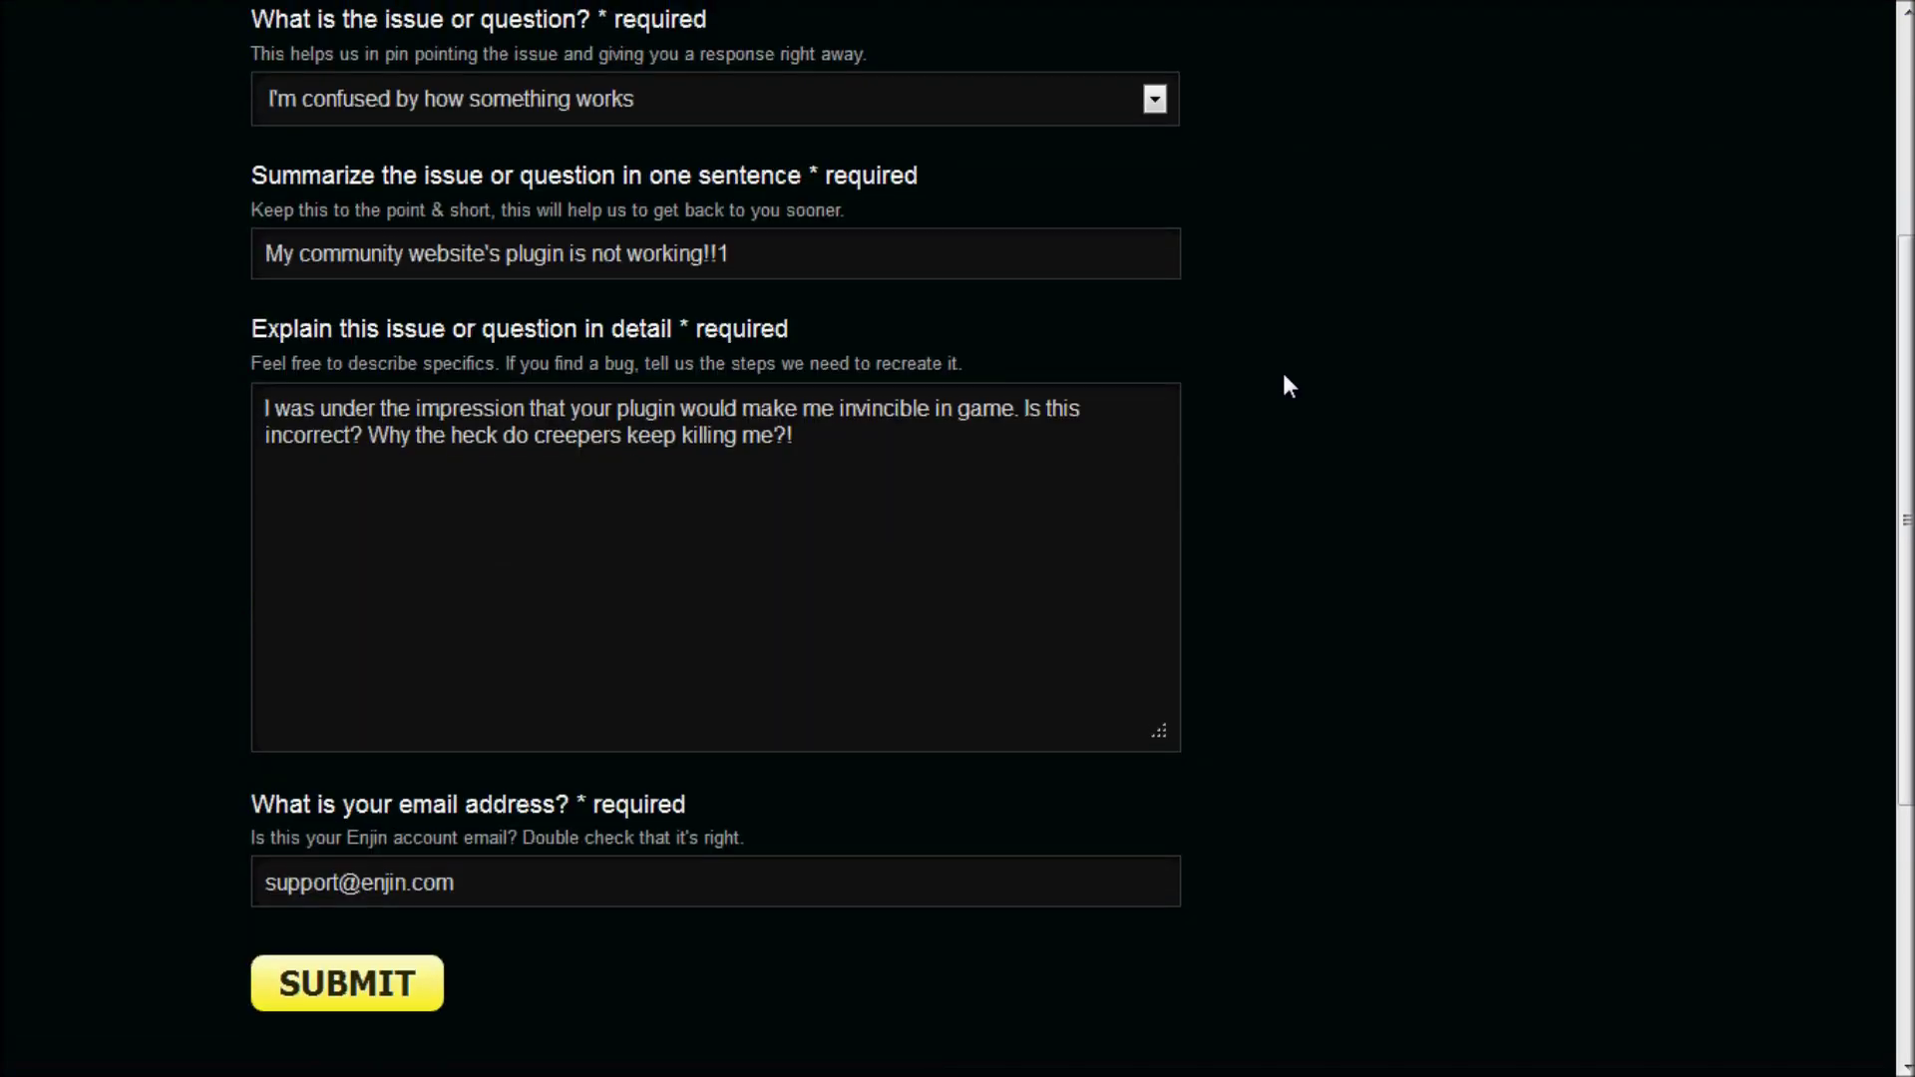
scroll(1285, 378, "up", 2)
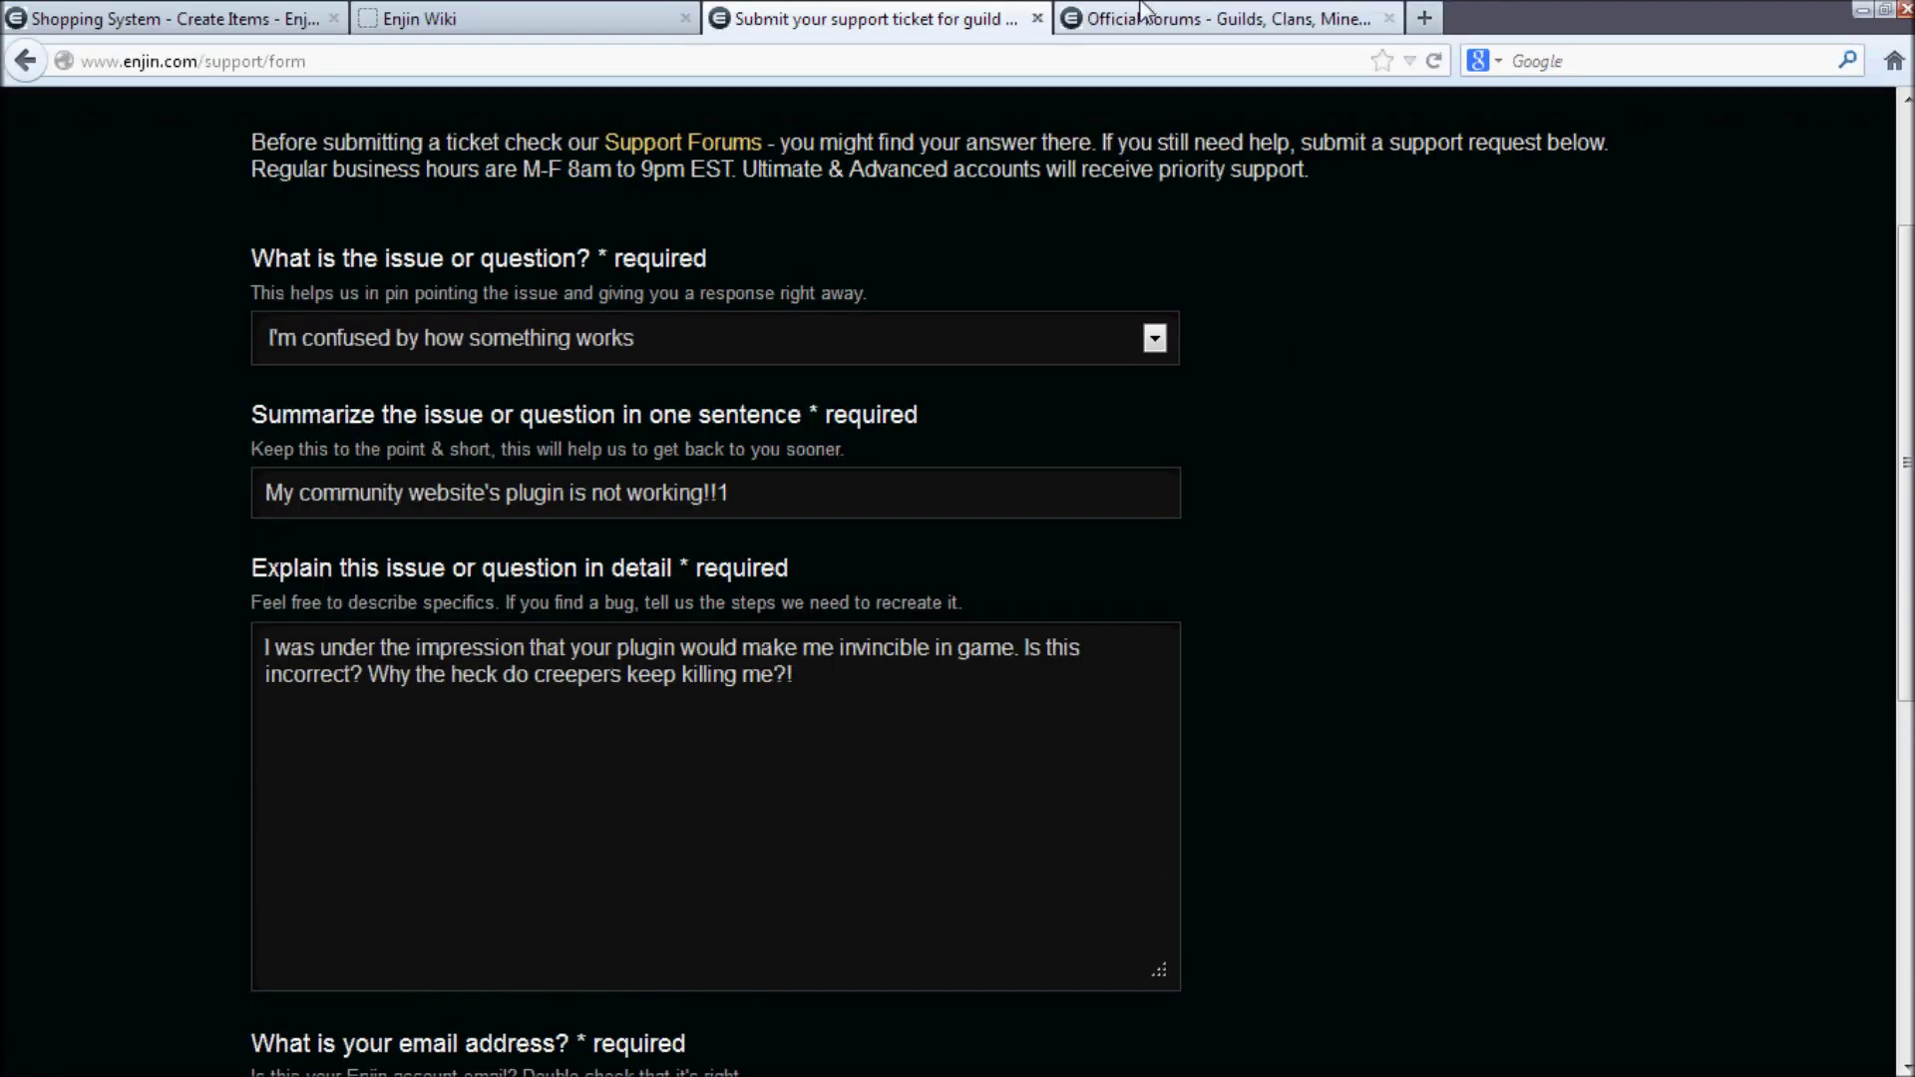
left_click(1407, 22)
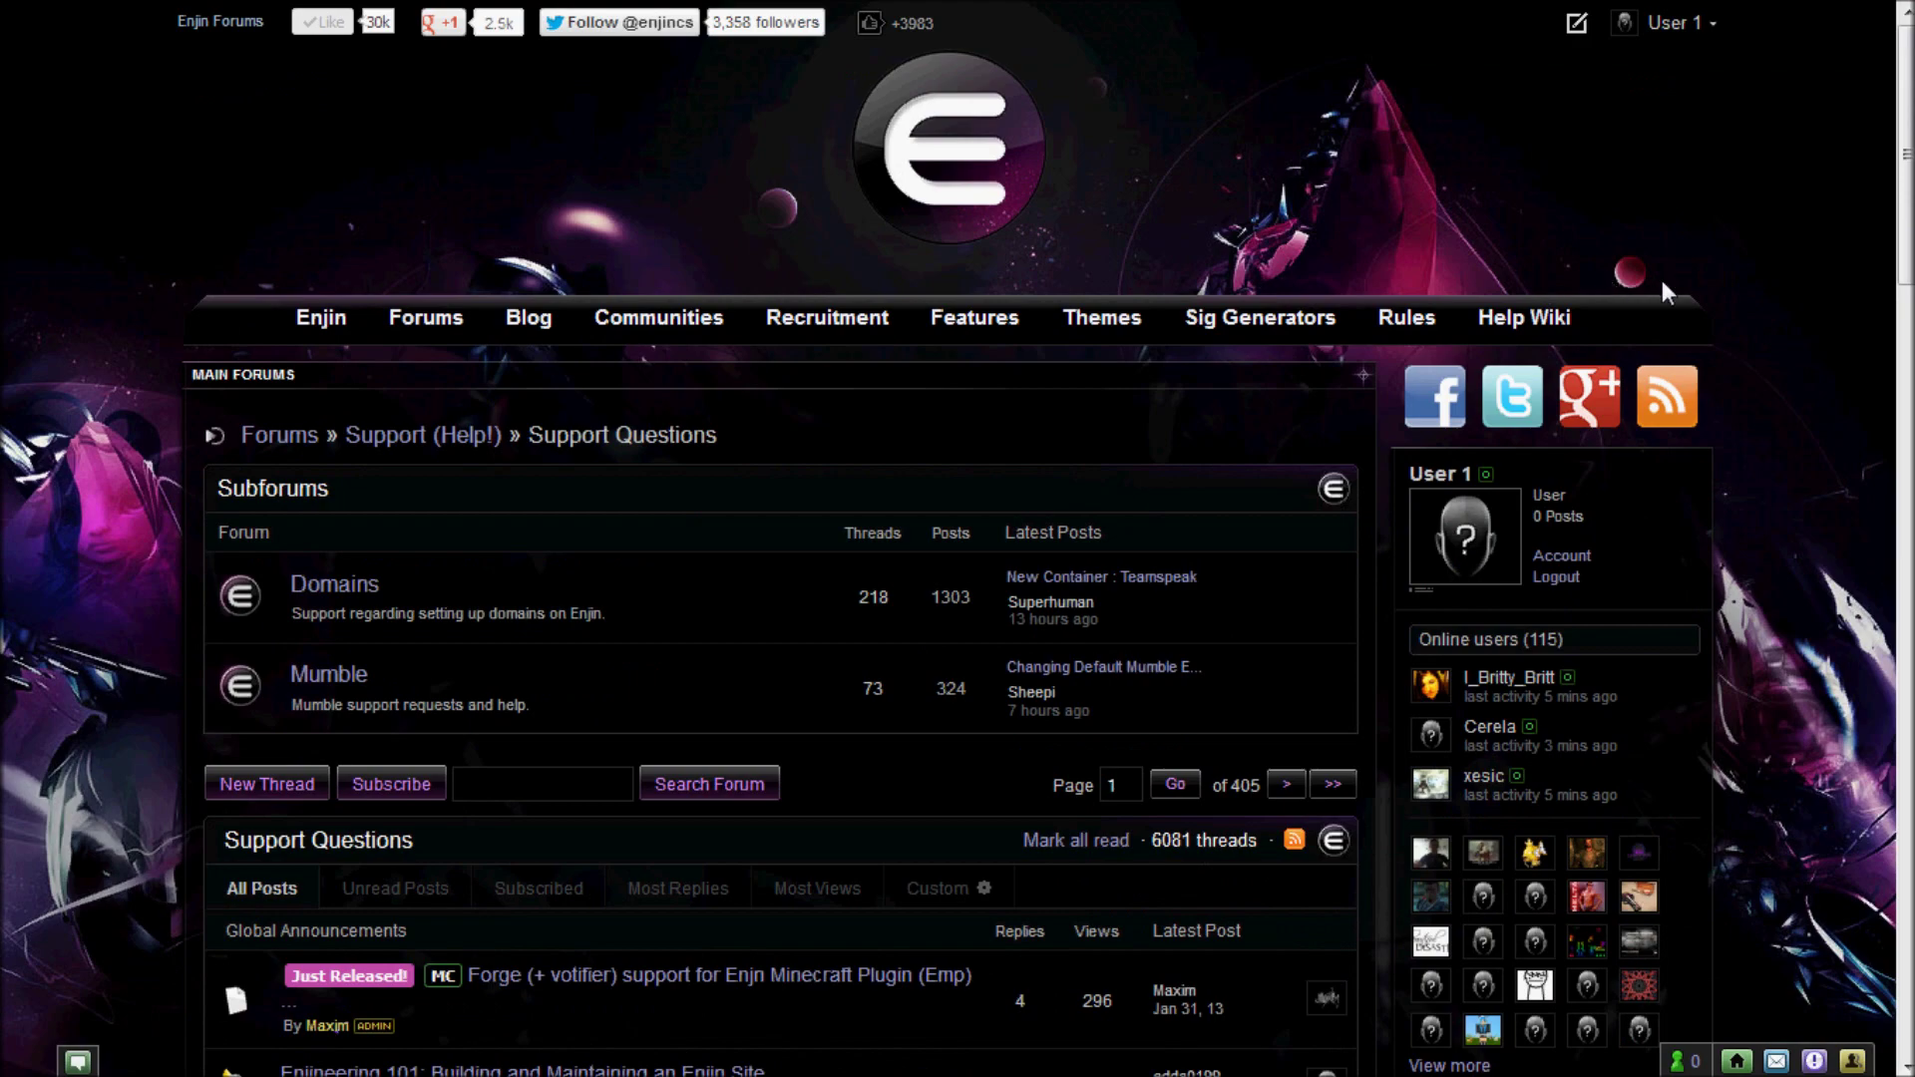
scroll(1665, 282, "down", 5)
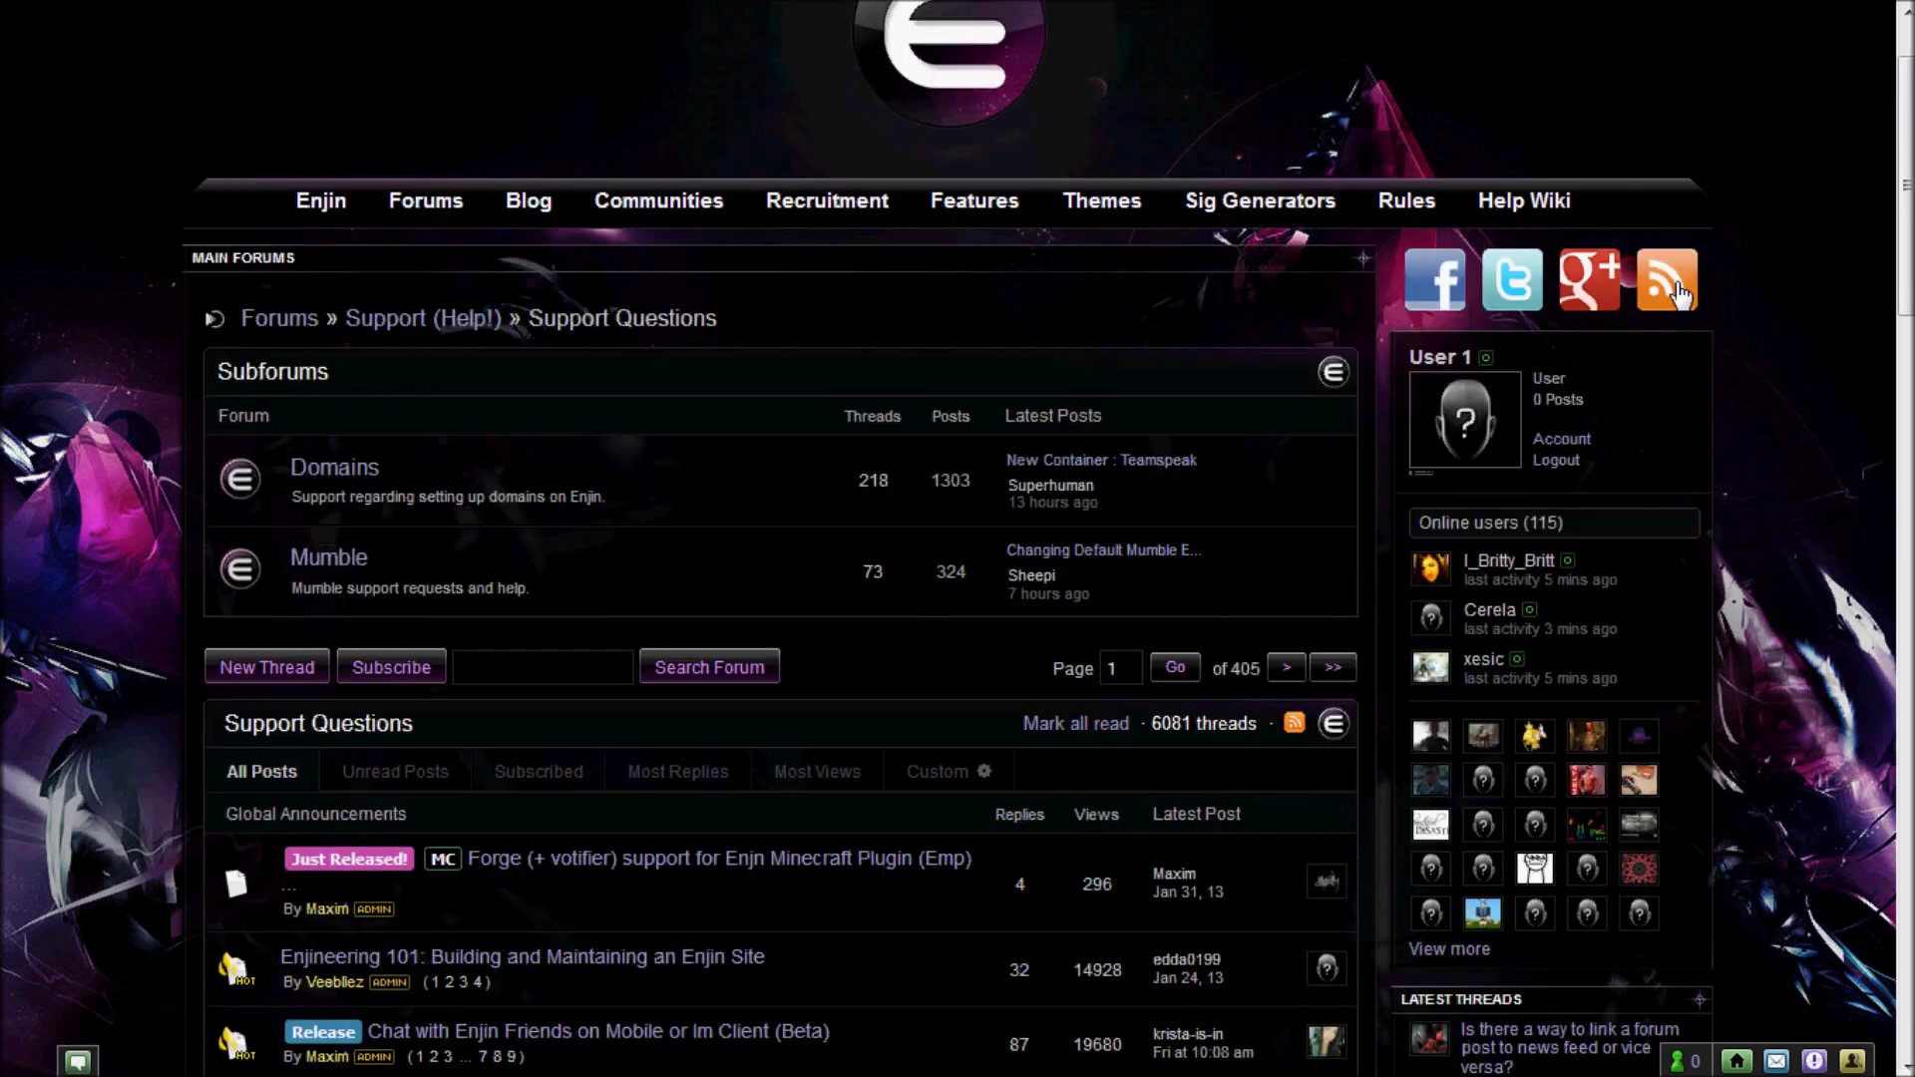